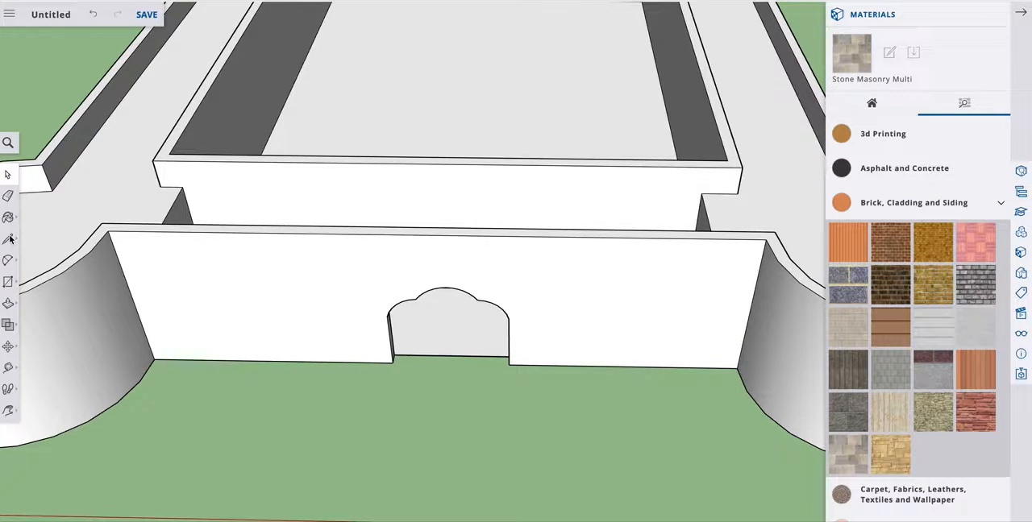
Draw a line along the ground between the two bottom corners of the front wall's arched gate opening.
left_click(8, 238)
left_click(40, 232)
left_click(393, 362)
left_click(510, 364)
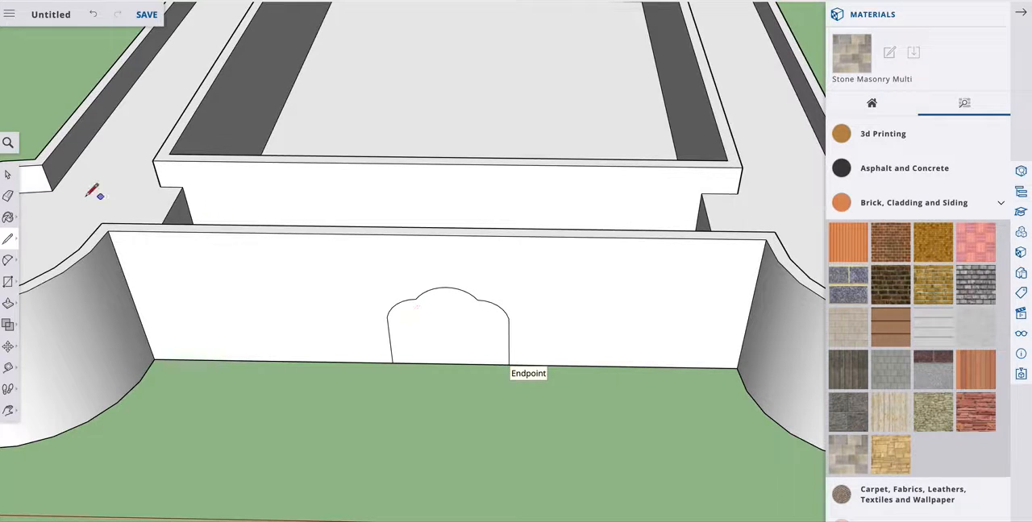
Delete the two faces filling the gate arch so the gateway is open through the front wall.
left_click(8, 175)
left_click(465, 322)
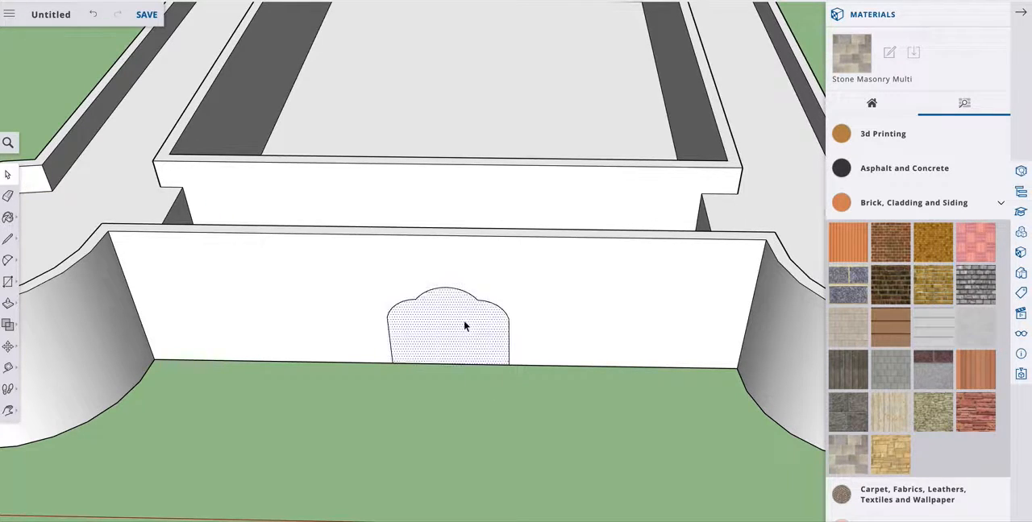
key("Delete")
left_click(453, 318)
key("Delete")
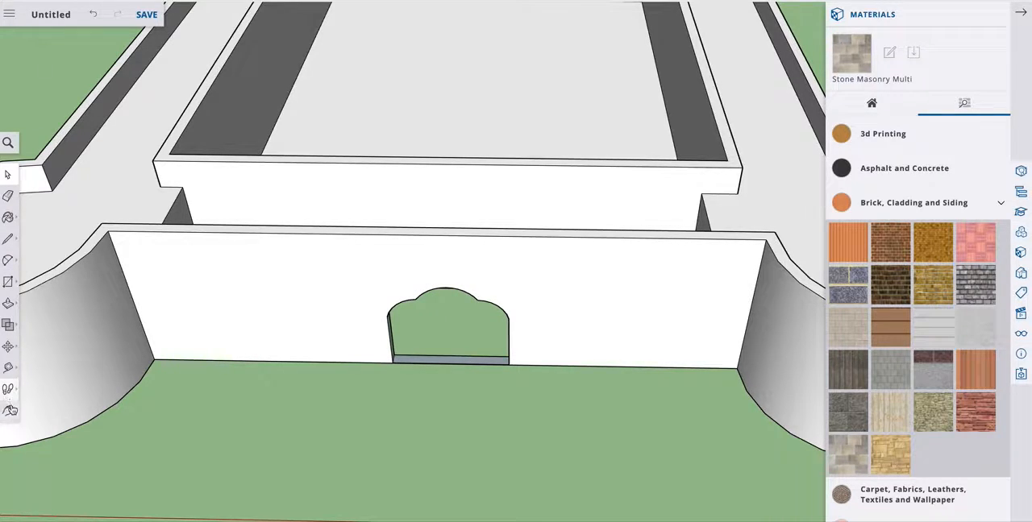
Examine the open gateway, front wall and corner towers from several angles and distances.
left_click(13, 413)
left_click(42, 364)
left_click_drag(395, 326, 645, 370)
key("ctrl+z")
left_click_drag(490, 360, 514, 398)
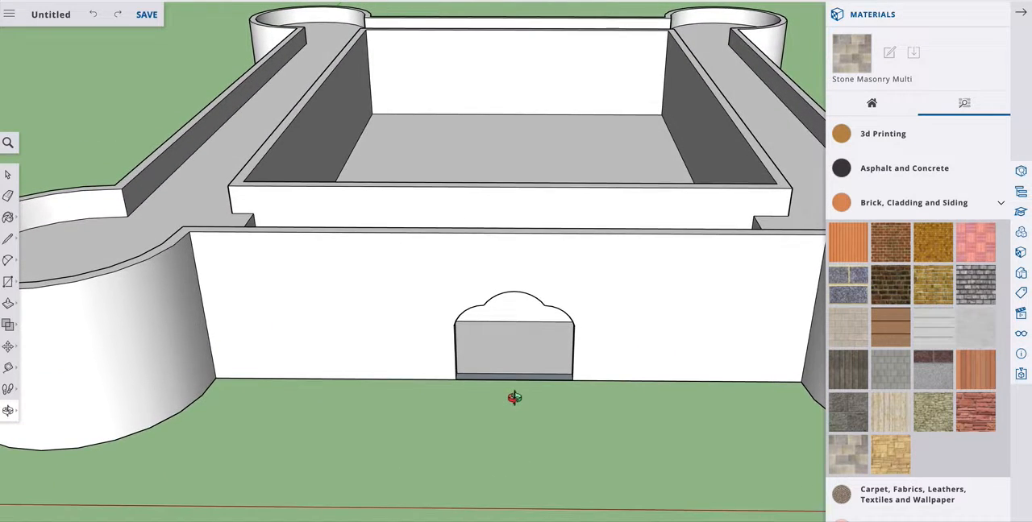
left_click_drag(661, 331, 693, 366)
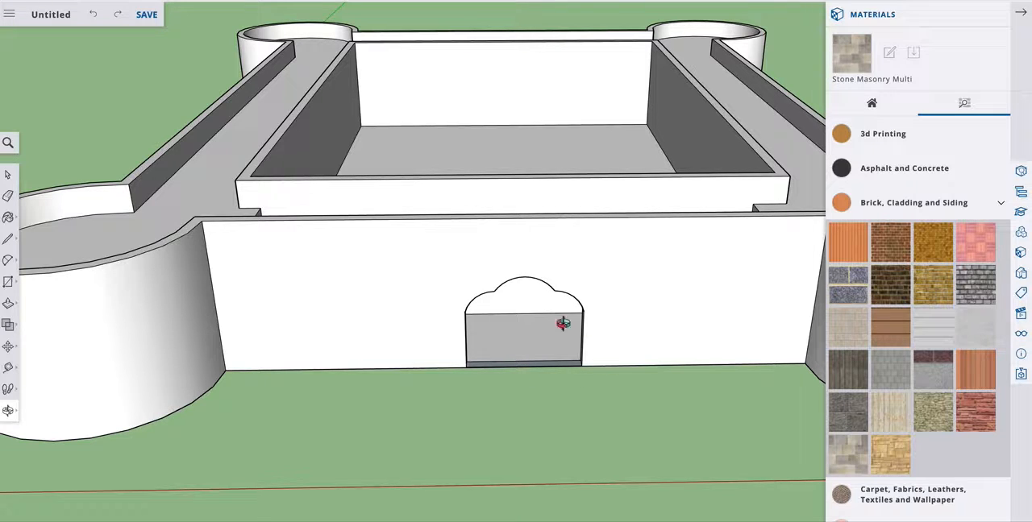
scroll(254, 326, "up", 5)
scroll(254, 327, "down", 7)
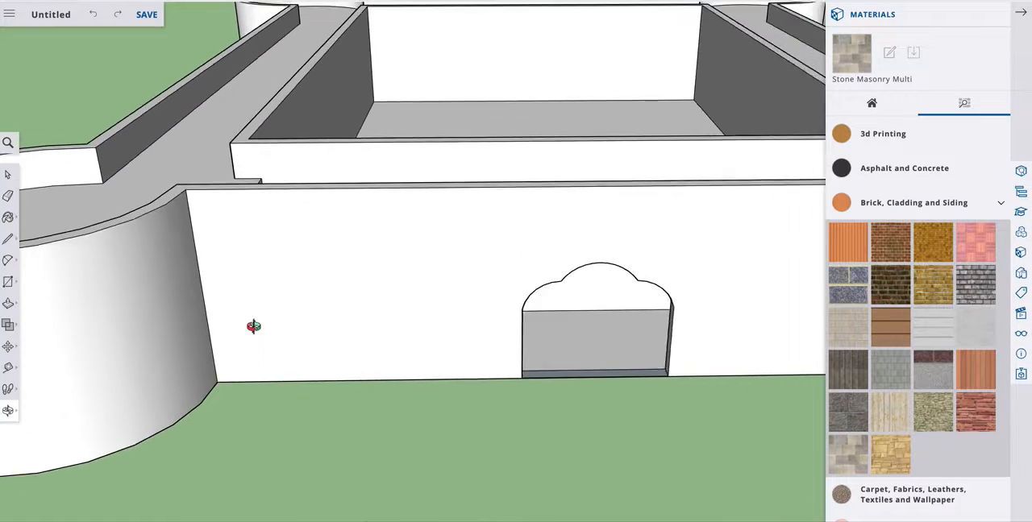
scroll(254, 327, "down", 4)
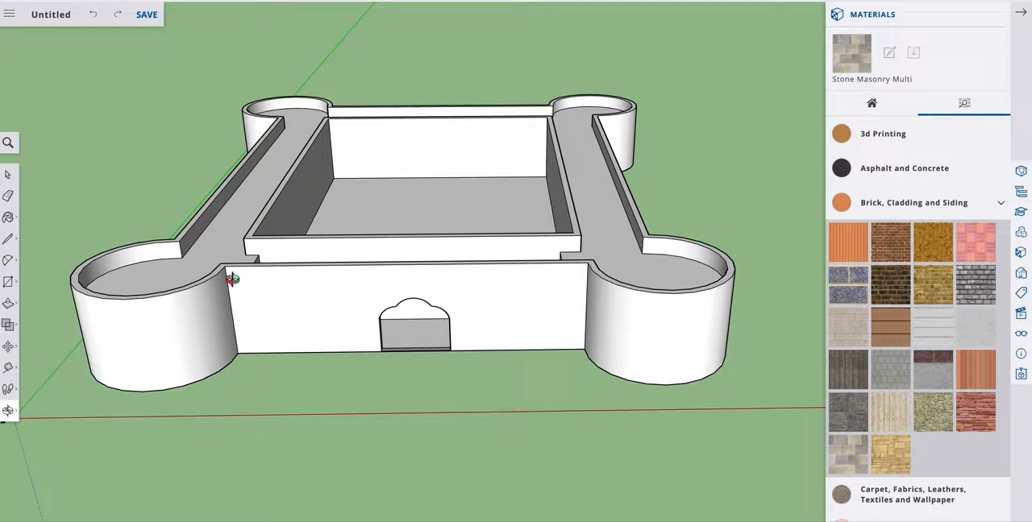
scroll(231, 279, "up", 6)
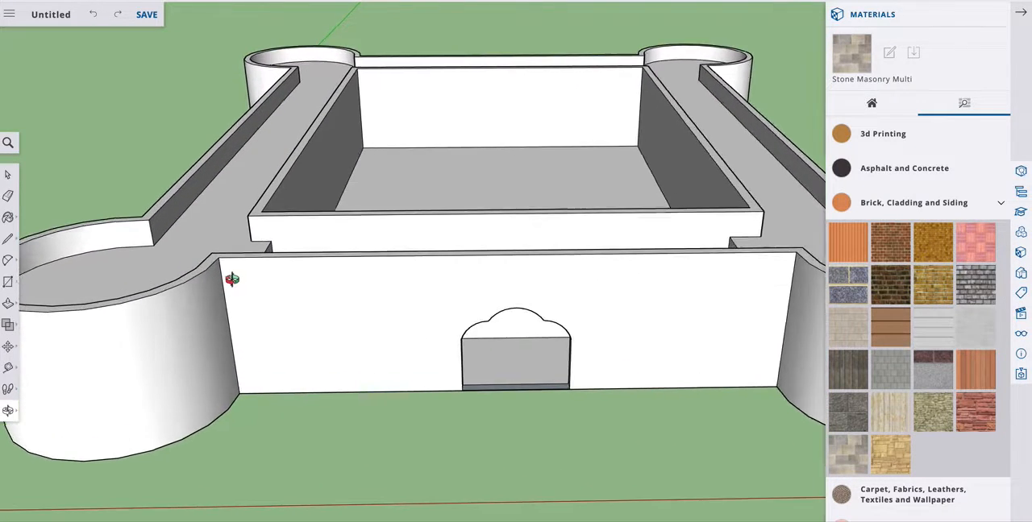
scroll(232, 278, "up", 6)
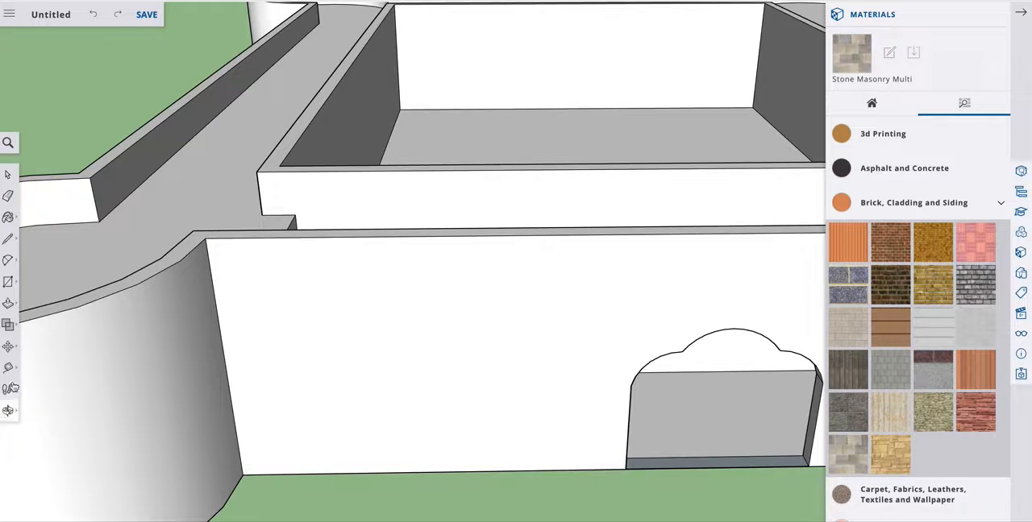
left_click(8, 410)
left_click_drag(414, 255, 403, 334)
scroll(454, 320, "up", 4)
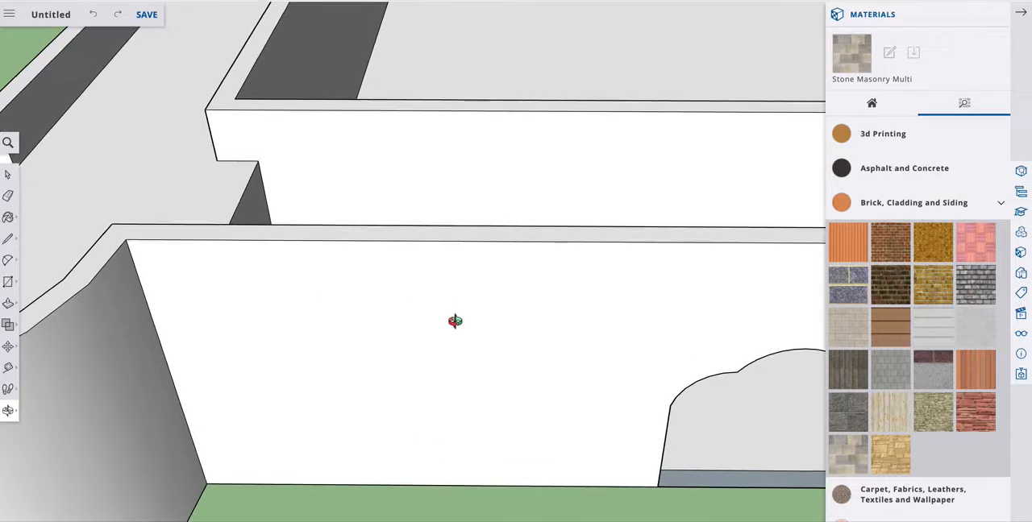
scroll(454, 321, "down", 5)
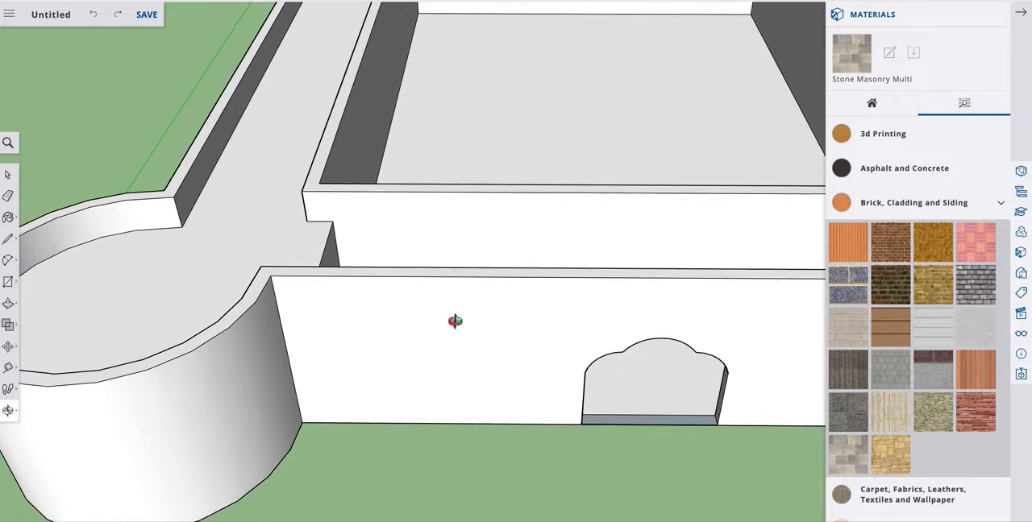
scroll(455, 322, "down", 5)
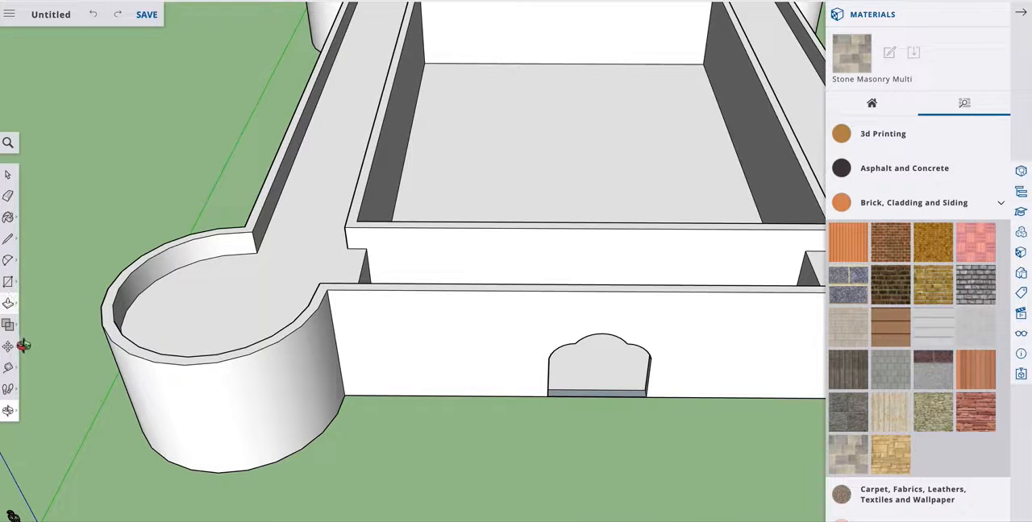
Draw a short line across the front wall's top thickness where it meets the left round tower.
left_click(8, 412)
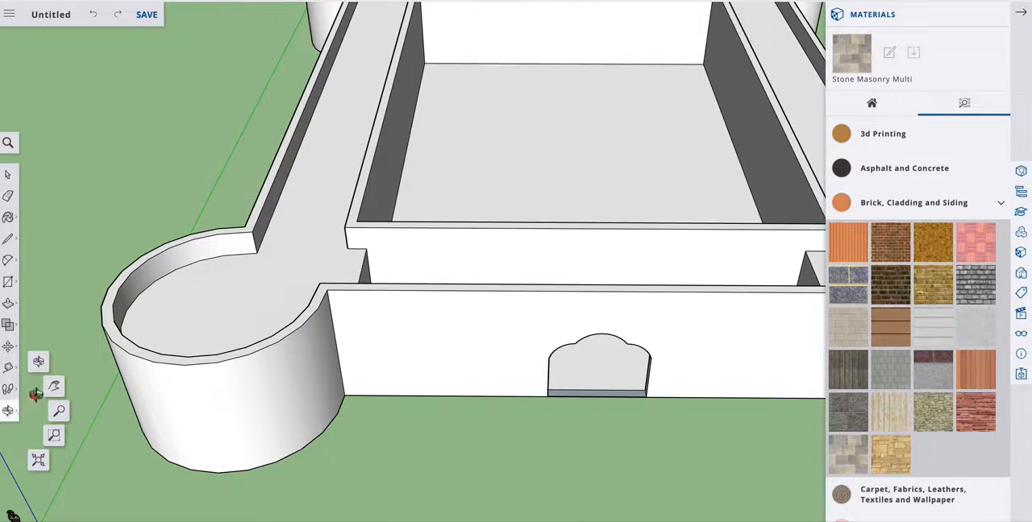
left_click(55, 410)
left_click_drag(541, 343, 412, 334)
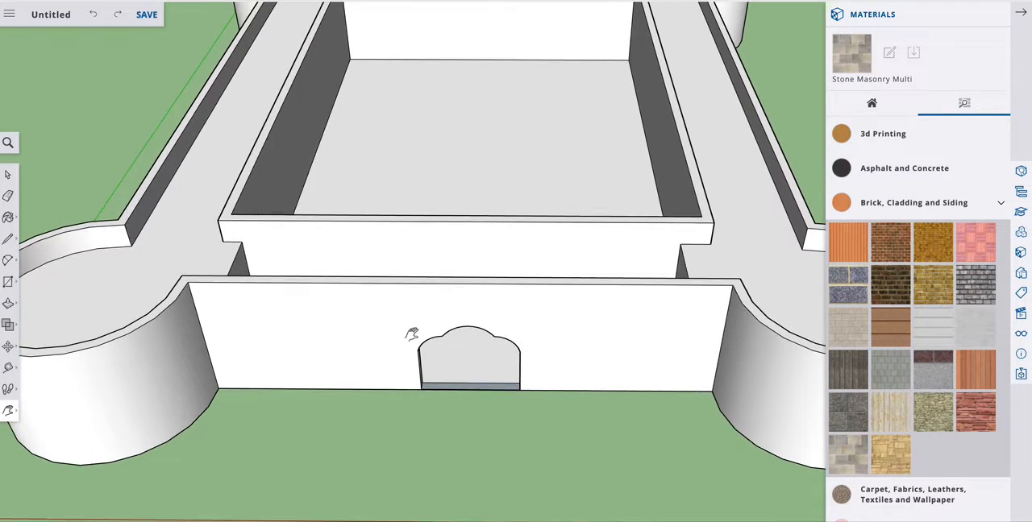
scroll(411, 334, "down", 3)
scroll(411, 333, "up", 3)
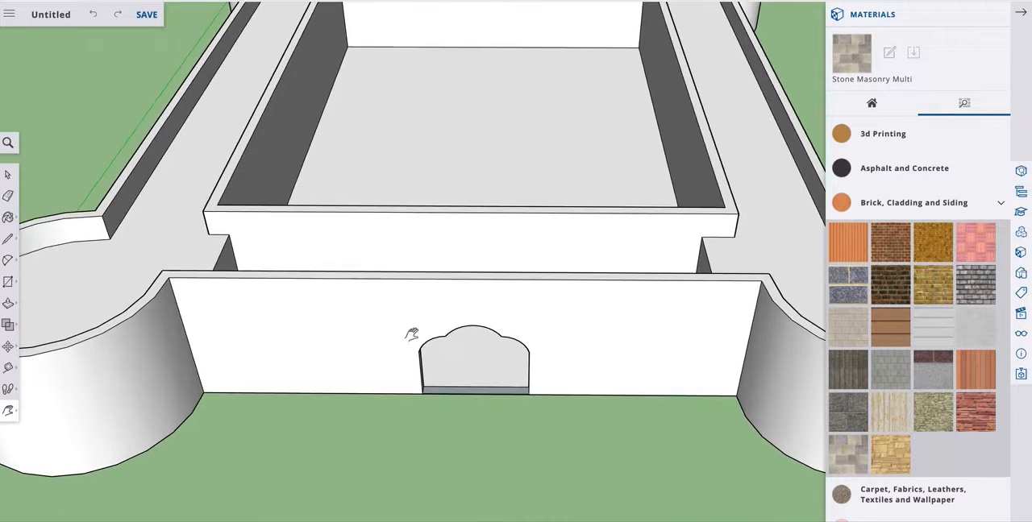
left_click(8, 240)
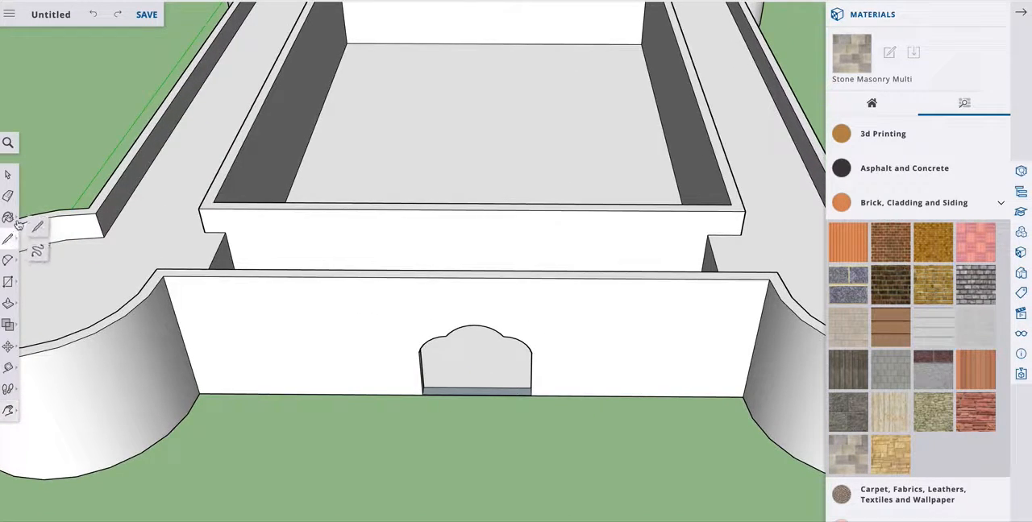
left_click(38, 230)
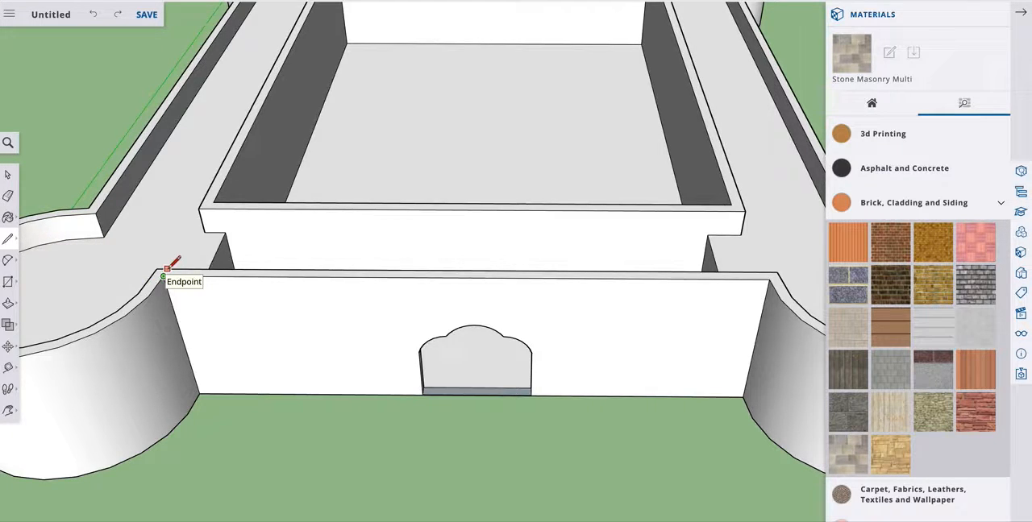
scroll(165, 275, "down", 2)
scroll(165, 268, "up", 5)
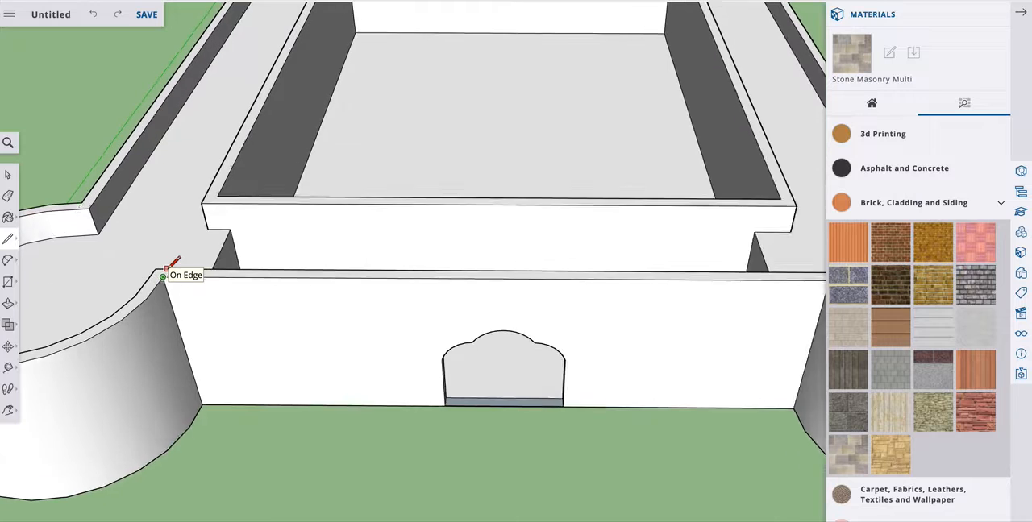
scroll(166, 269, "up", 4)
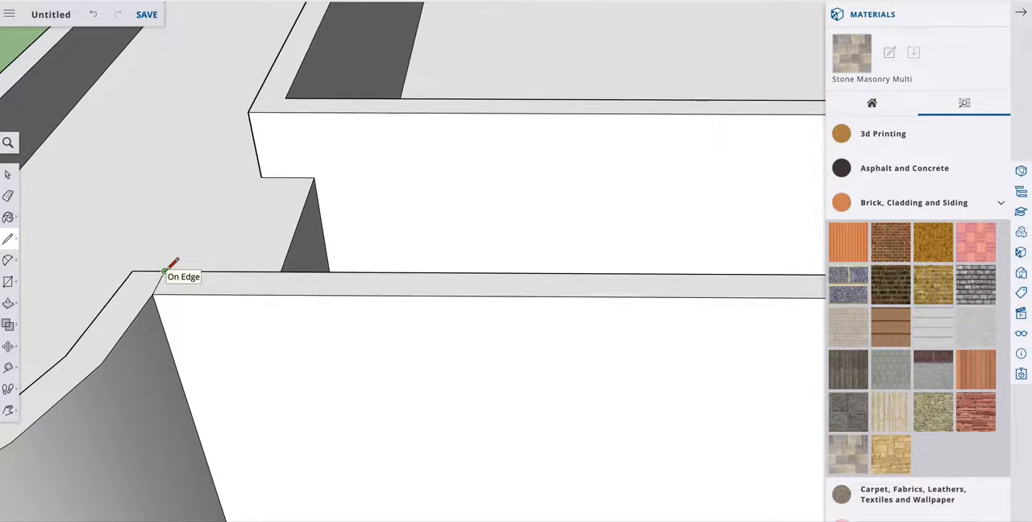
scroll(164, 270, "down", 3)
scroll(165, 269, "down", 4)
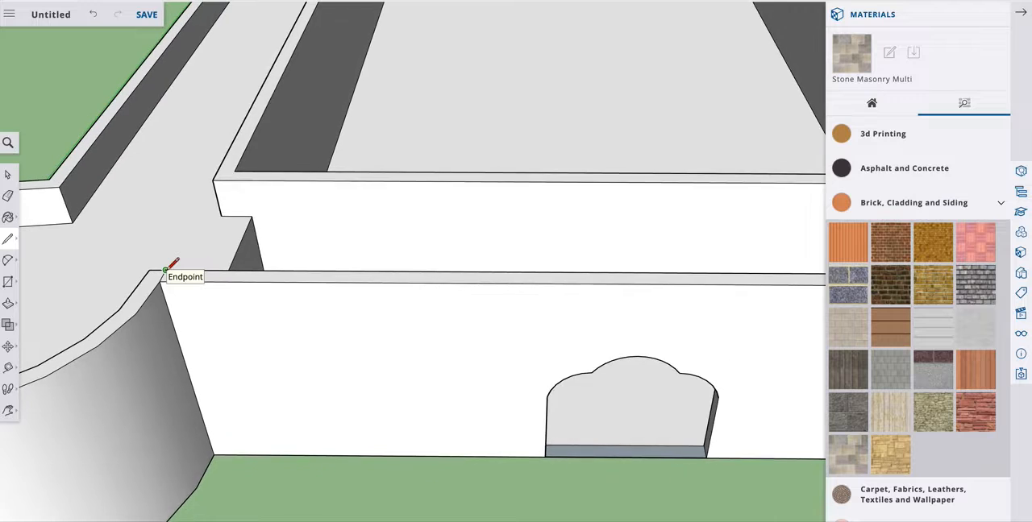
scroll(165, 268, "down", 4)
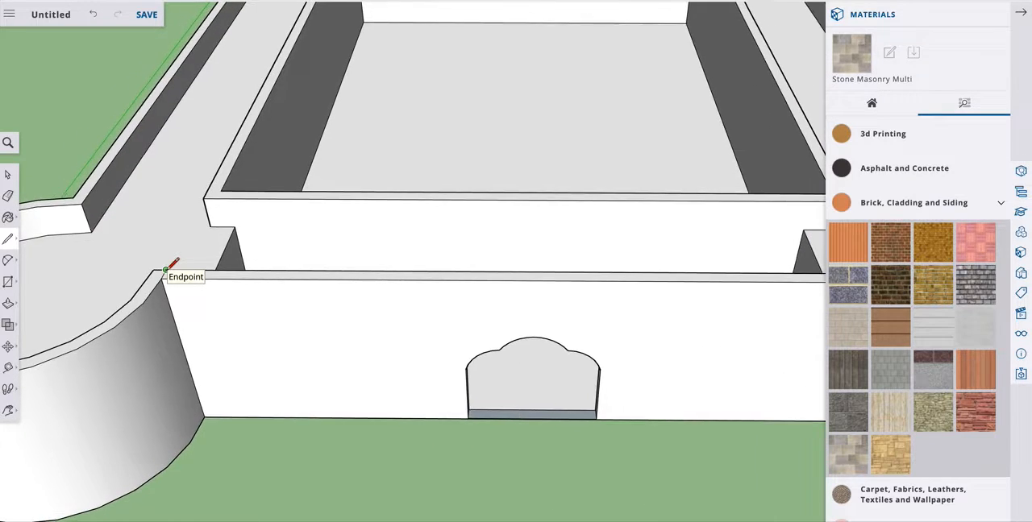
scroll(165, 269, "down", 2)
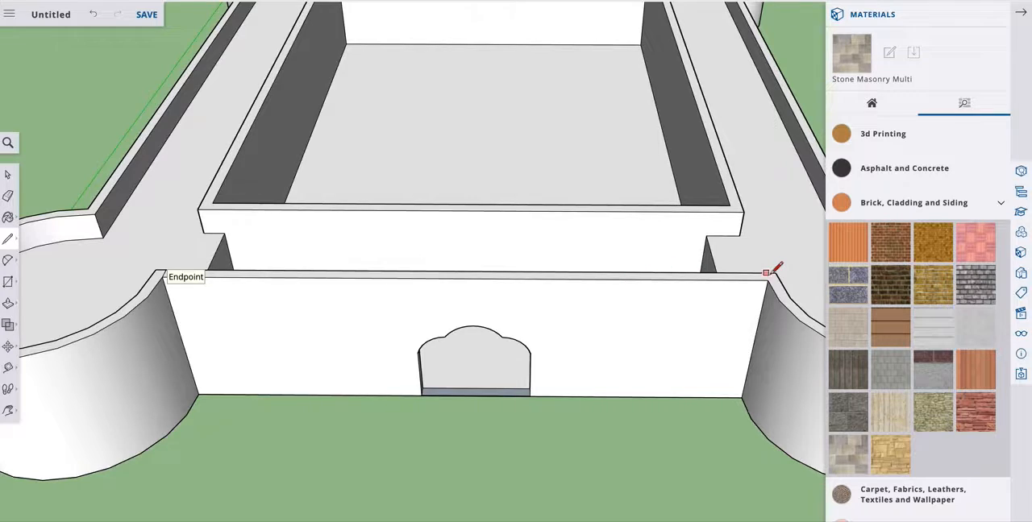
Try copying the short line along the front wall's top as a row of evenly spaced dividers, then undo the copies.
left_click(8, 174)
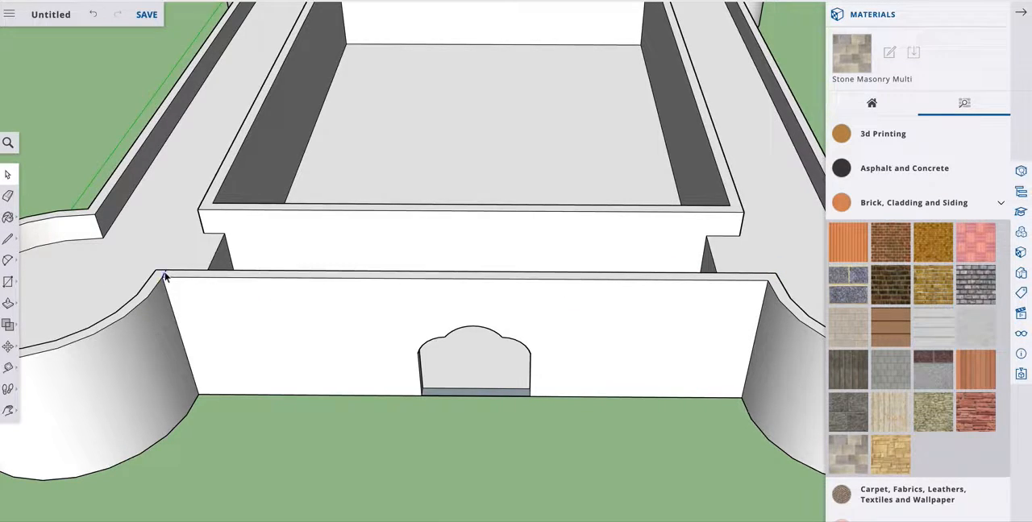
left_click(8, 347)
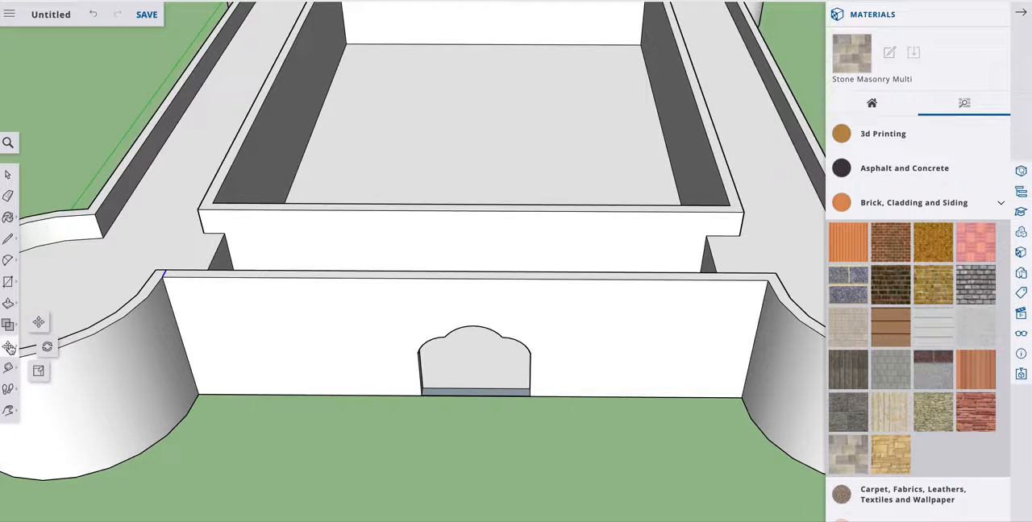
left_click(41, 323)
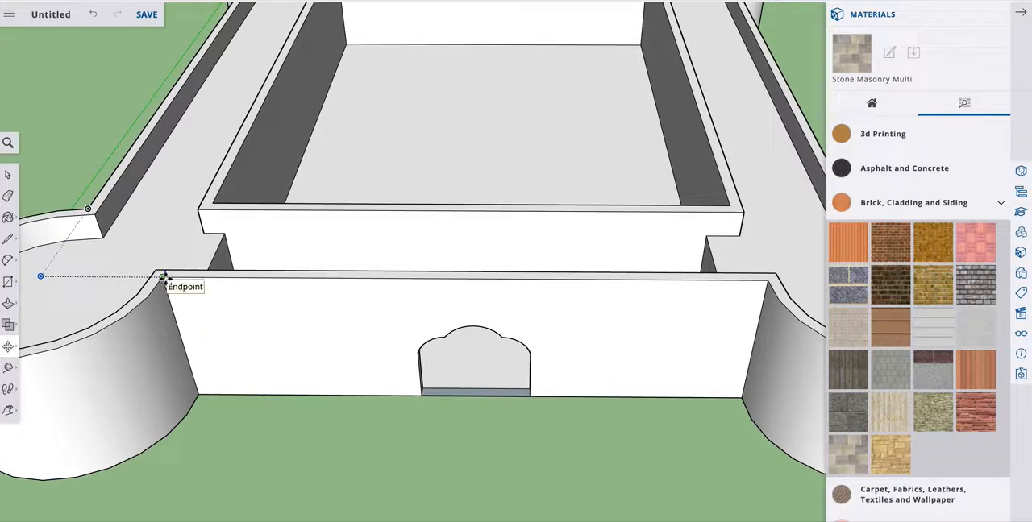
left_click(164, 278)
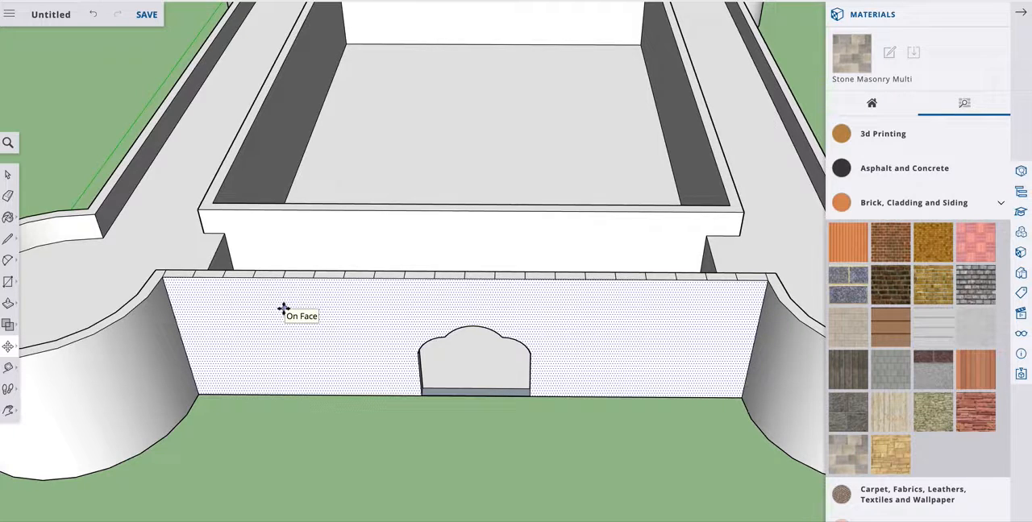
key("ctrl+z")
key("space")
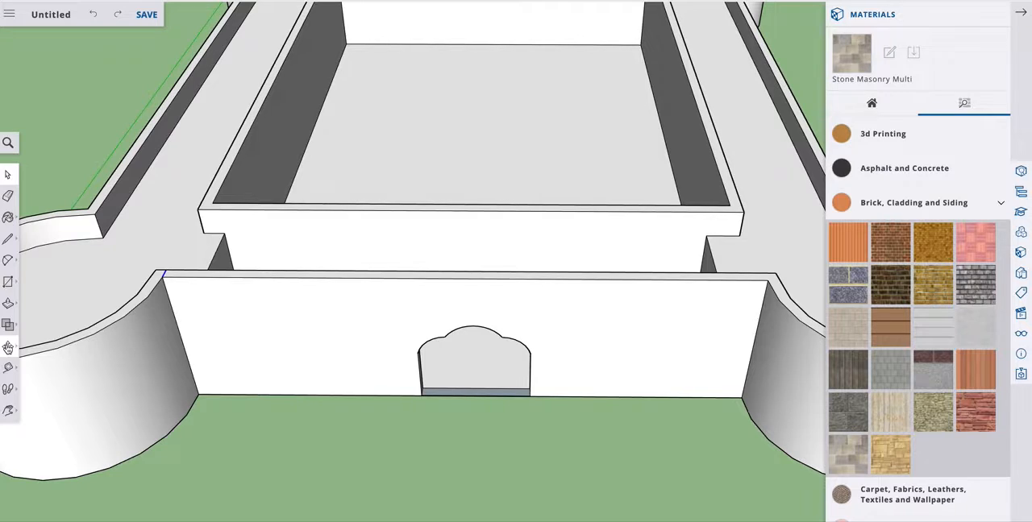
Copy the short line along the front wall's top to the right tower as an array of narrower, evenly spaced dividers.
left_click(8, 347)
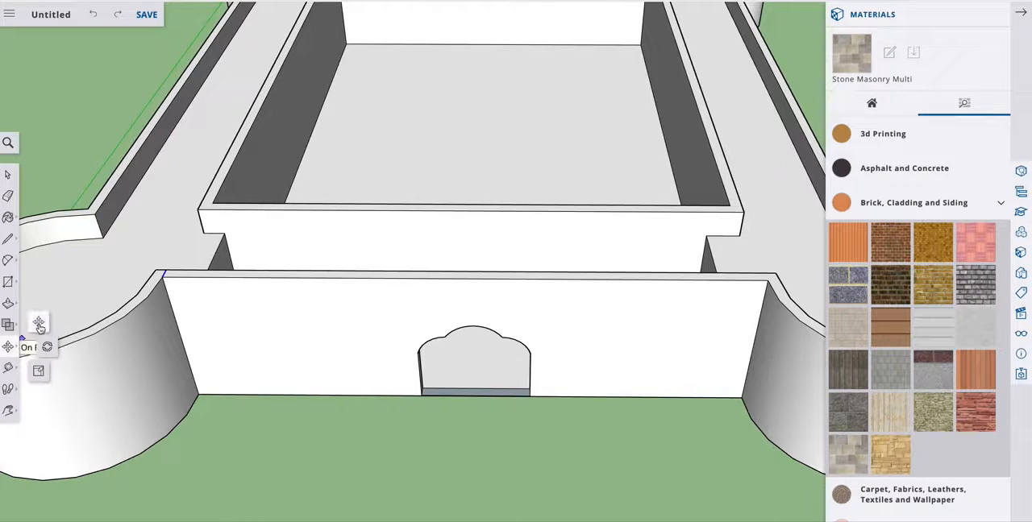
left_click(38, 323)
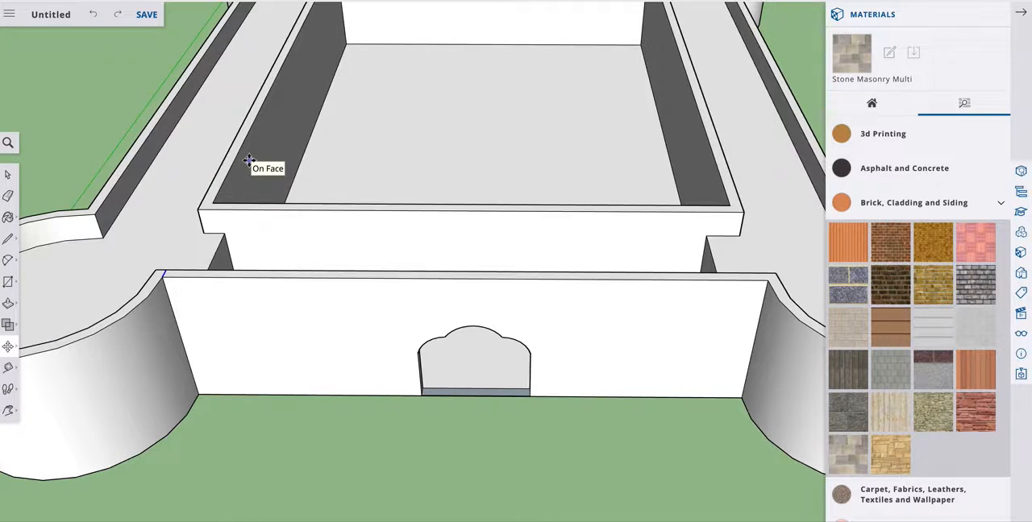
left_click(163, 277)
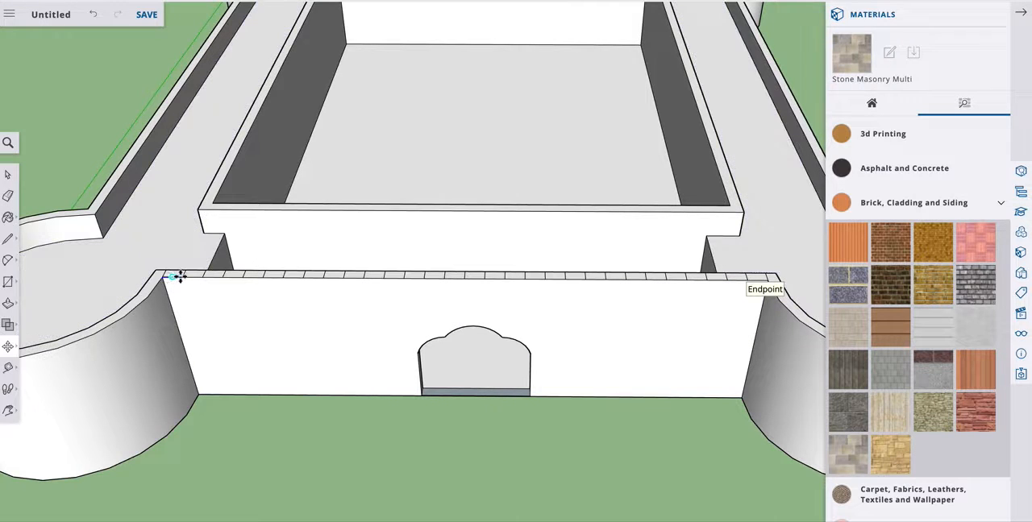
Push/Pull the first and third segments of the front wall's top, beside the left round tower, up into battlements of equal height.
left_click(8, 176)
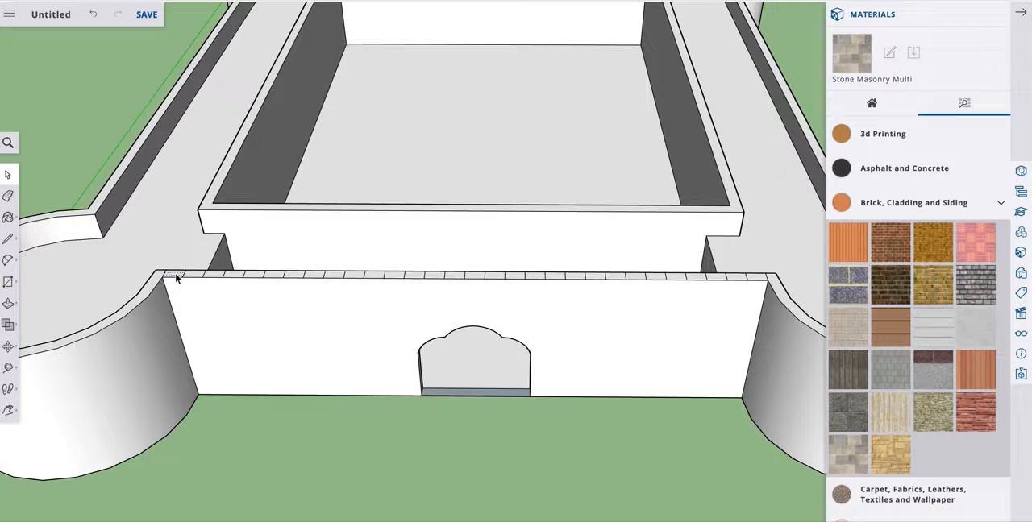
left_click(8, 303)
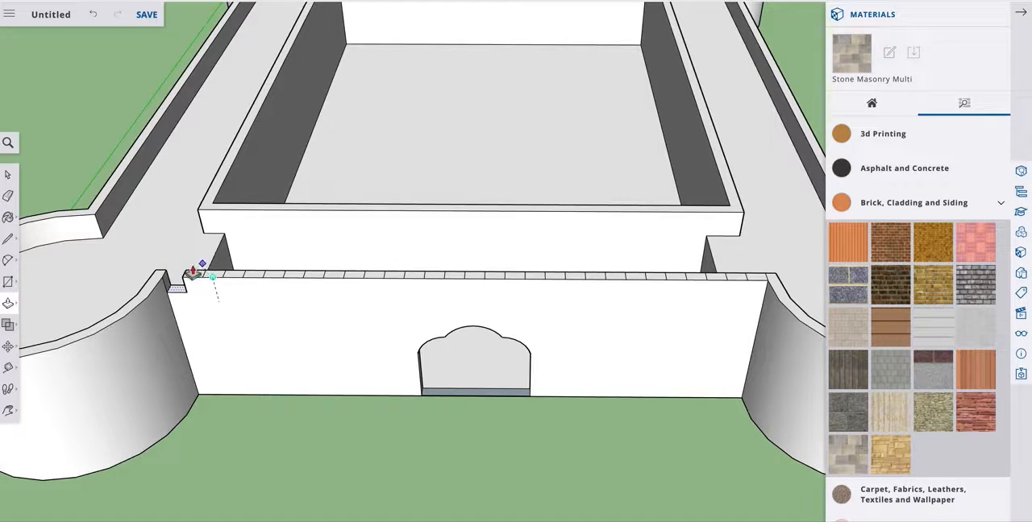
left_click(185, 270)
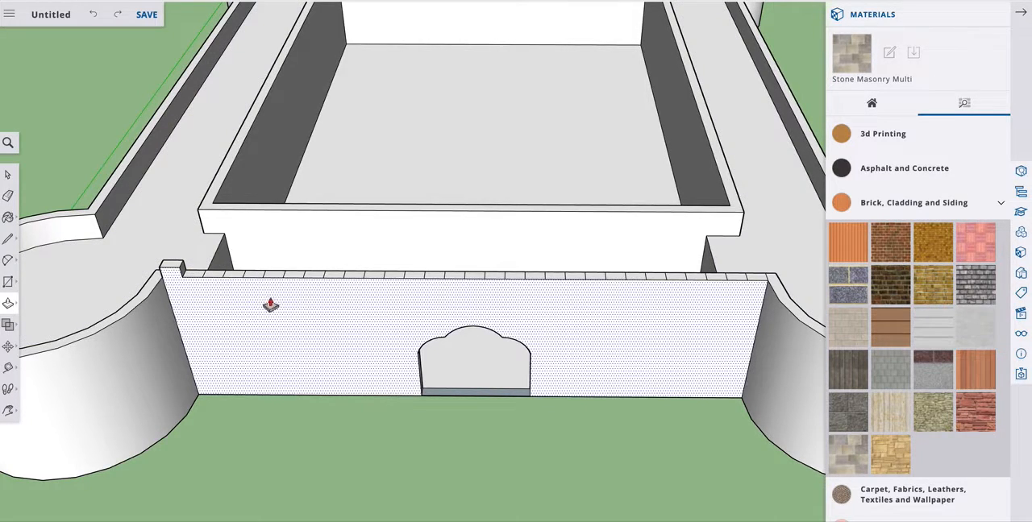
left_click(9, 176)
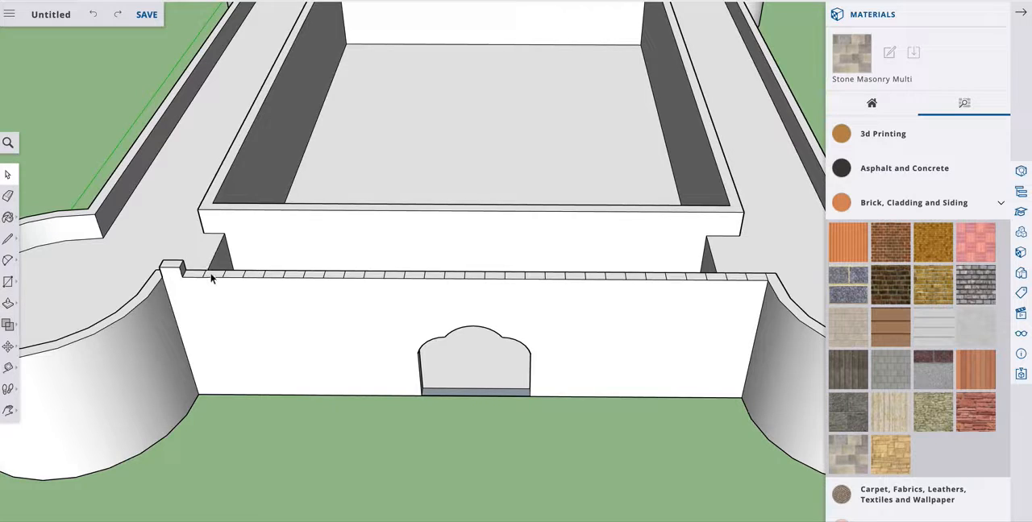
left_click(8, 304)
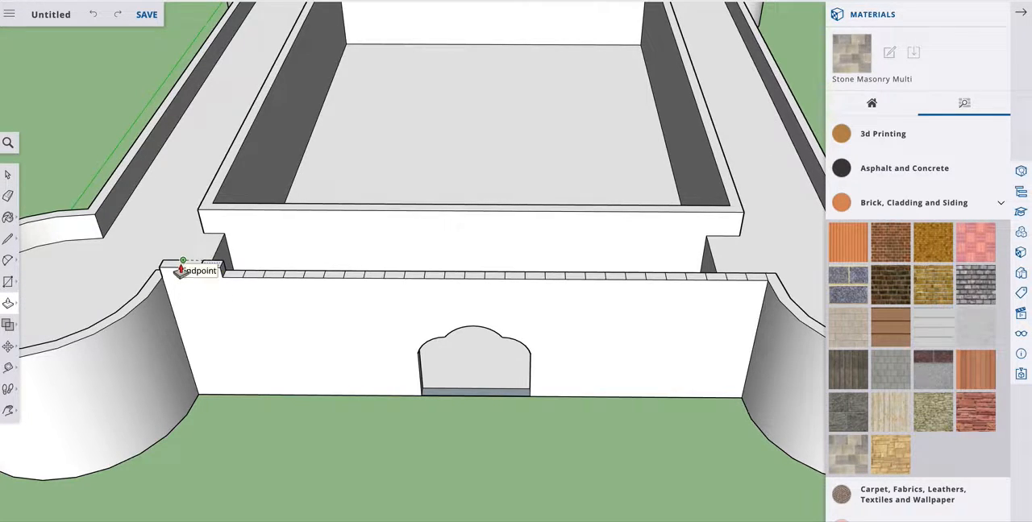
left_click(249, 277)
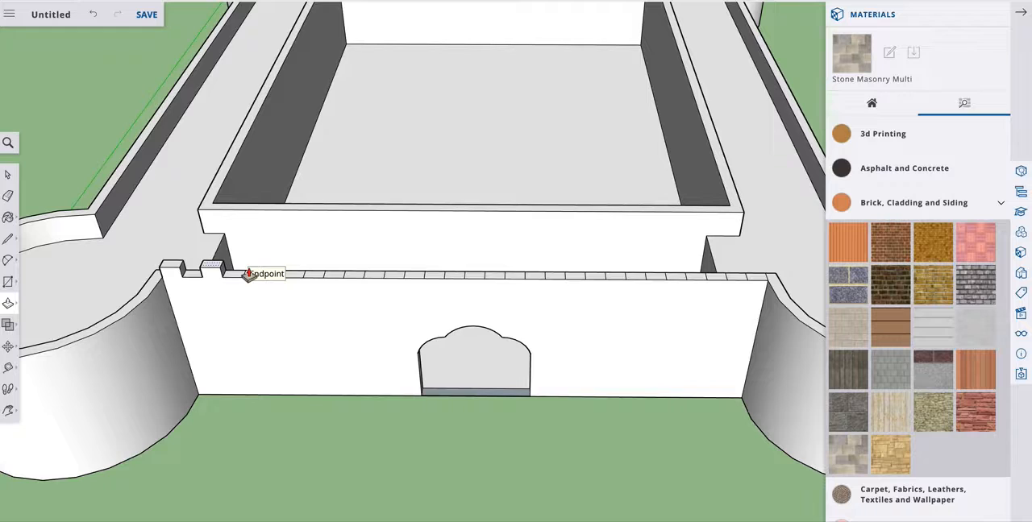
left_click(7, 174)
Raise every second segment from the fifth to the seventeenth along the front wall's top to the height of the existing battlements.
scroll(257, 273, "up", 5)
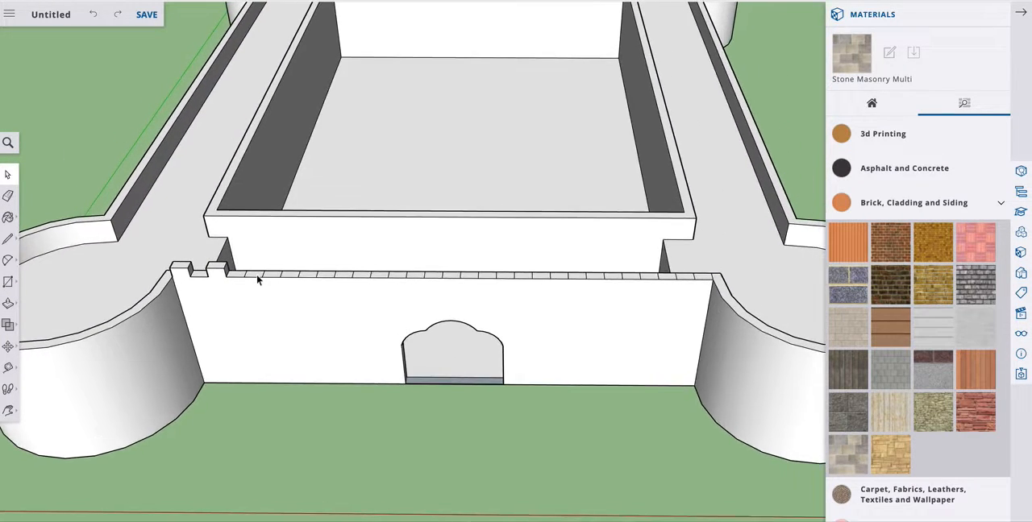
scroll(255, 274, "up", 2)
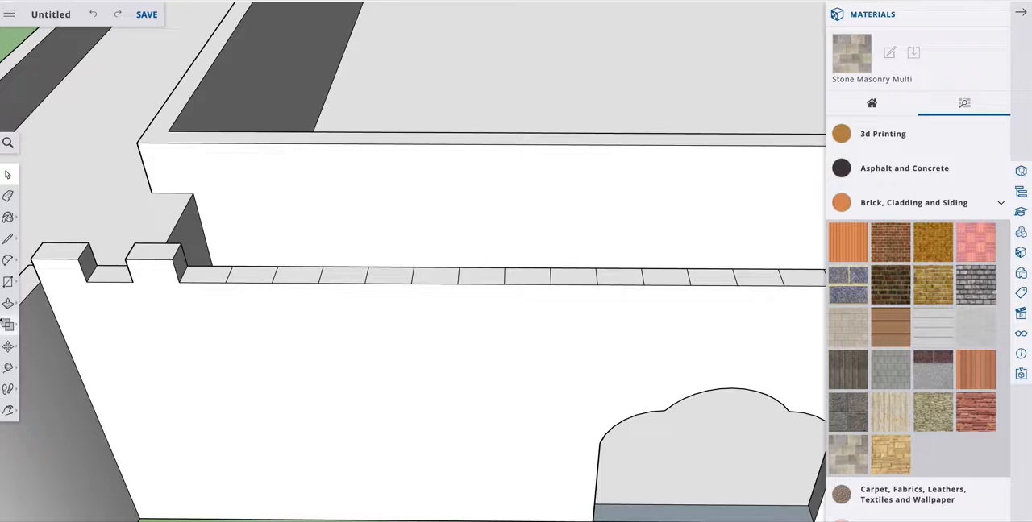
left_click(7, 302)
left_click(228, 266)
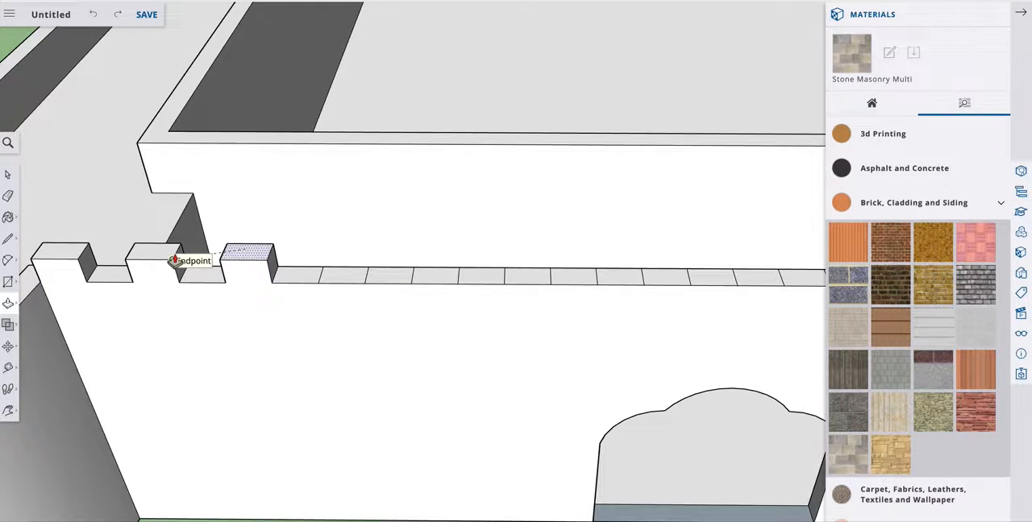
left_click(174, 259)
left_click(339, 279)
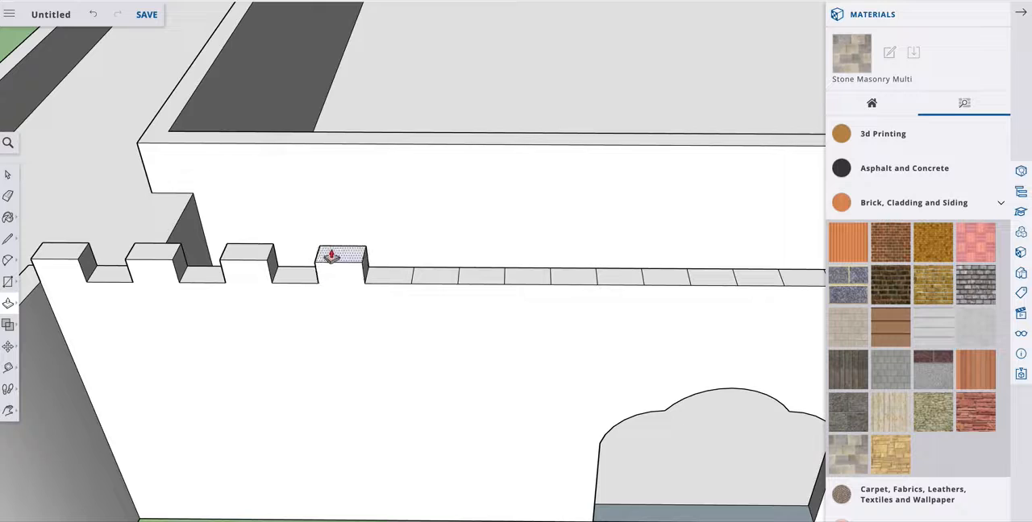
left_click(267, 264)
left_click(425, 281)
left_click(419, 274)
left_click(526, 276)
left_click(472, 268)
left_click(618, 282)
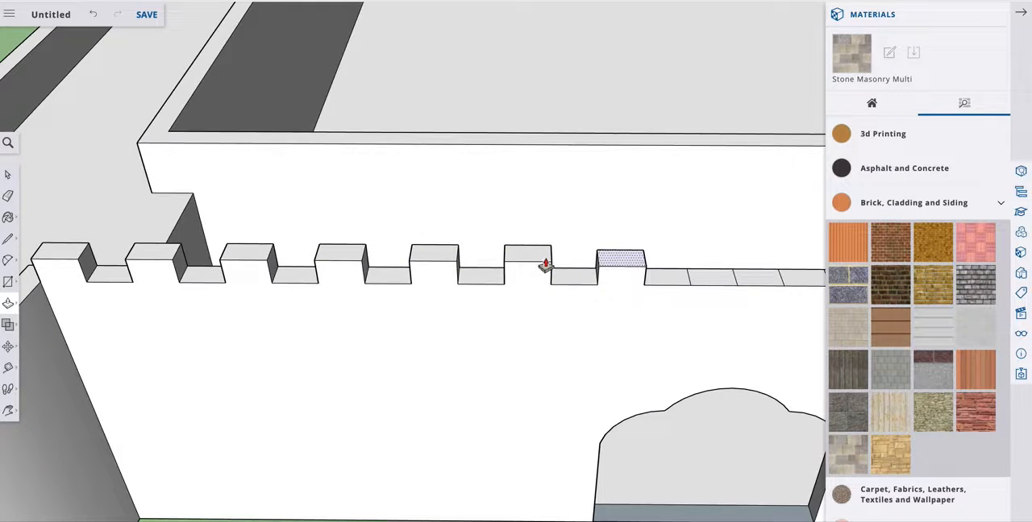
left_click(556, 266)
left_click(700, 281)
left_click(663, 269)
left_click(793, 280)
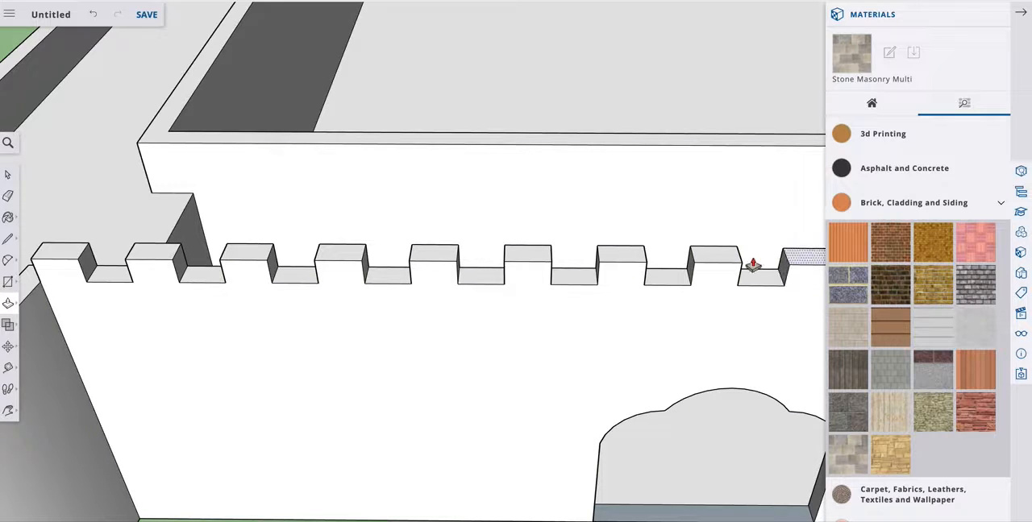
left_click(733, 267)
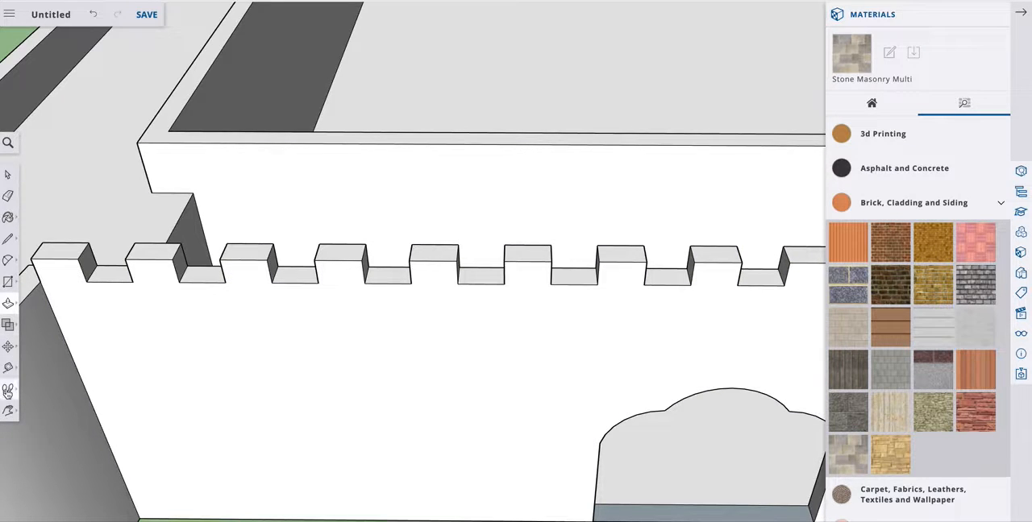
Raise the remaining alternate segments between the gateway and the right round tower to match the front wall's other battlements.
left_click(8, 410)
left_click_drag(605, 302, 234, 300)
left_click_drag(547, 337, 423, 335)
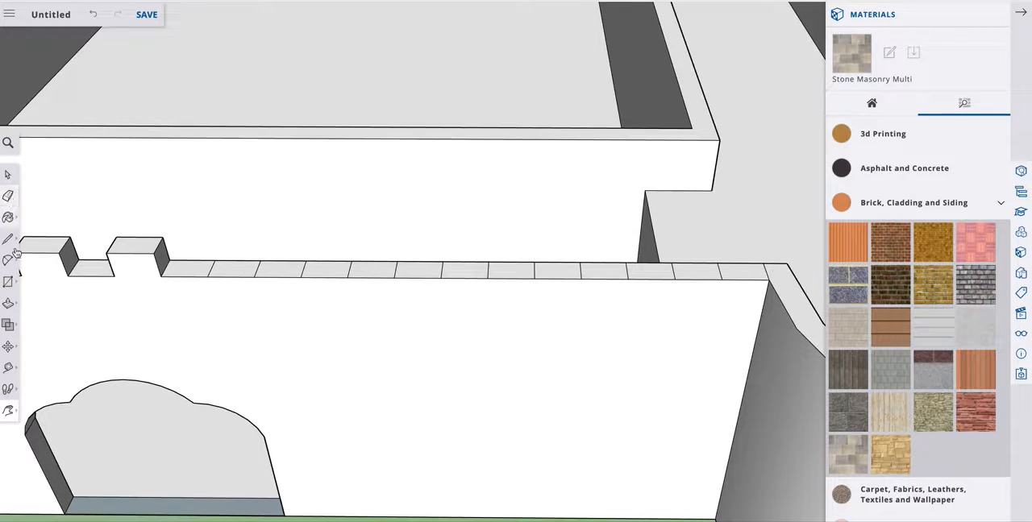
left_click(9, 303)
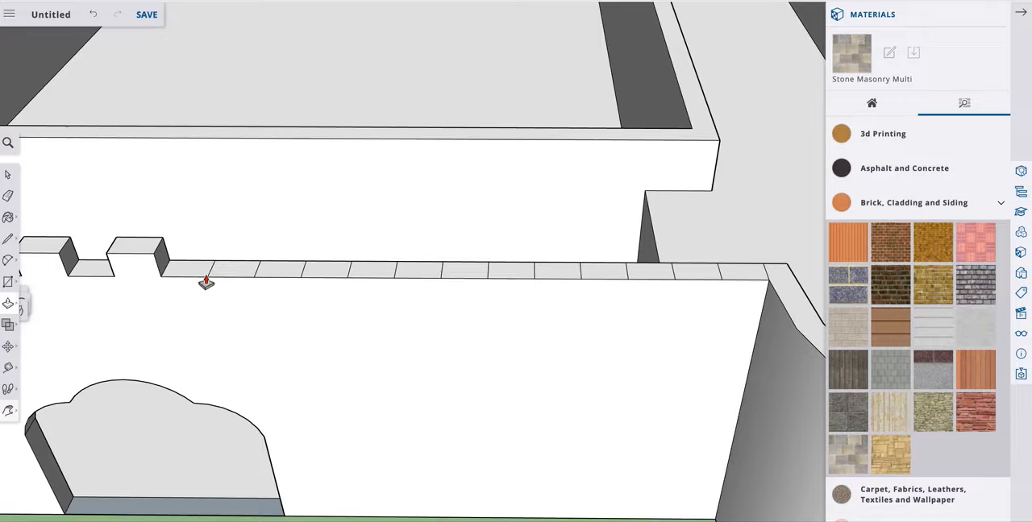
left_click(228, 276)
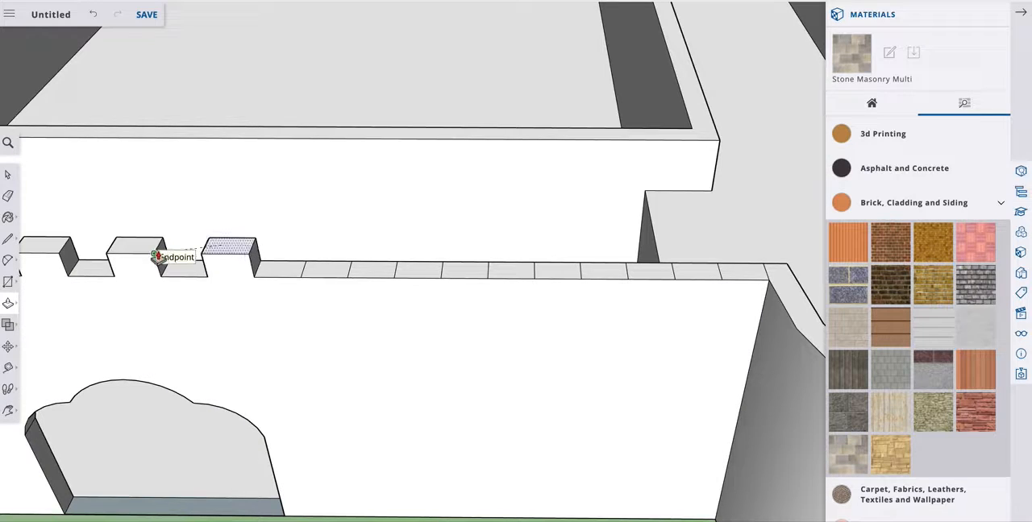
left_click(158, 257)
left_click(321, 273)
left_click(231, 250)
left_click(403, 273)
left_click(341, 255)
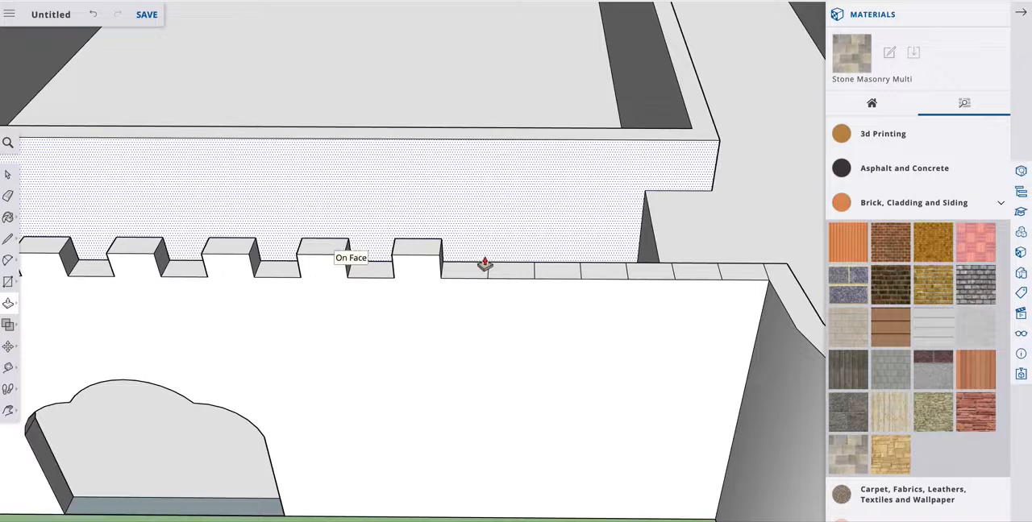
left_click(499, 273)
left_click(416, 247)
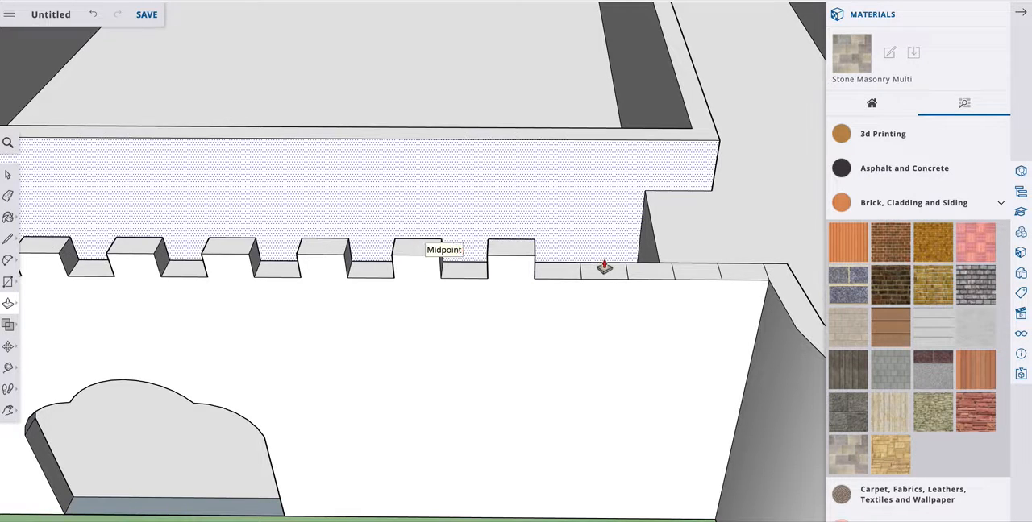
left_click(598, 266)
left_click(528, 250)
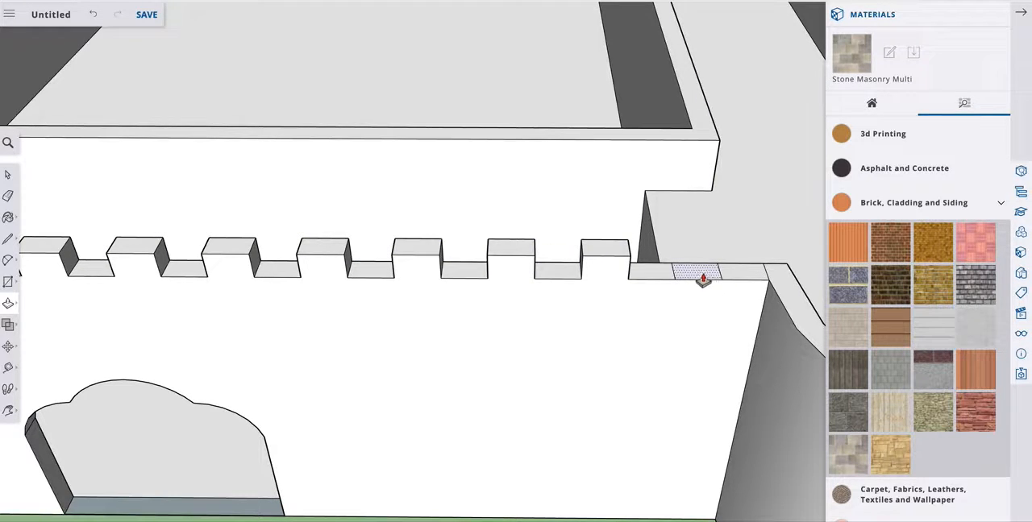
left_click(700, 273)
left_click(637, 244)
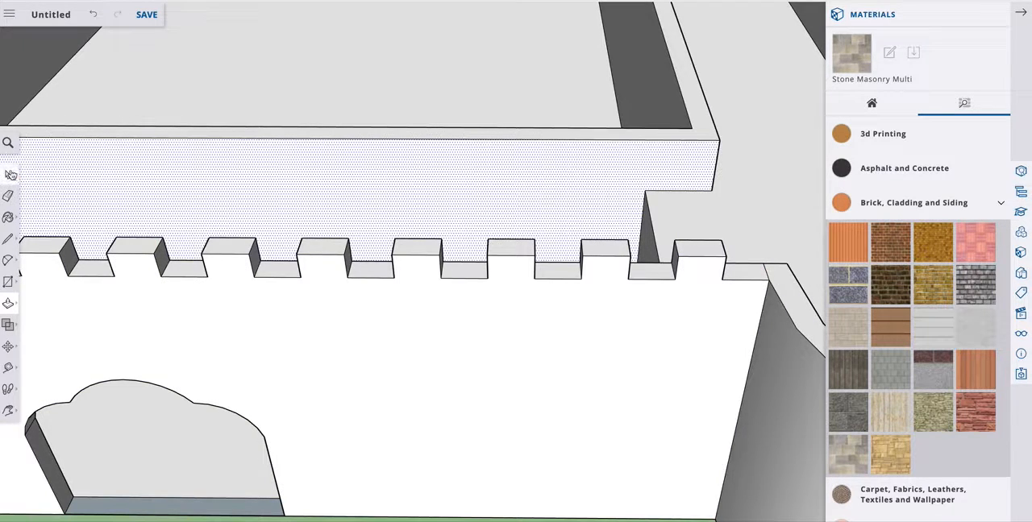
left_click(8, 175)
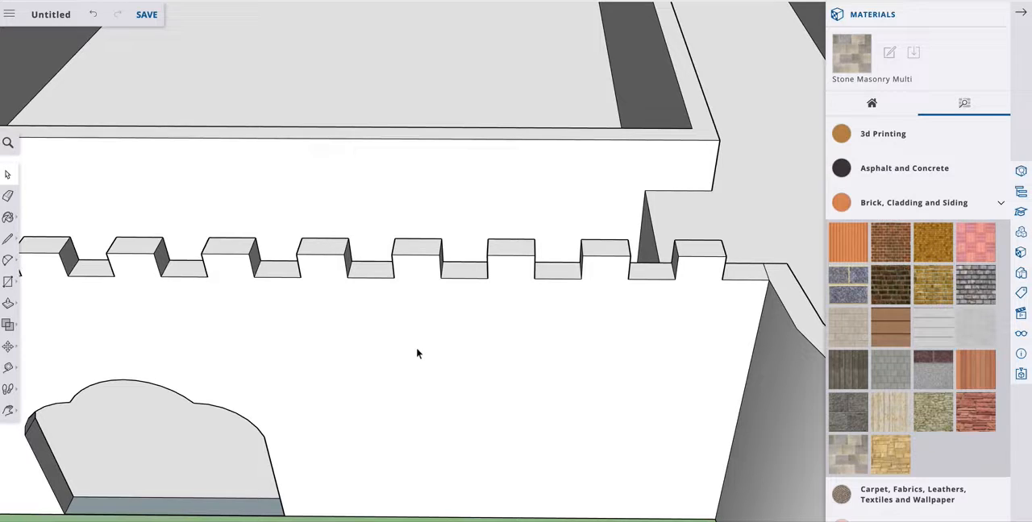
Draw five dividing lines across the right round tower's rim between matching inner and outer corners, starting near the front wall.
scroll(134, 388, "down", 10)
scroll(323, 351, "down", 1)
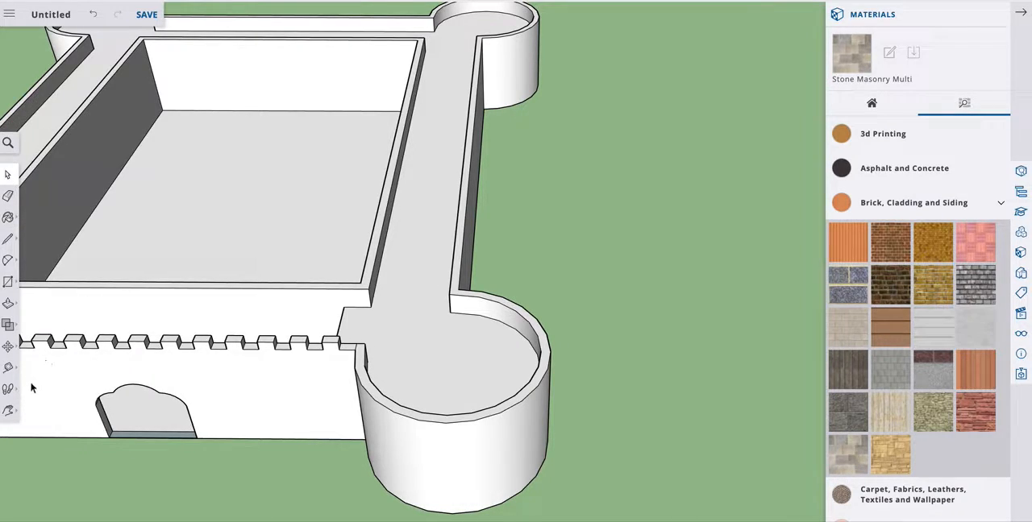
left_click(10, 412)
left_click_drag(207, 406, 496, 314)
scroll(496, 314, "up", 4)
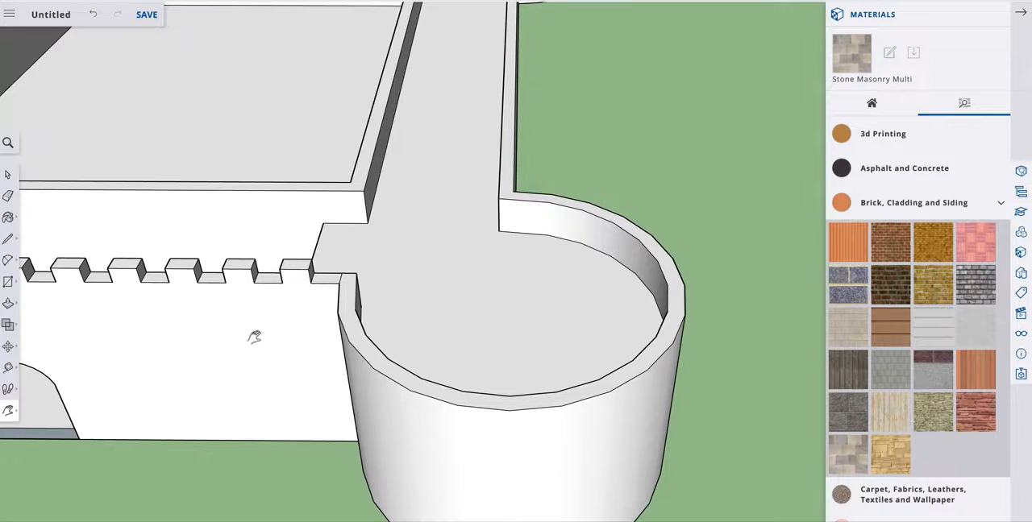
left_click(8, 240)
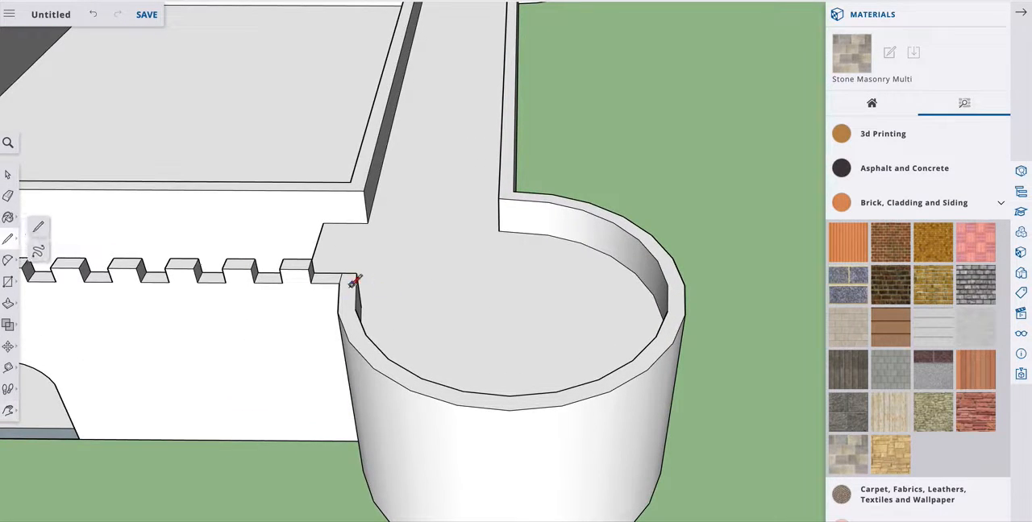
left_click(338, 312)
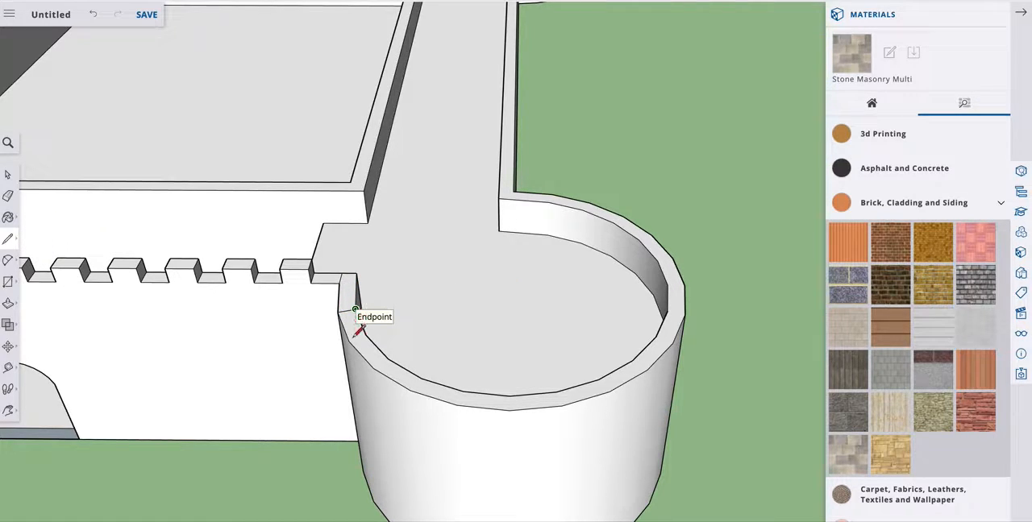
left_click(356, 310)
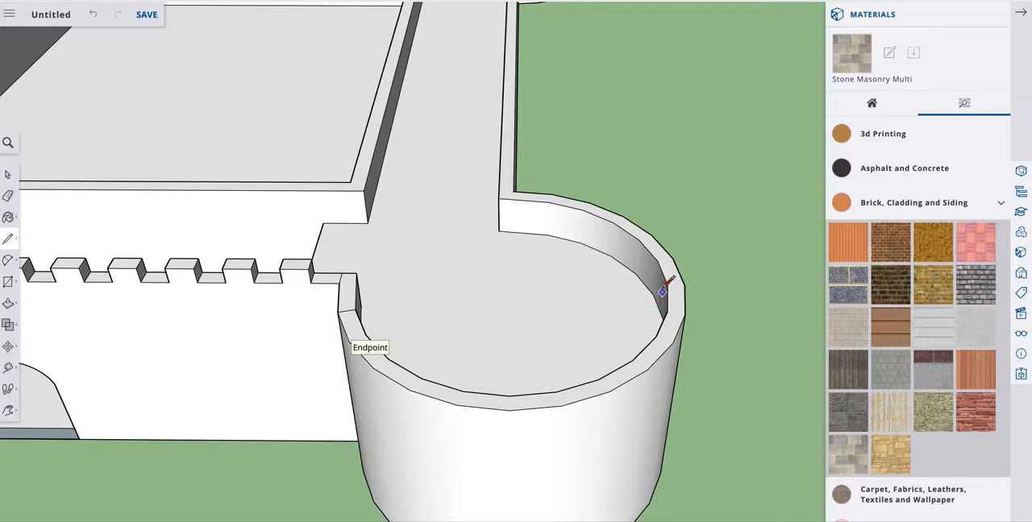
left_click(349, 341)
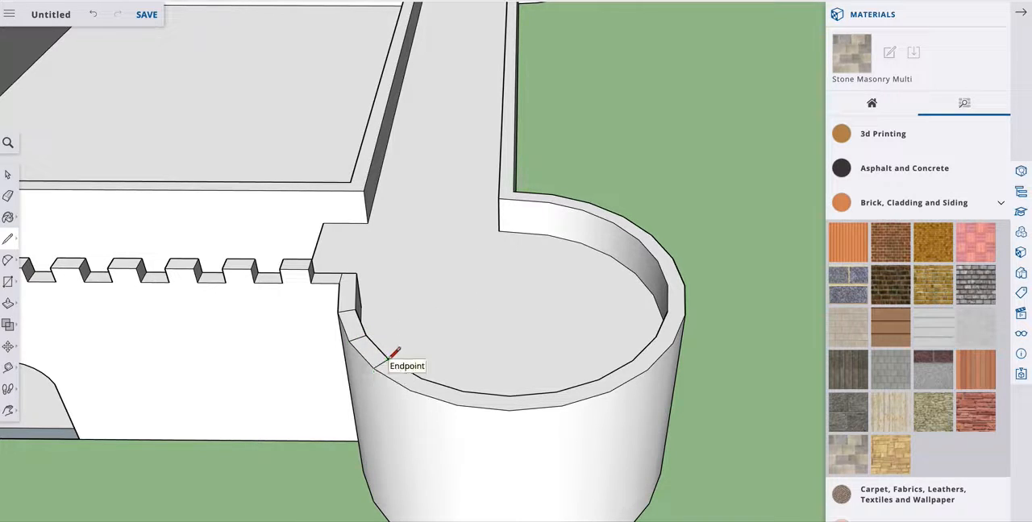
left_click(411, 389)
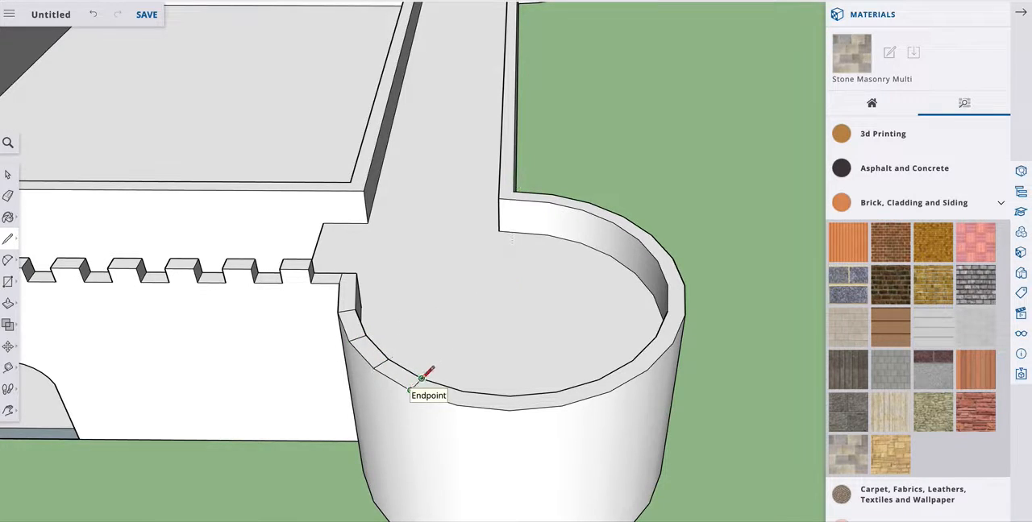
left_click(457, 405)
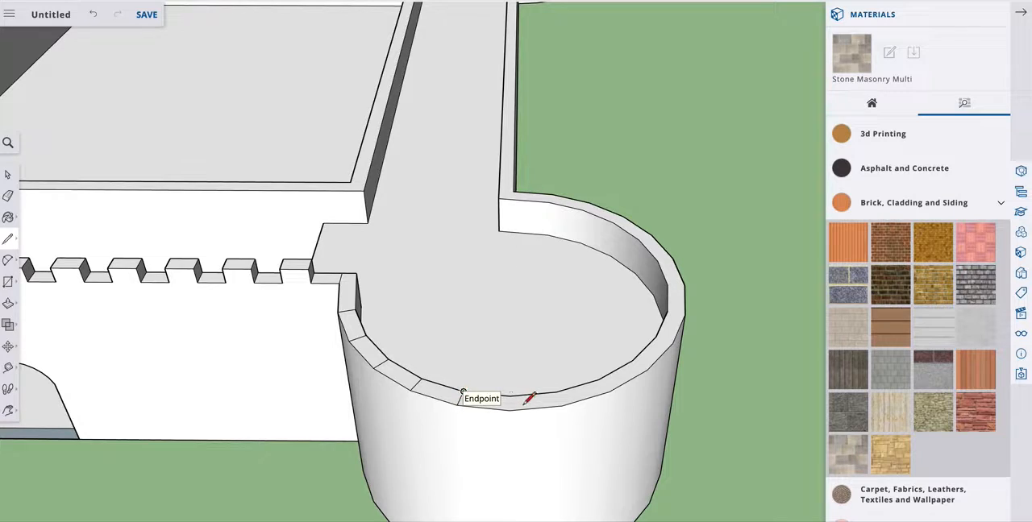
Draw dividers across the rest of the right tower's rim to the side wall, plus one where the rim meets the front wall.
left_click(510, 395)
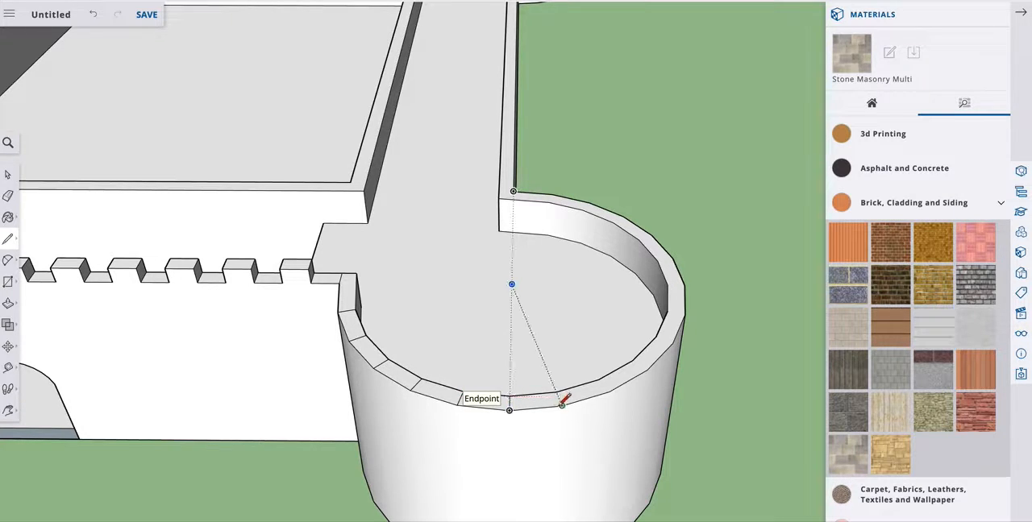
left_click(556, 392)
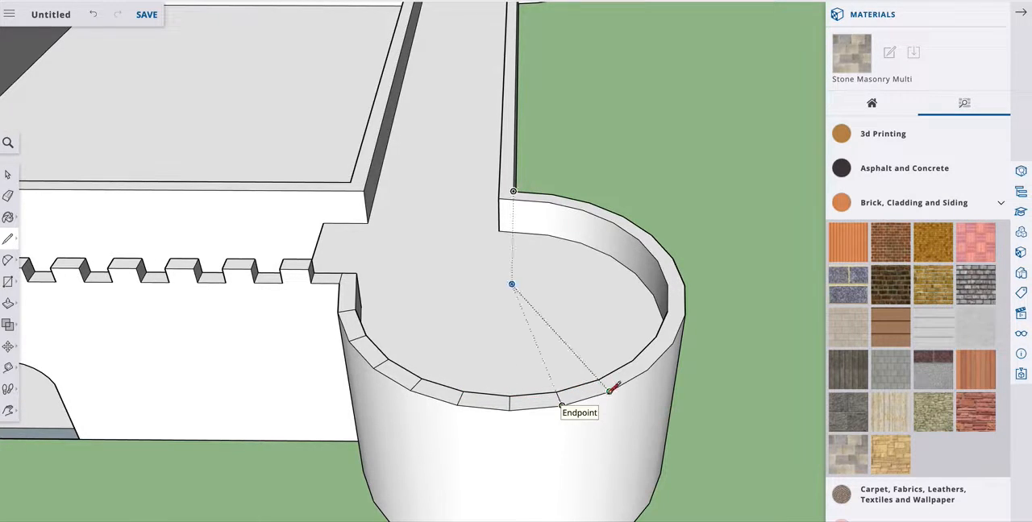
left_click(598, 380)
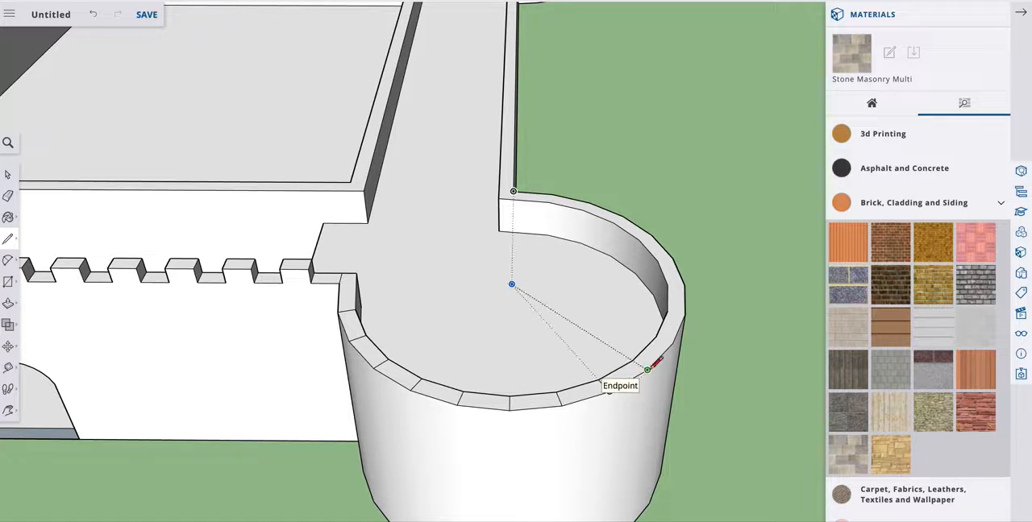
left_click(648, 369)
left_click(670, 346)
left_click(657, 337)
left_click(684, 314)
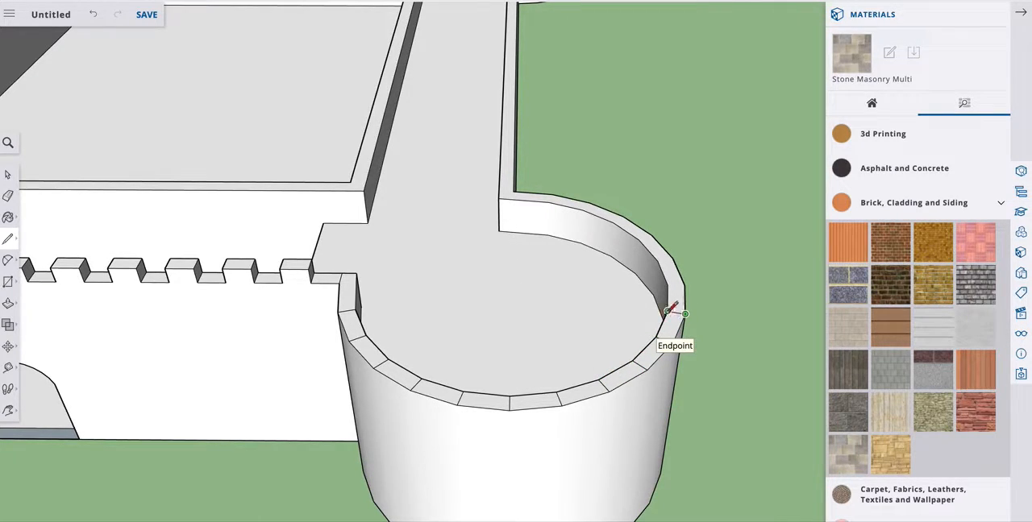
left_click(677, 282)
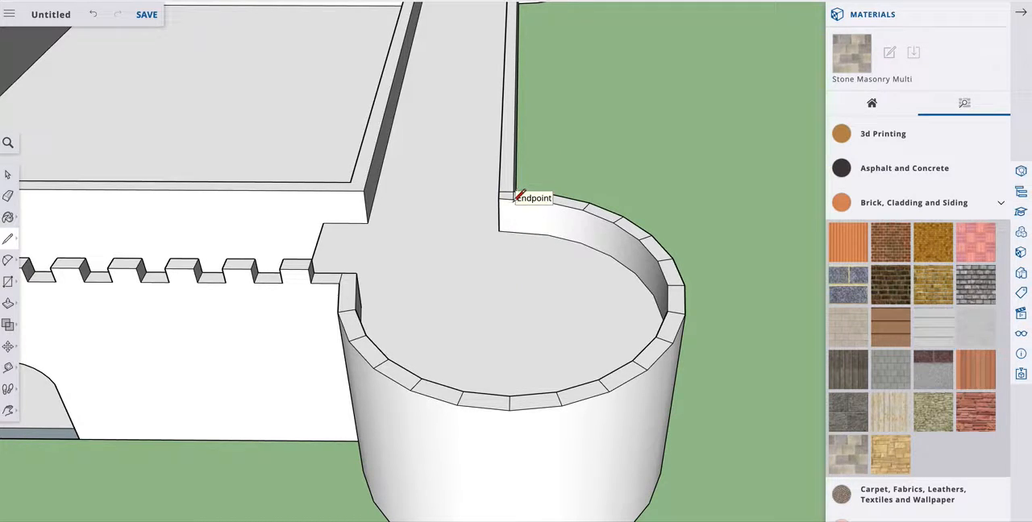
left_click(356, 284)
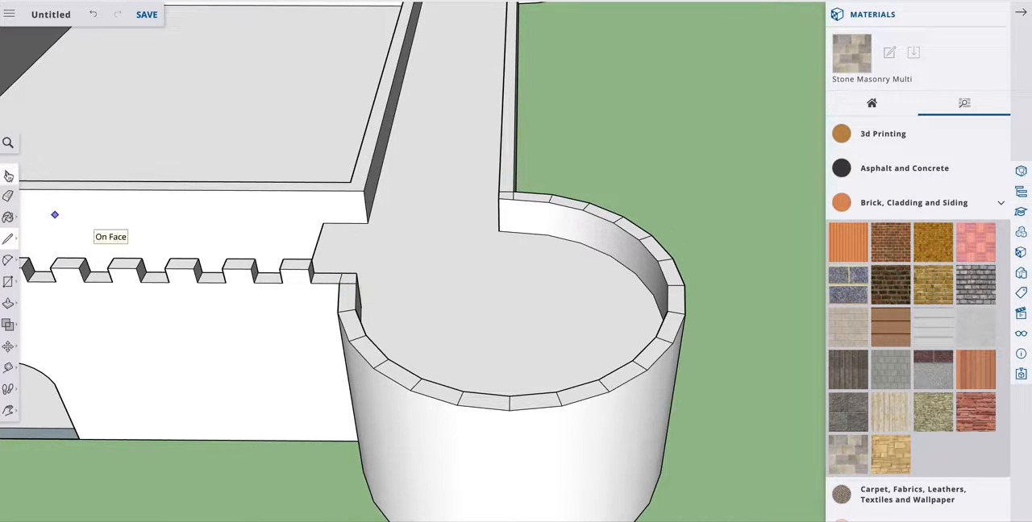
left_click(8, 175)
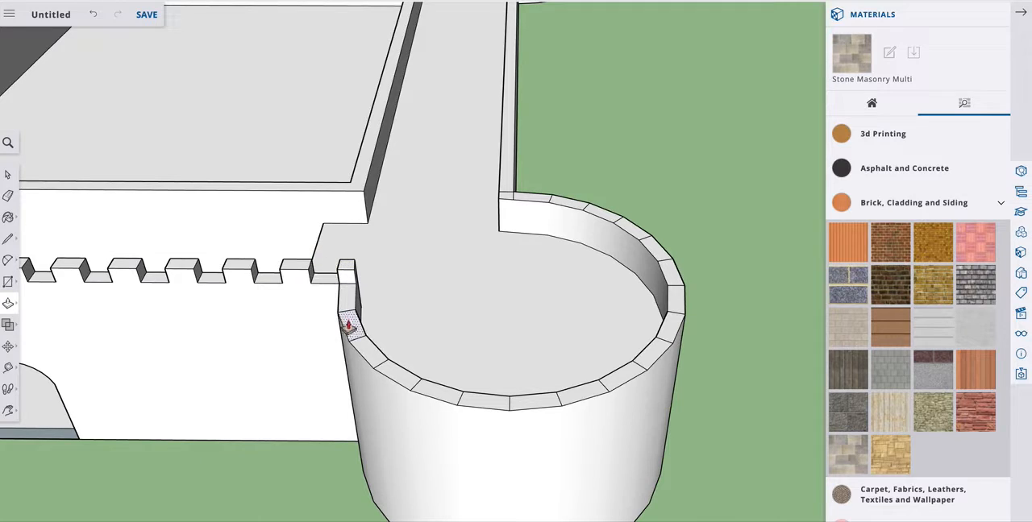
Raise every second rim segment from the front wall around the right round tower's front to match the existing battlements' height.
left_click(350, 323)
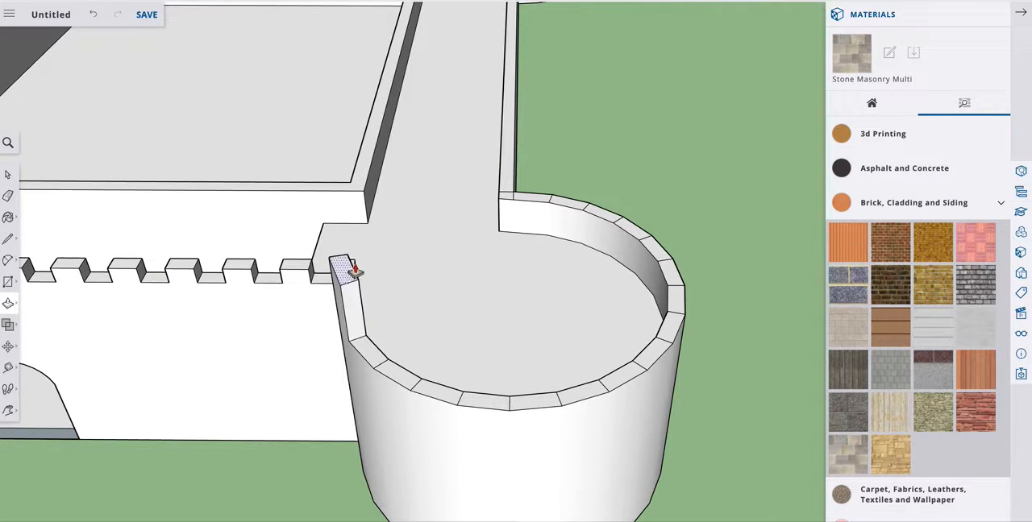
left_click(352, 265)
left_click(348, 308)
left_click(346, 275)
left_click(398, 373)
left_click(347, 330)
left_click(470, 395)
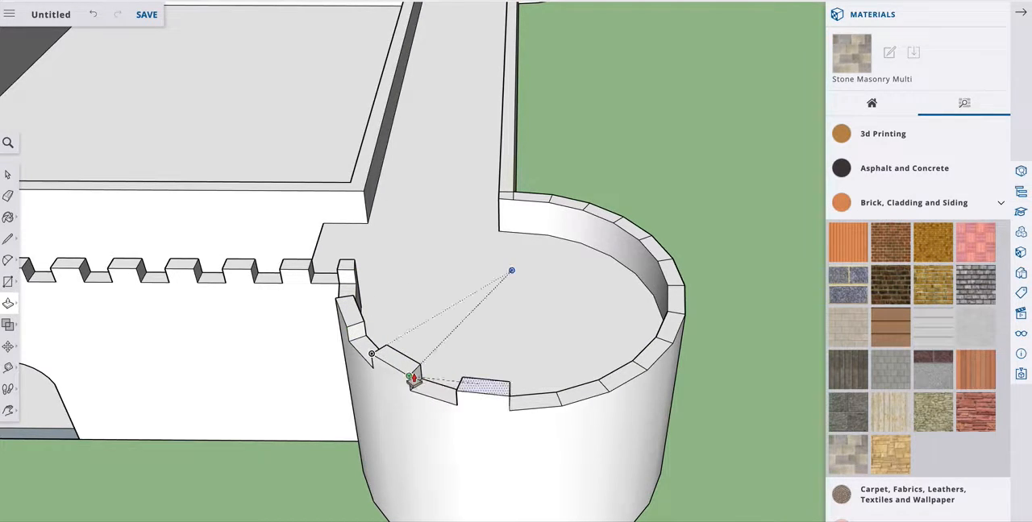
left_click(427, 384)
left_click(561, 391)
left_click(506, 394)
Raise the remaining alternate rim segments around the right round tower's outer and rear sides, up to the side wall, to battlement height.
left_click(651, 358)
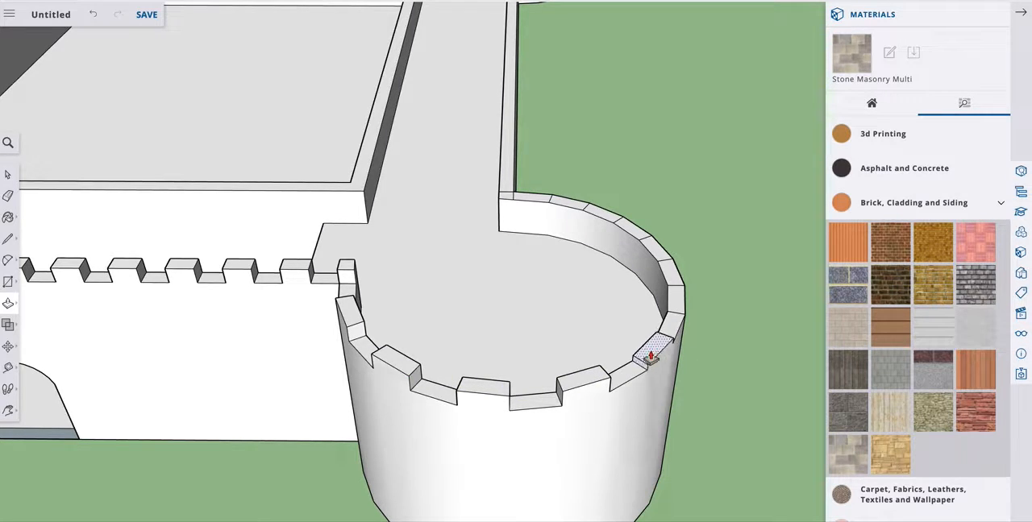
left_click(610, 375)
left_click(676, 308)
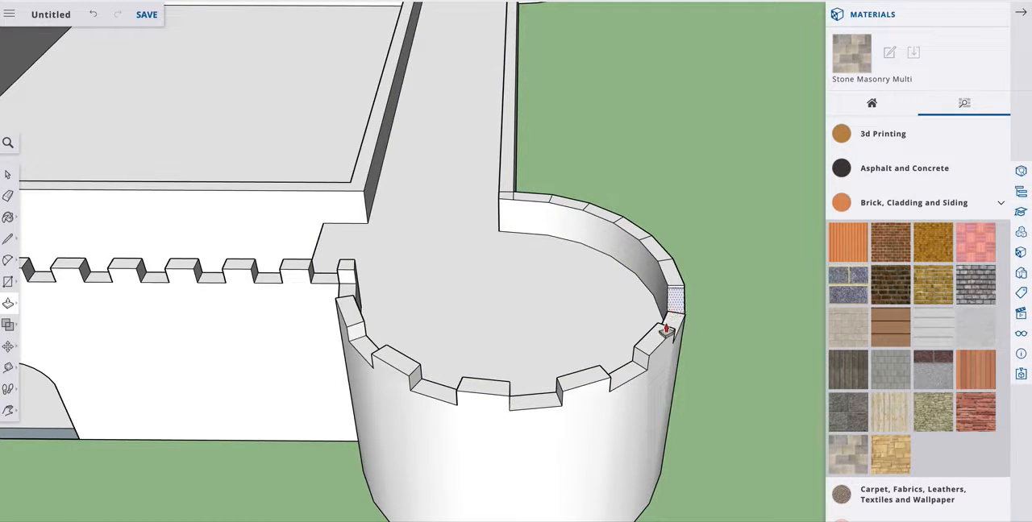
left_click(668, 336)
left_click(660, 259)
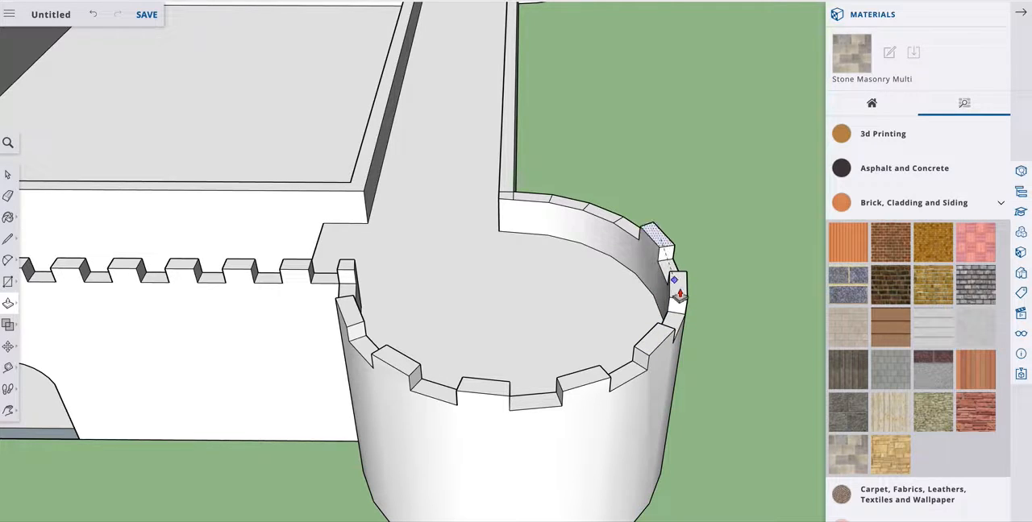
left_click(682, 293)
left_click(616, 234)
left_click(652, 230)
left_click(543, 207)
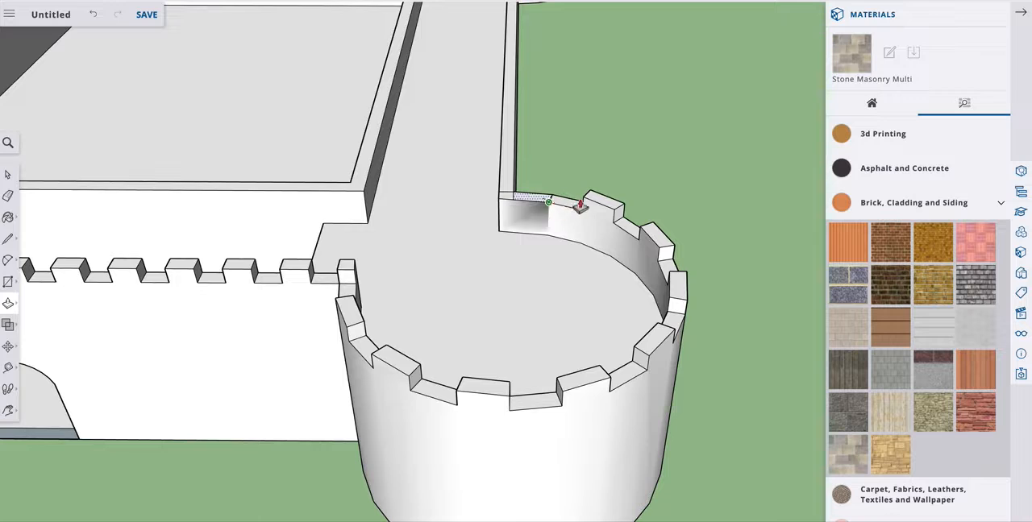
left_click(593, 202)
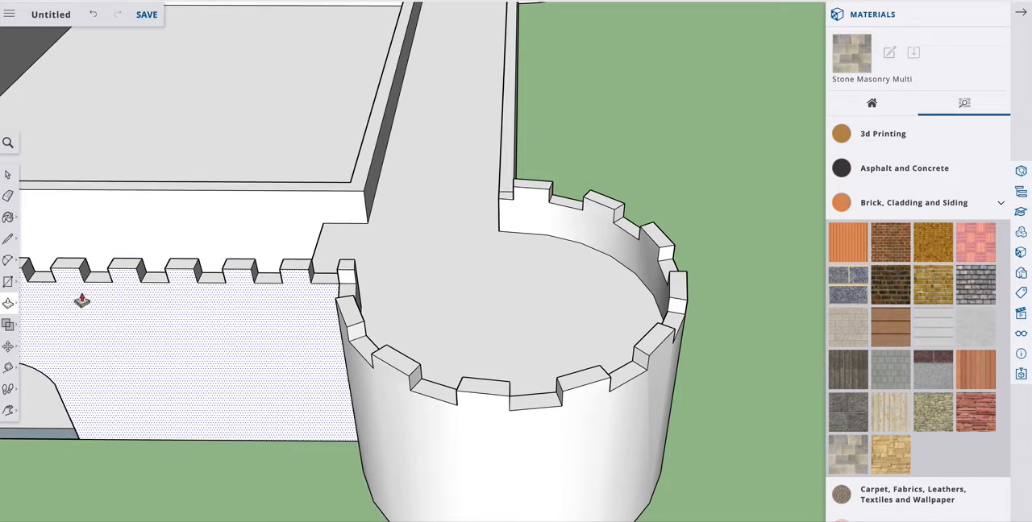
Examine the whole castle and the passage behind the front wall from above.
left_click(8, 412)
left_click_drag(256, 331, 504, 107)
left_click(9, 412)
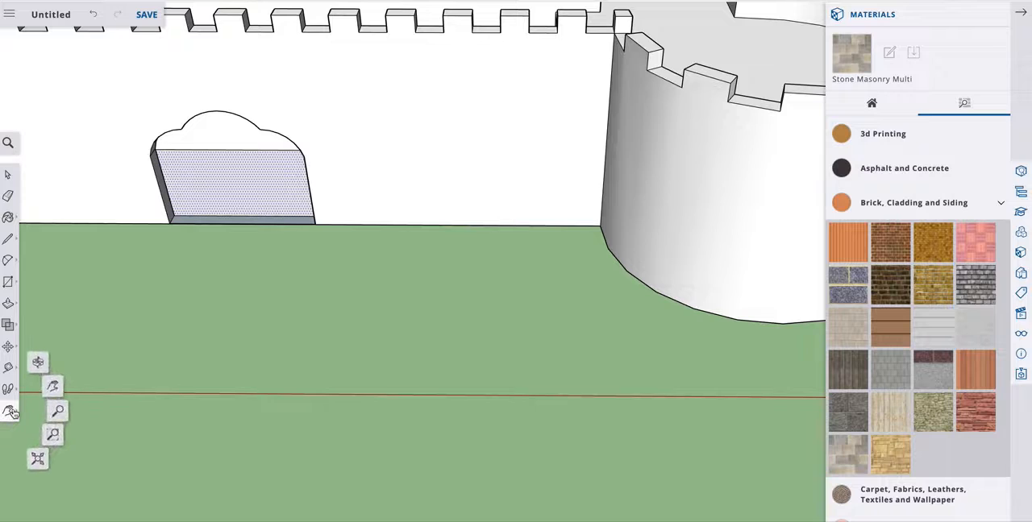
left_click(52, 412)
scroll(420, 288, "down", 10)
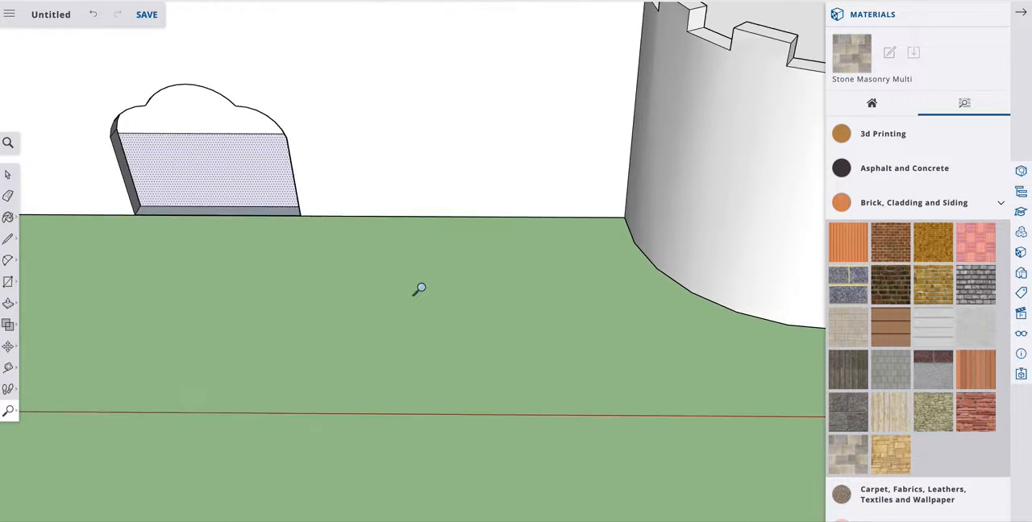
scroll(420, 287, "up", 1)
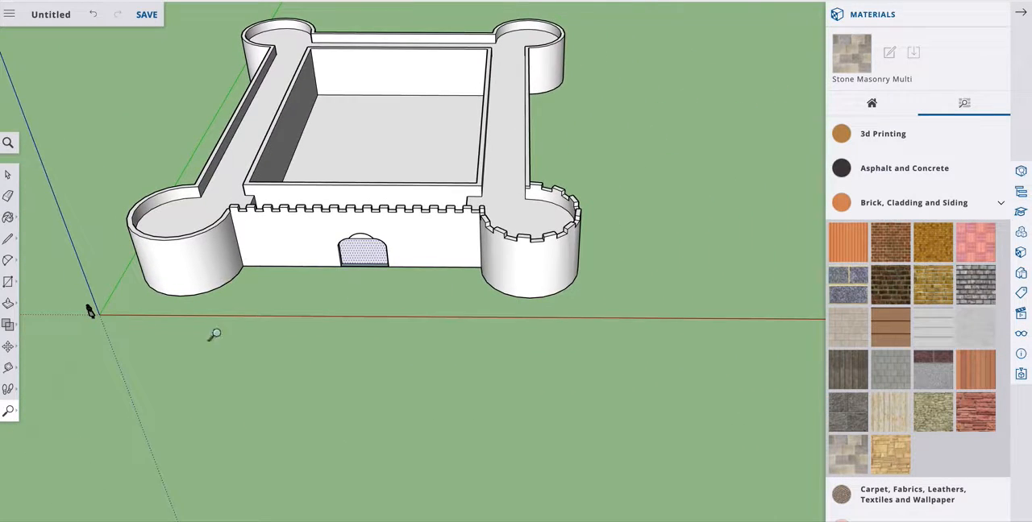
left_click(8, 411)
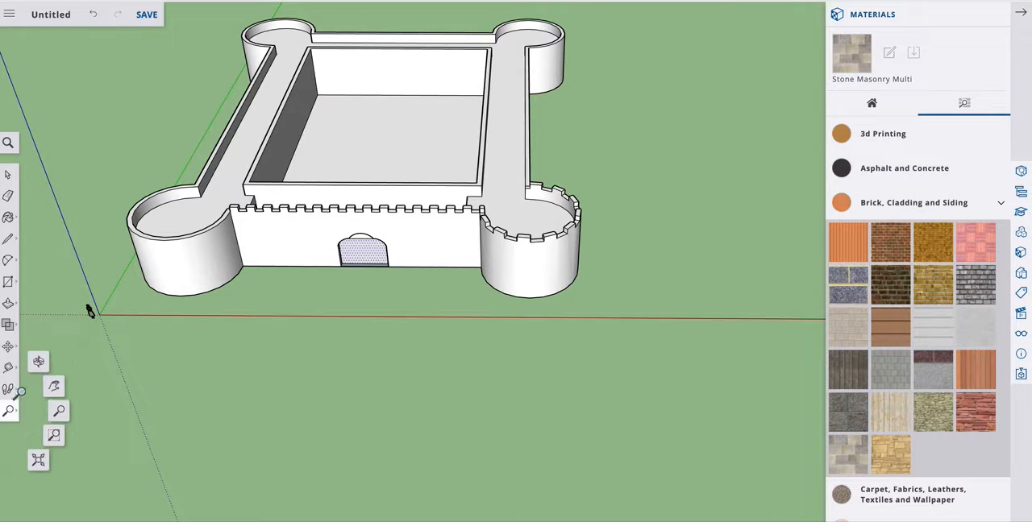
left_click(37, 364)
left_click_drag(186, 364, 349, 351)
scroll(311, 183, "up", 5)
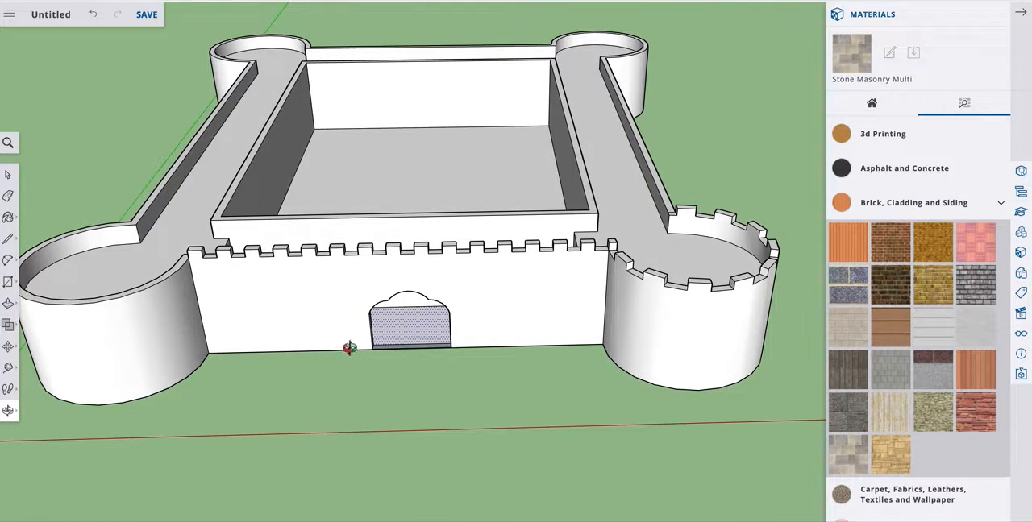
left_click_drag(301, 279, 262, 385)
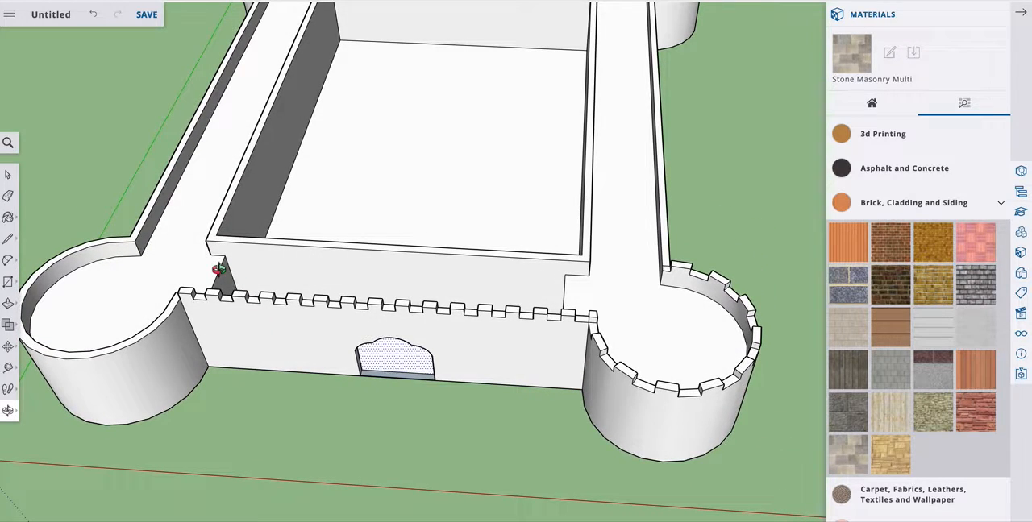
middle_click_drag(290, 318, 284, 387)
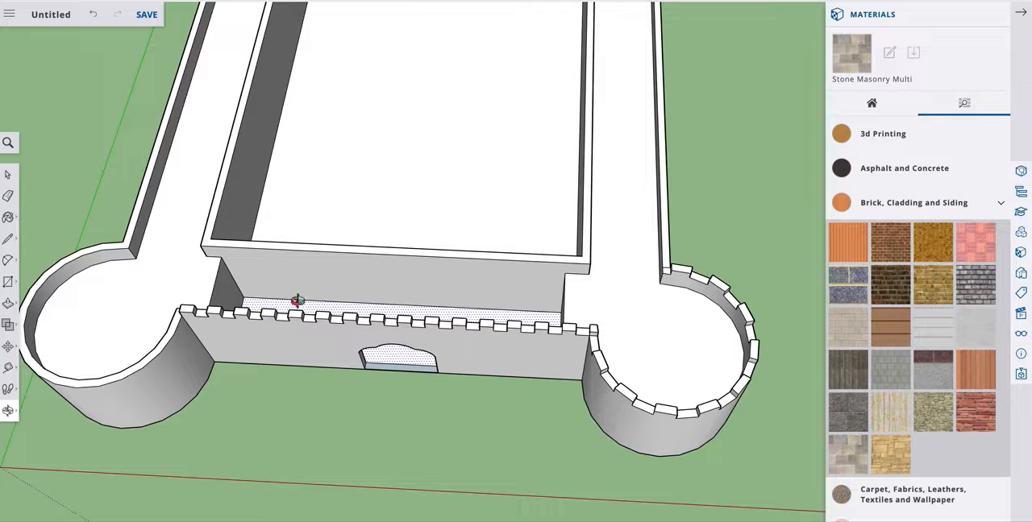
scroll(268, 365, "down", 5)
Hide the front wall's outer face and the inner face behind it to expose the passage behind the gateway.
left_click(8, 178)
left_click(146, 262)
scroll(233, 337, "down", 3)
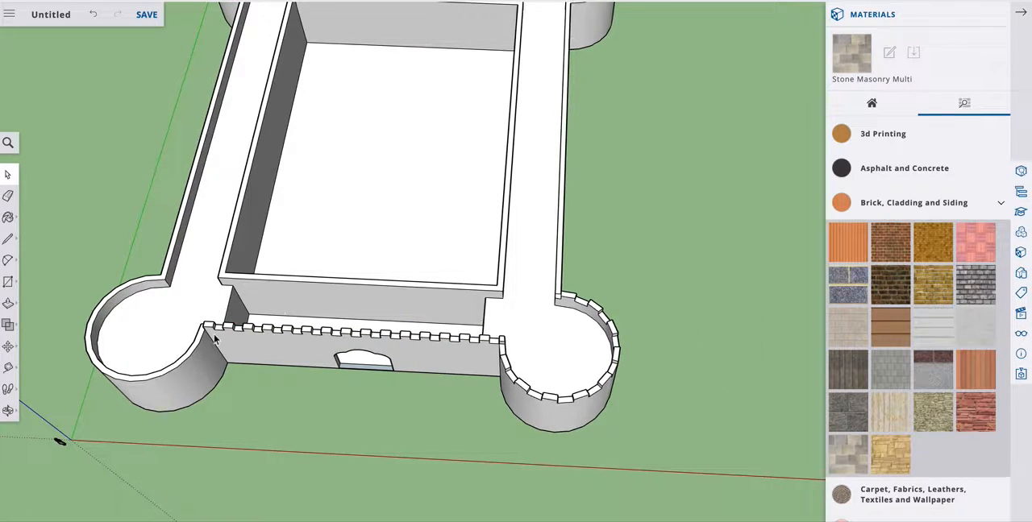
scroll(213, 335, "up", 5)
scroll(214, 337, "up", 2)
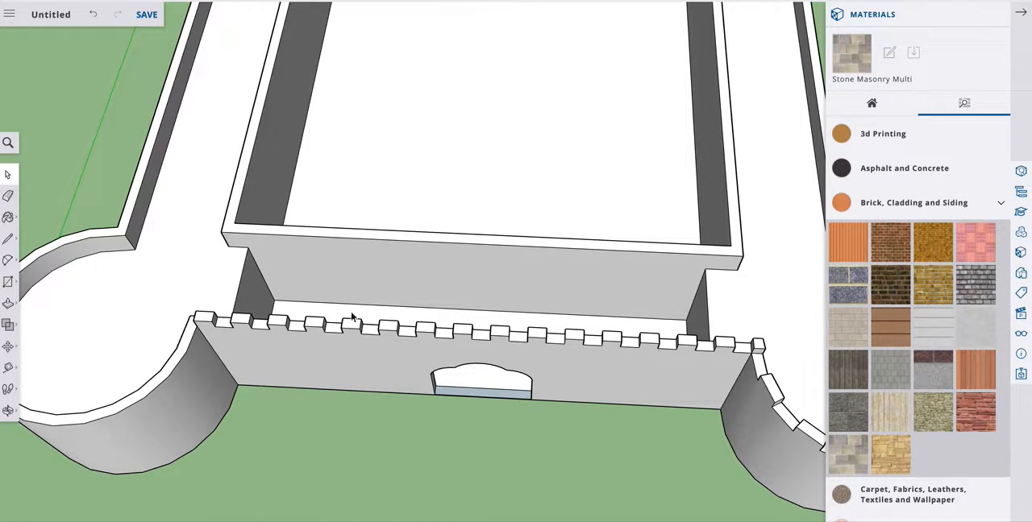
left_click(300, 351)
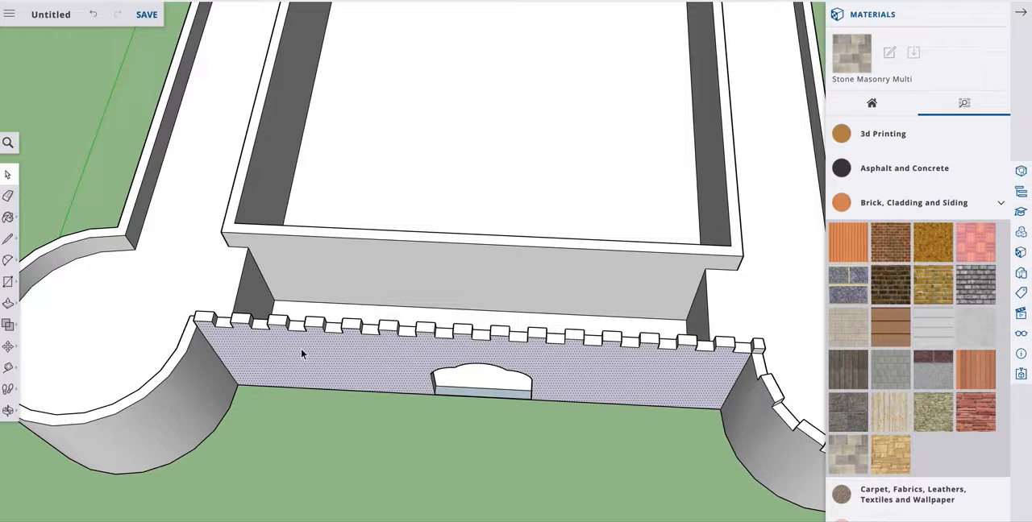
right_click(301, 348)
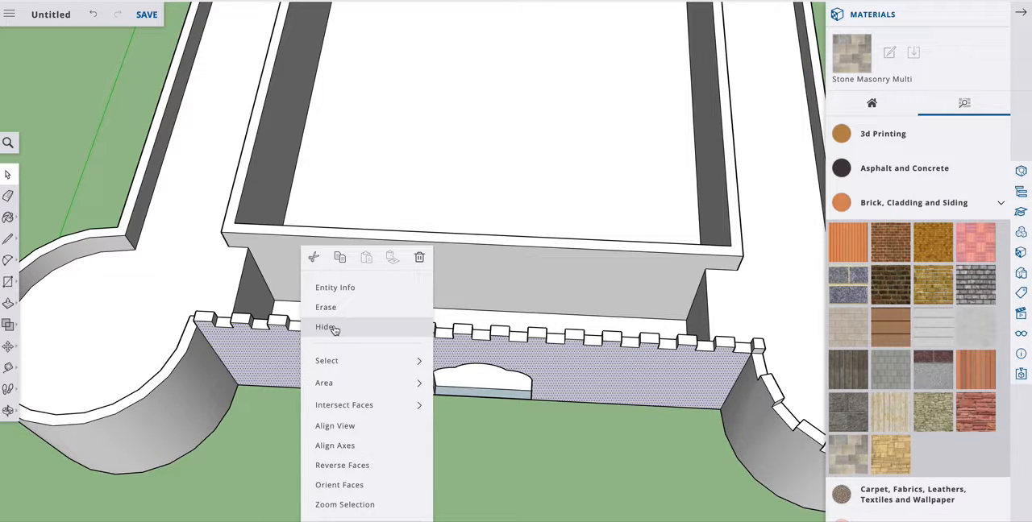
left_click(334, 330)
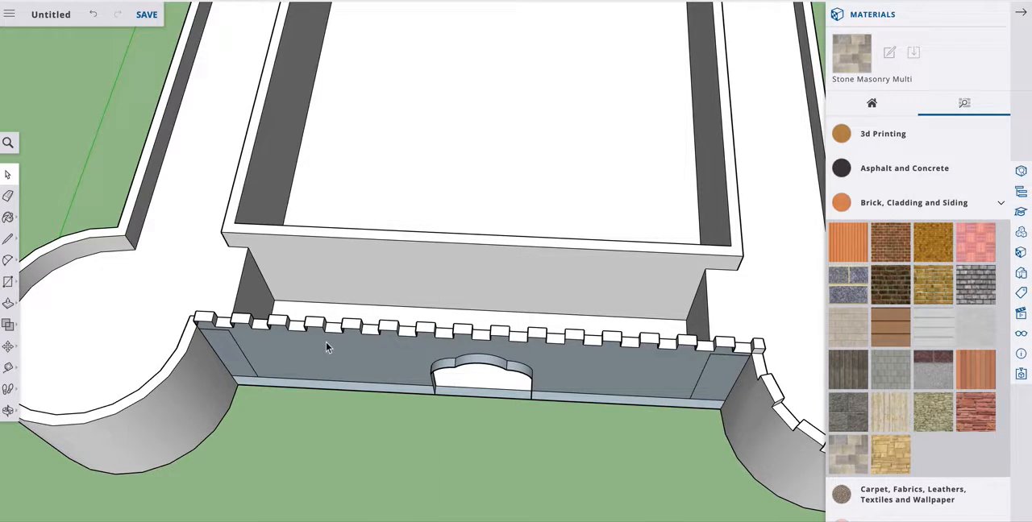
right_click(321, 350)
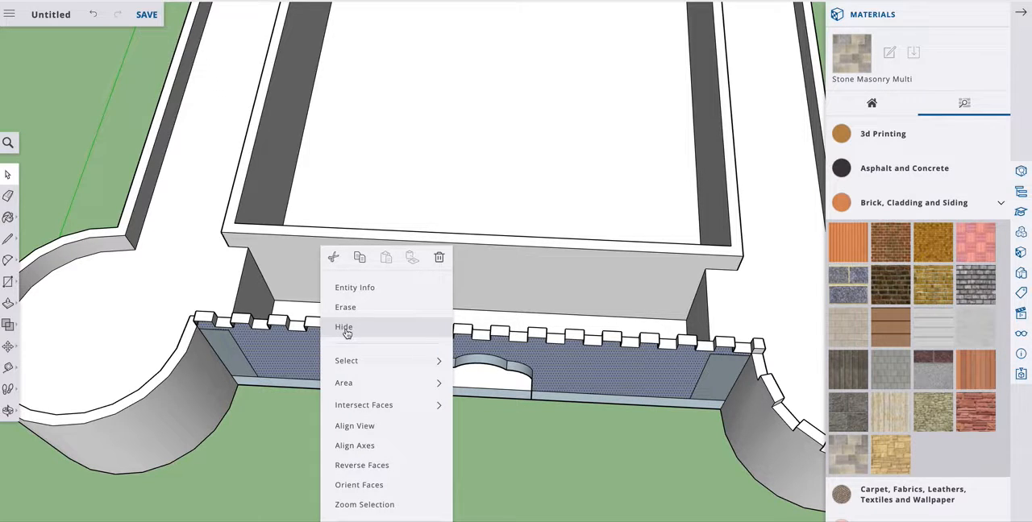
left_click(346, 332)
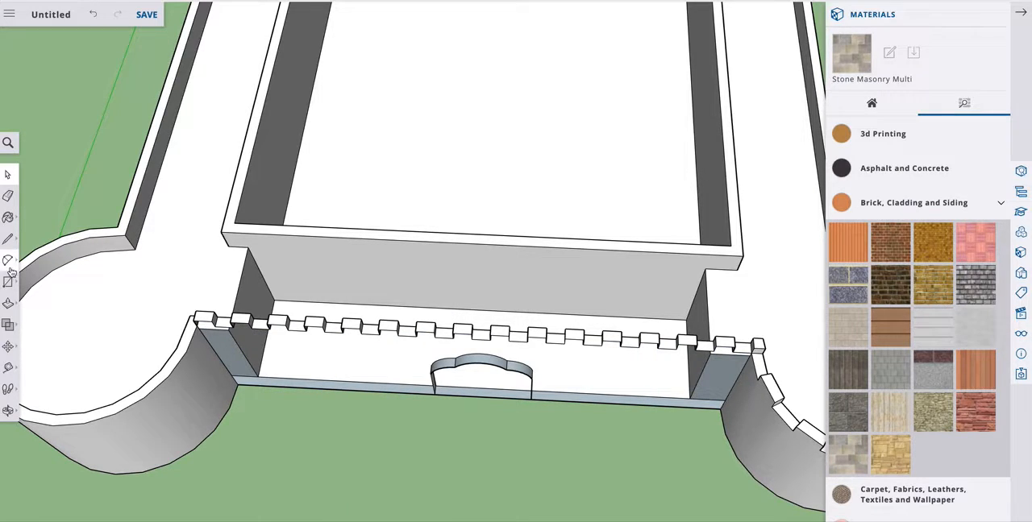
Draw a six-step staircase outline on the wall behind the gateway, descending from the left walkway's edge to the passage floor.
left_click(6, 411)
left_click_drag(295, 435, 293, 307)
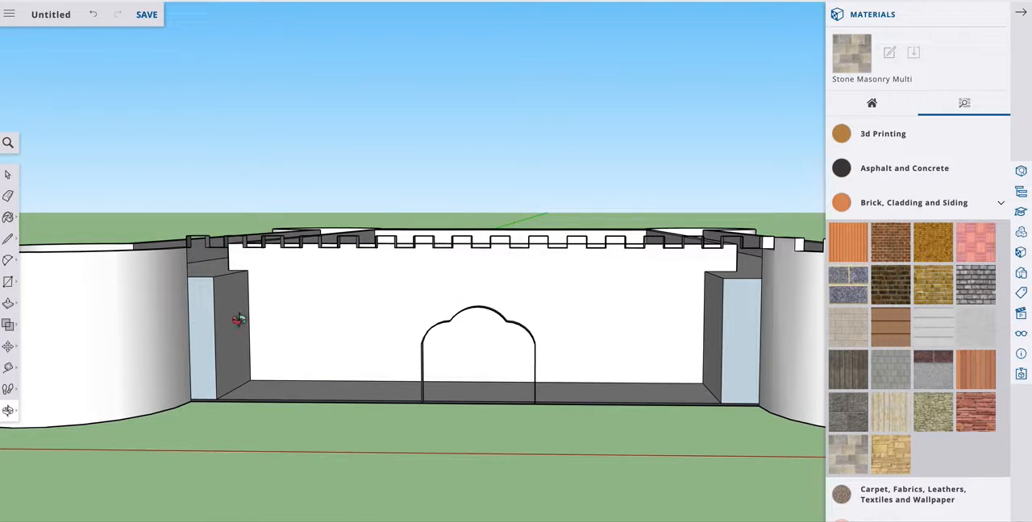
left_click(9, 239)
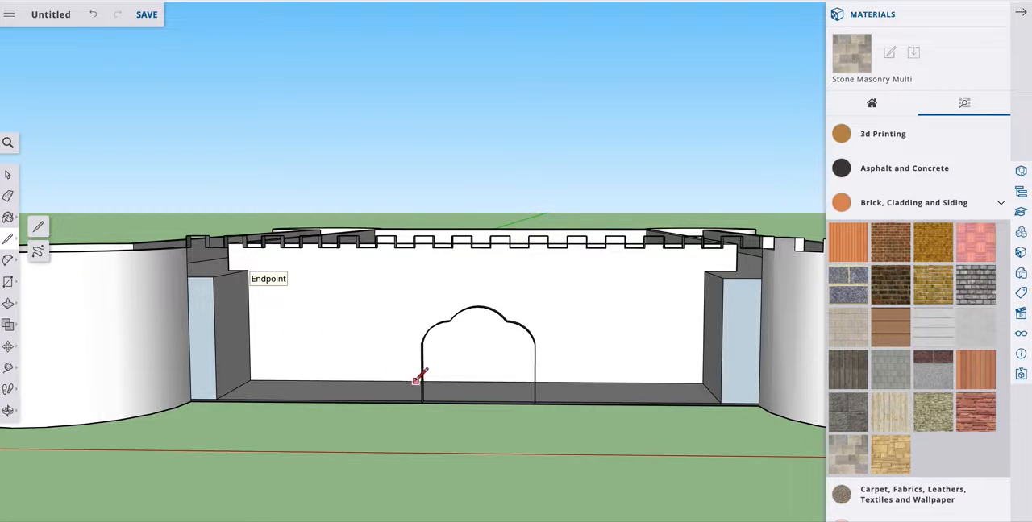
left_click(268, 270)
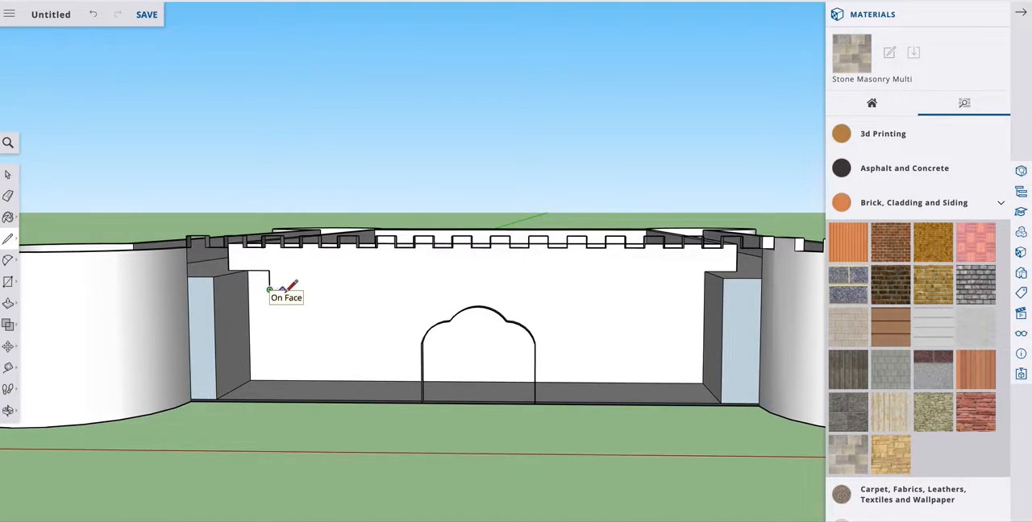
left_click(292, 289)
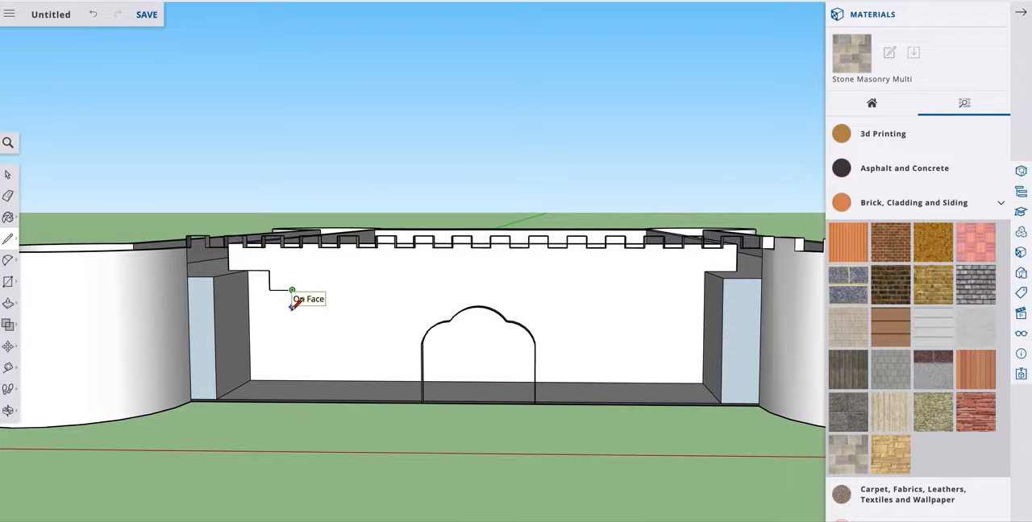
left_click(292, 308)
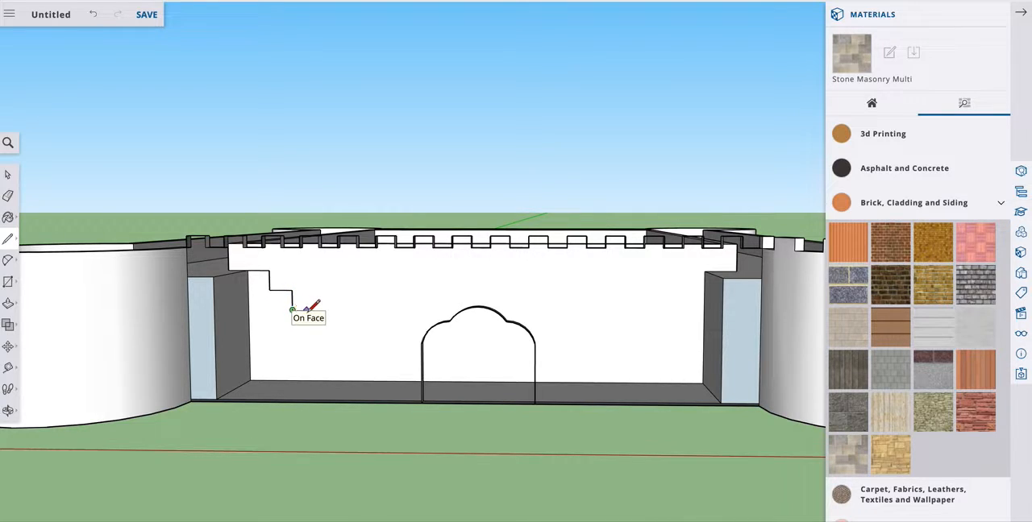
left_click(315, 310)
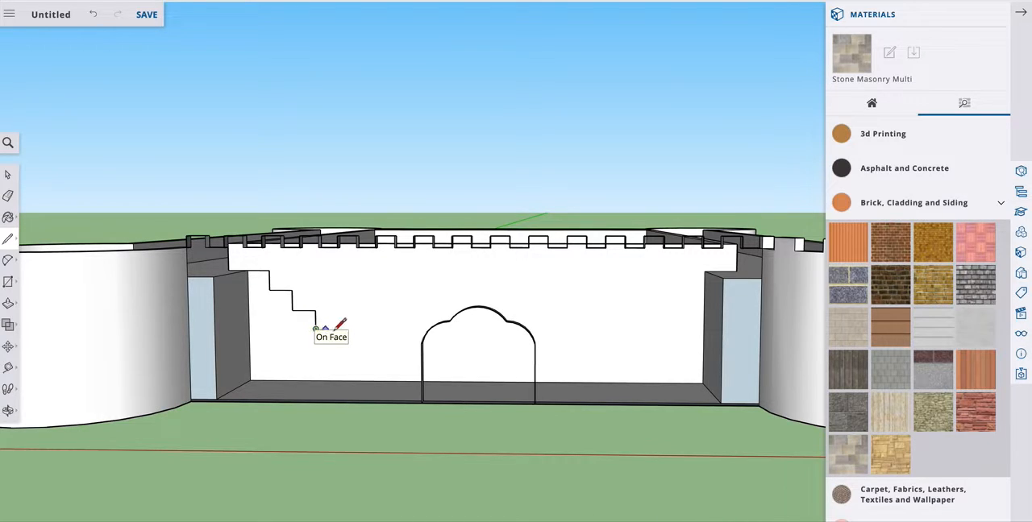
left_click(315, 329)
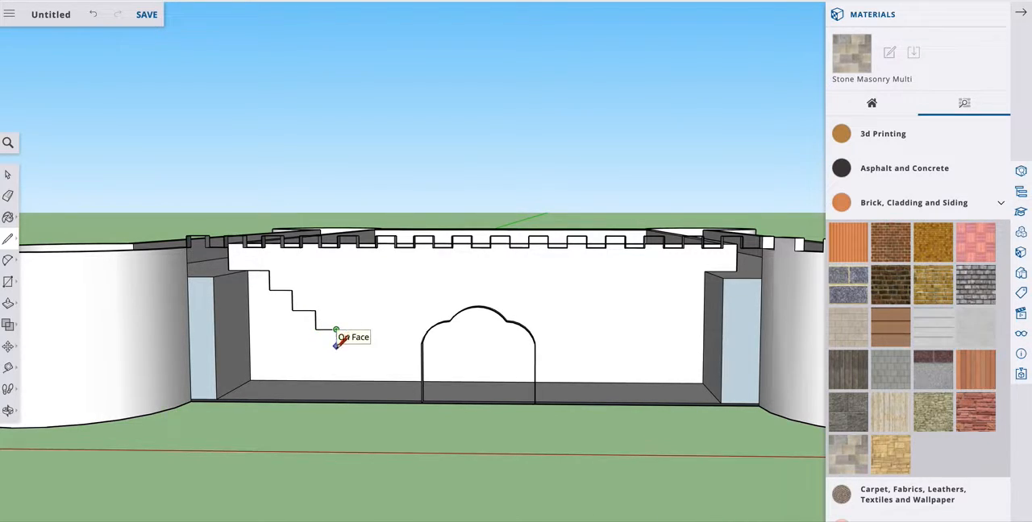
left_click(336, 348)
left_click(358, 349)
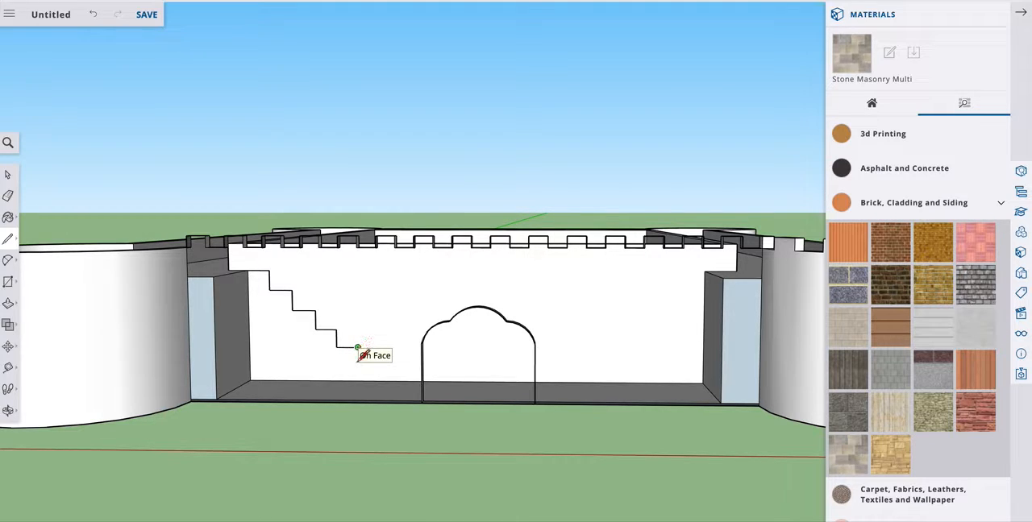
left_click(358, 360)
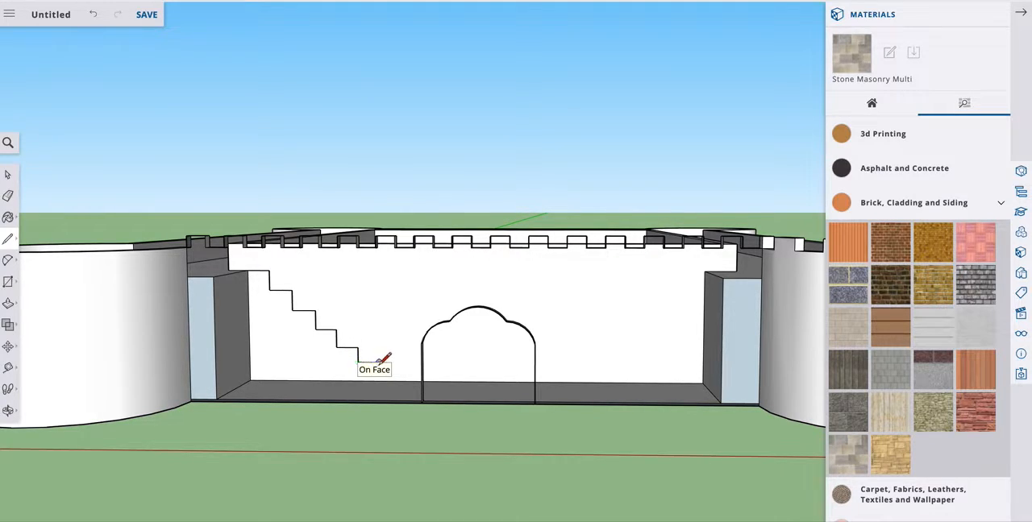
left_click(379, 362)
left_click(379, 380)
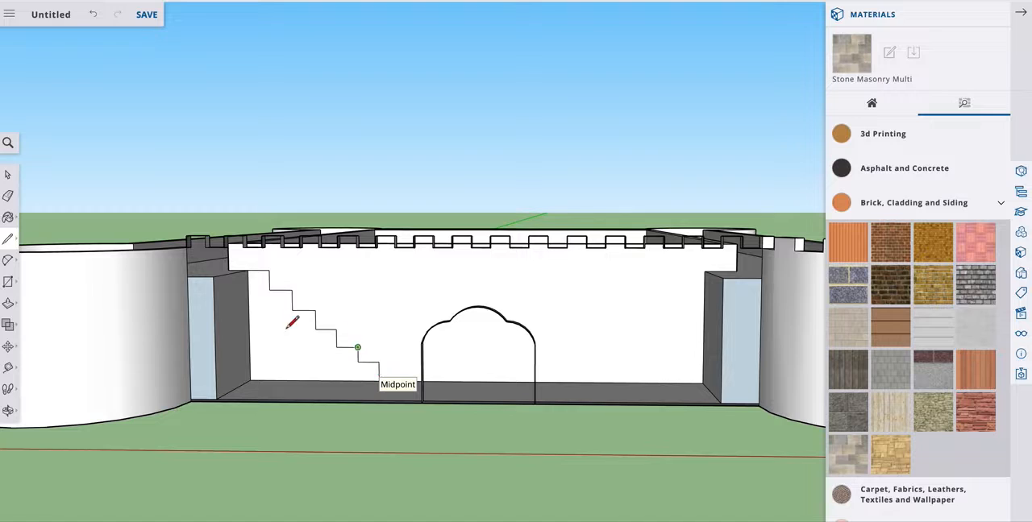
Extrude the staircase outline forward across the passage to the front edge of the left block with Push/Pull.
left_click(9, 176)
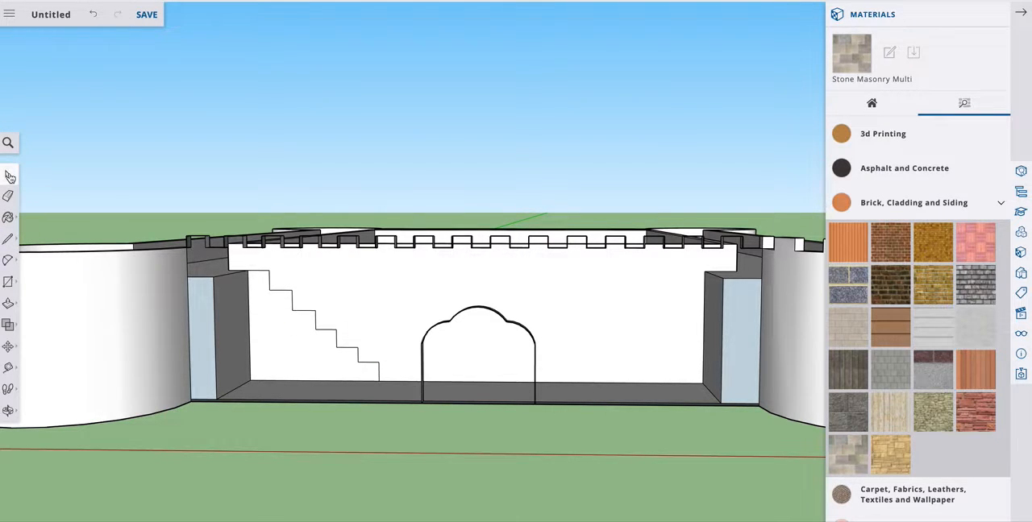
left_click(8, 303)
left_click_drag(292, 350, 237, 362)
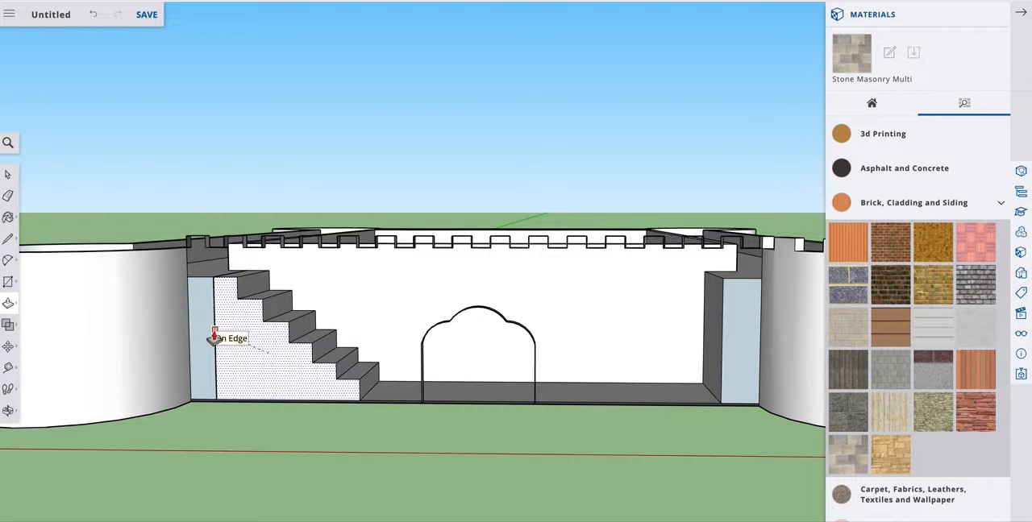
left_click(214, 338)
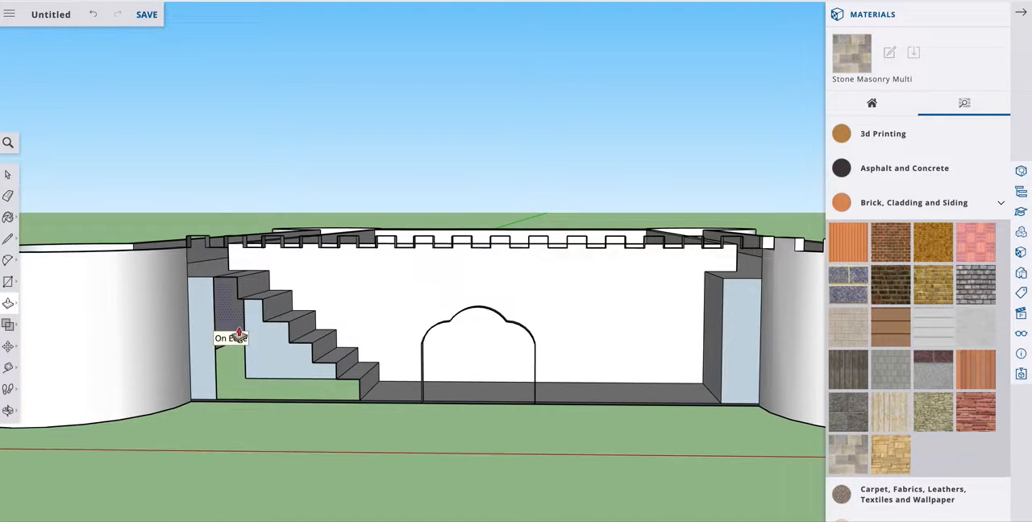
left_click(7, 325)
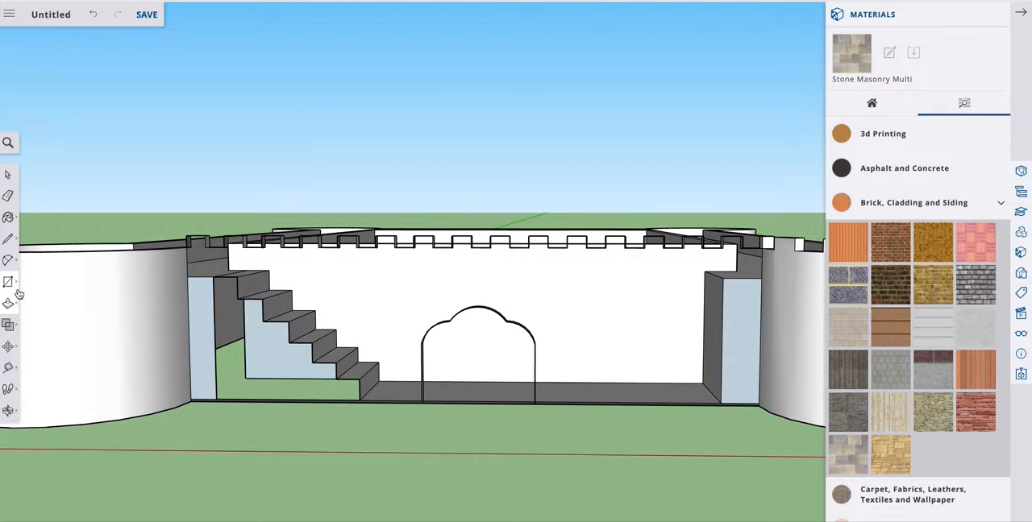
Unhide all hidden geometry to bring back the castle's front wall faces.
left_click(8, 175)
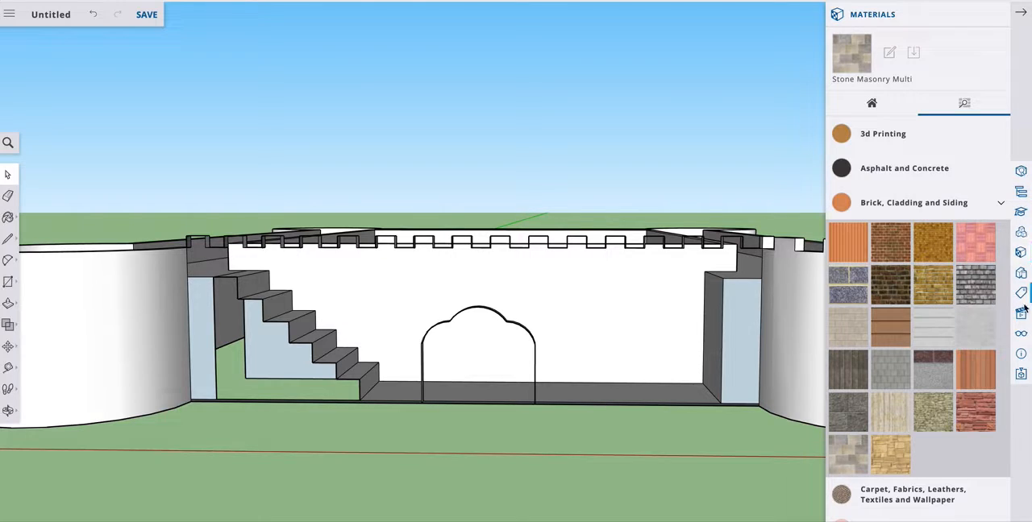
left_click(1021, 338)
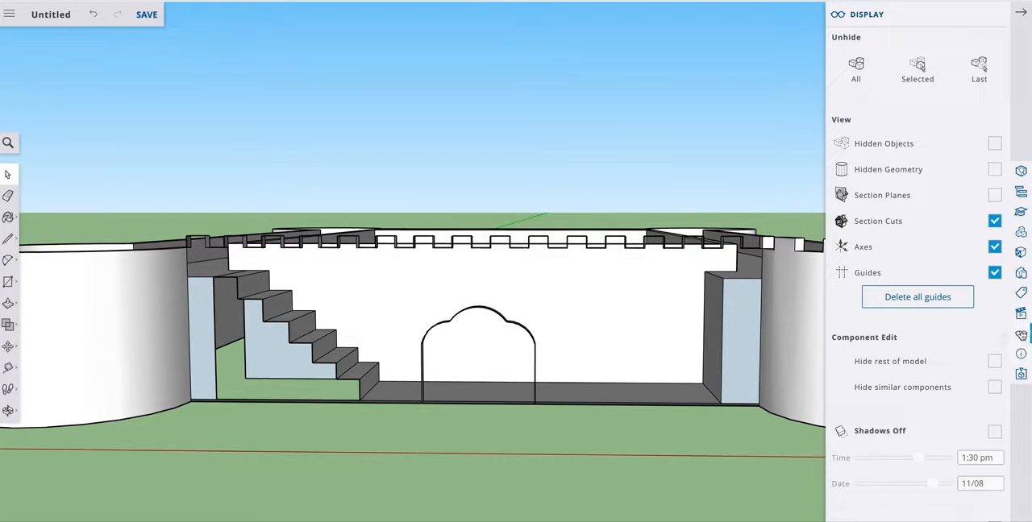
left_click(856, 66)
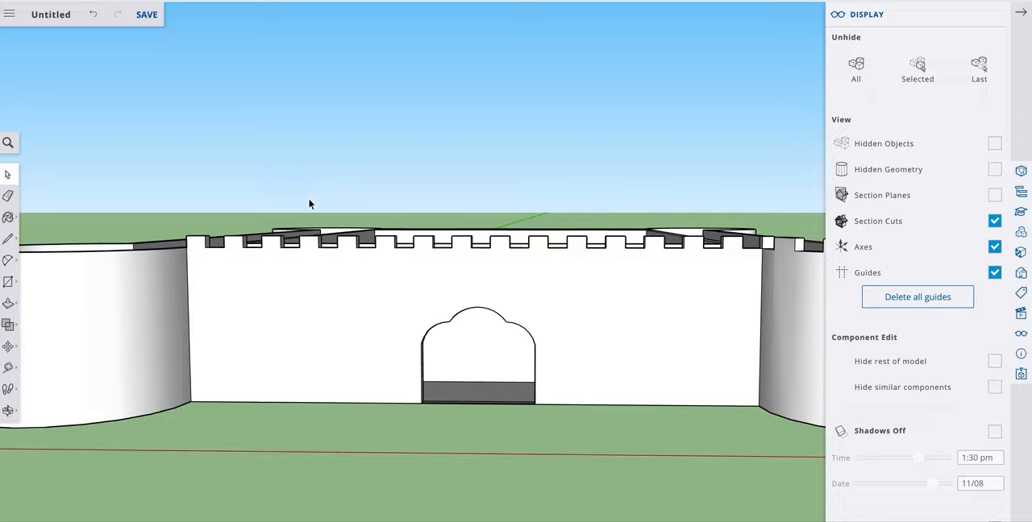
Browse the material library's colour, stone and other categories for a suitable castle wall finish.
left_click(8, 411)
left_click_drag(368, 362, 600, 312)
left_click_drag(433, 321, 550, 219)
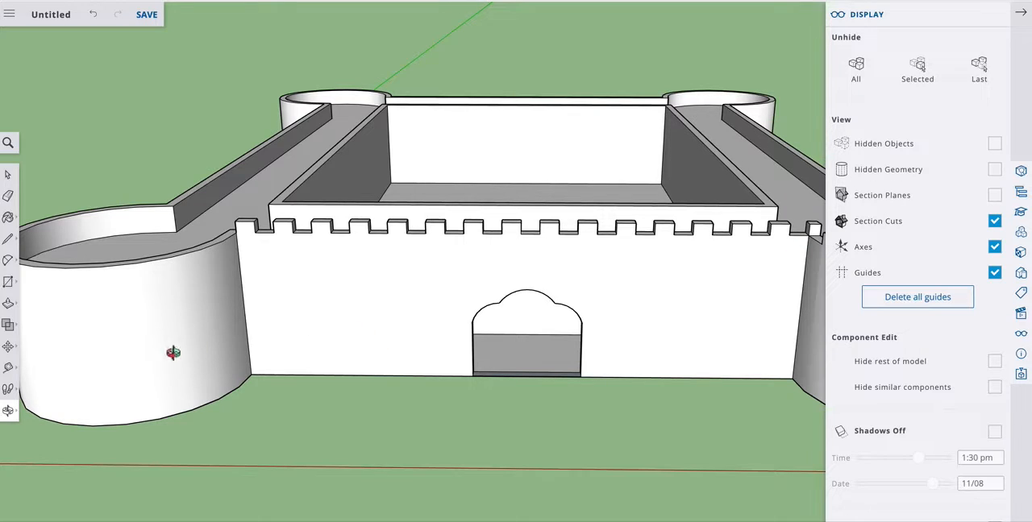
left_click(9, 219)
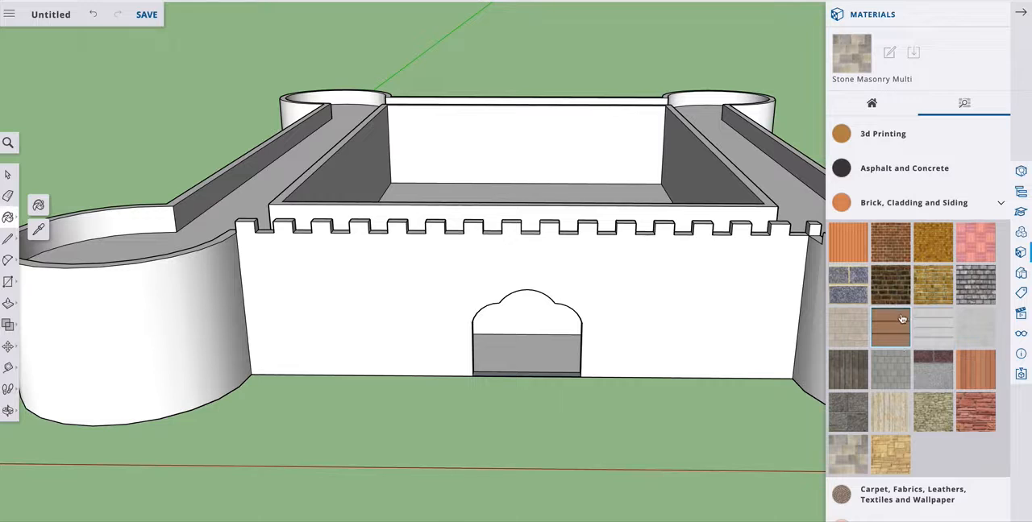
scroll(901, 319, "down", 4)
scroll(901, 319, "up", 2)
scroll(901, 318, "down", 3)
left_click(867, 291)
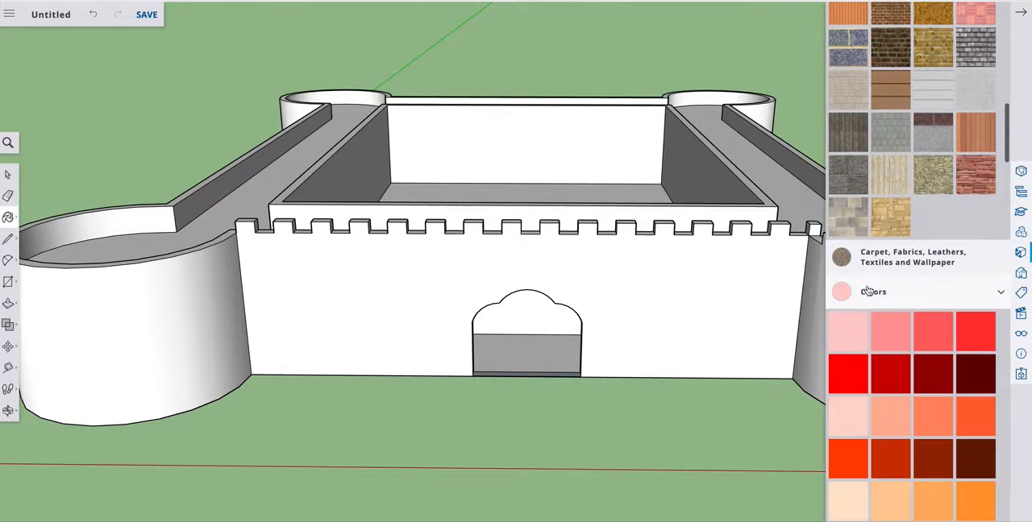
scroll(916, 355, "down", 6)
scroll(916, 350, "up", 15)
scroll(916, 349, "down", 2)
scroll(916, 350, "down", 3)
left_click(871, 210)
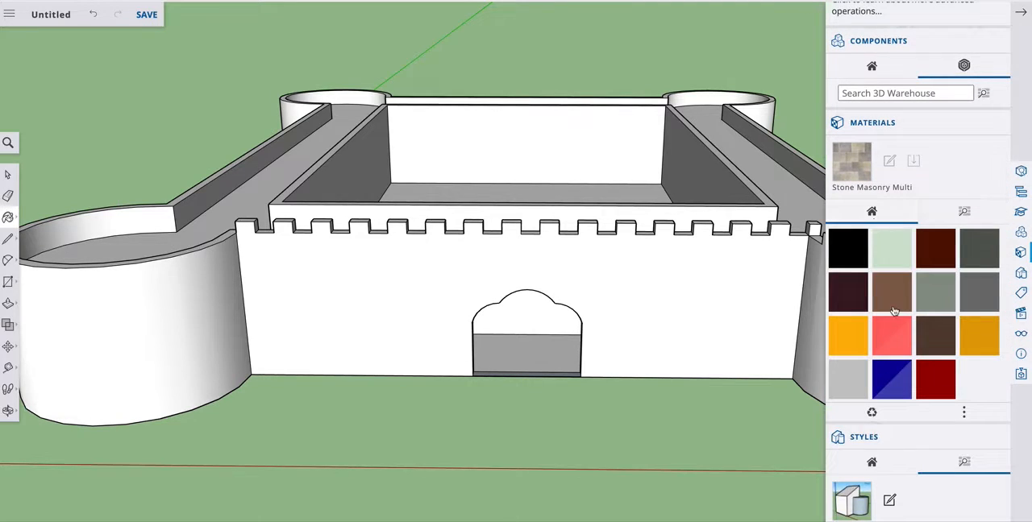
left_click(965, 214)
scroll(979, 201, "down", 4)
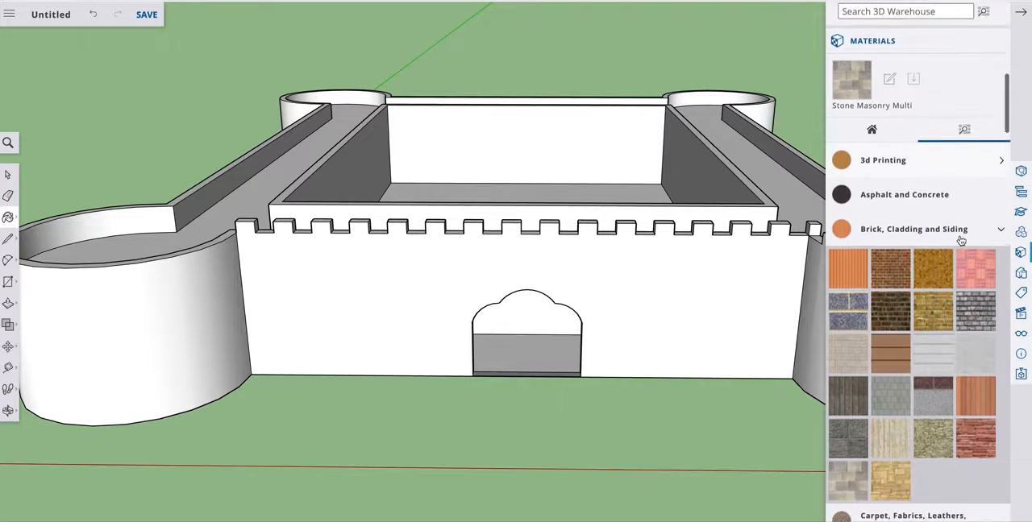
left_click(998, 129)
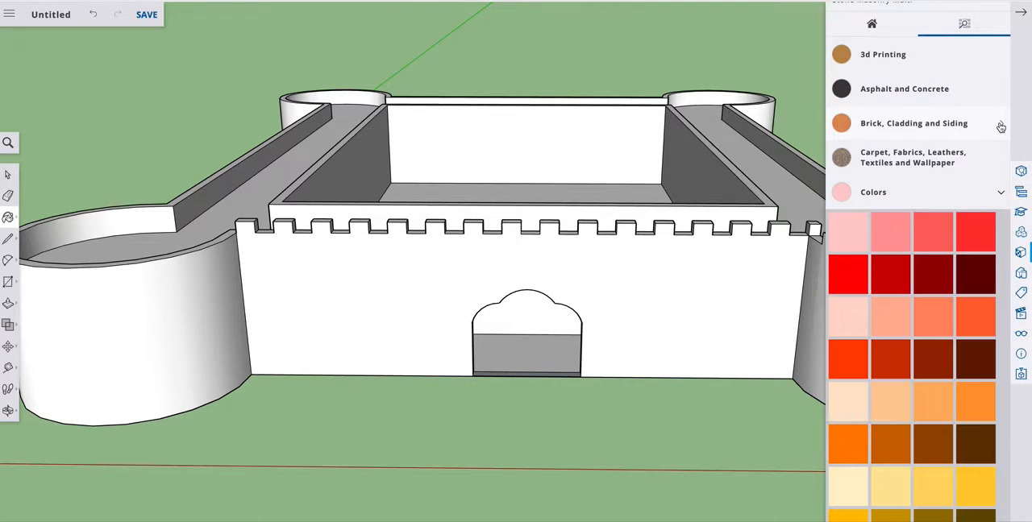
left_click(999, 194)
scroll(936, 275, "down", 4)
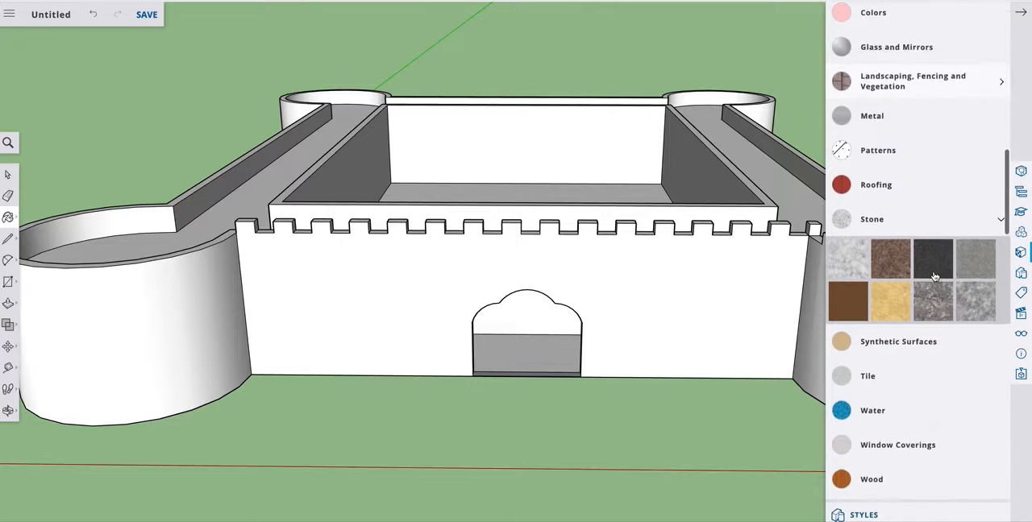
left_click(998, 131)
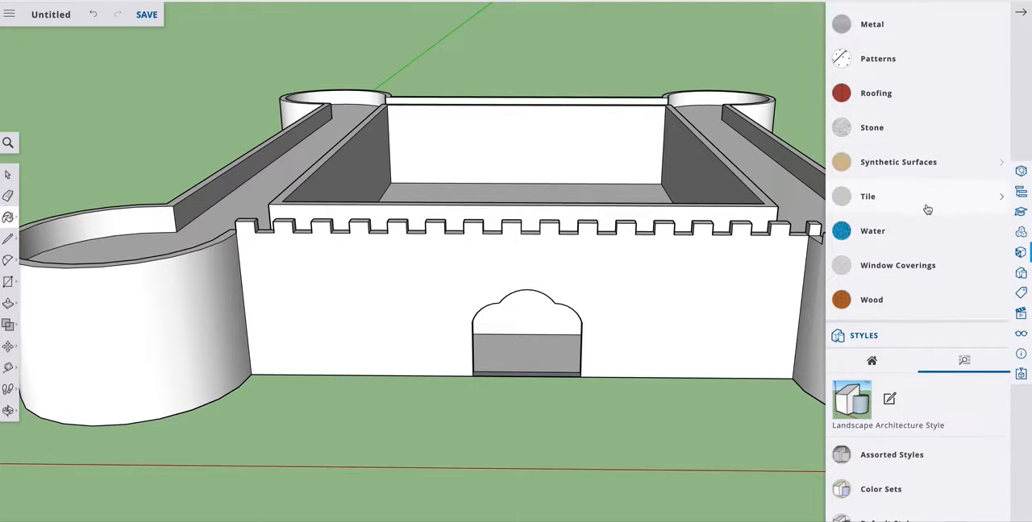
scroll(924, 218, "up", 2)
scroll(925, 229, "up", 1)
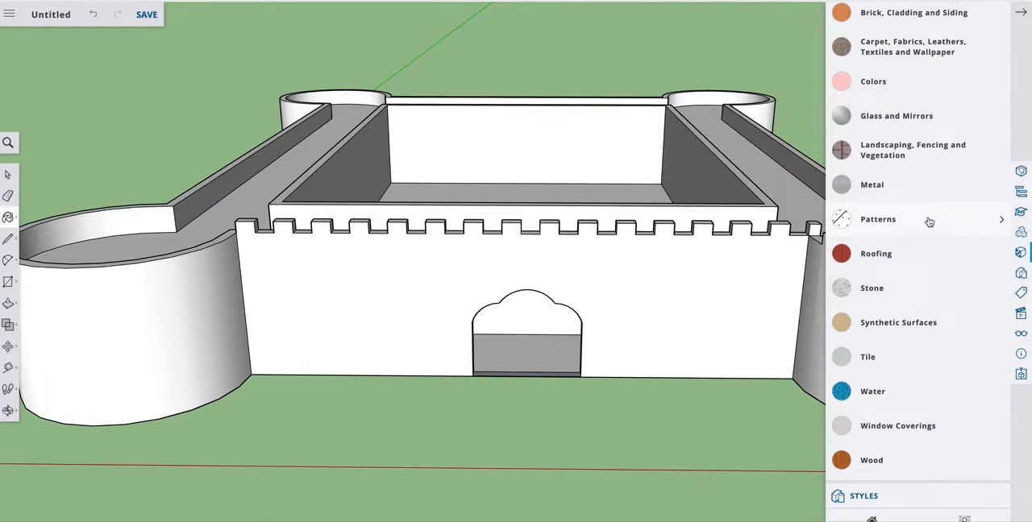
scroll(927, 221, "up", 1)
scroll(859, 224, "up", 2)
scroll(862, 219, "up", 1)
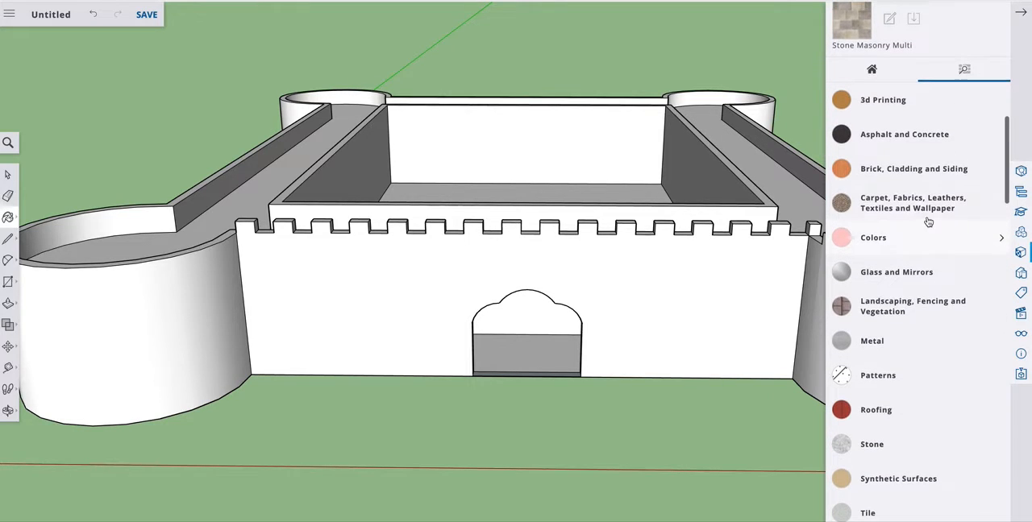
Paint the front wall's outer face and the left front tower with Stone Masonry Multi from Brick, Cladding and Siding.
left_click(1000, 171)
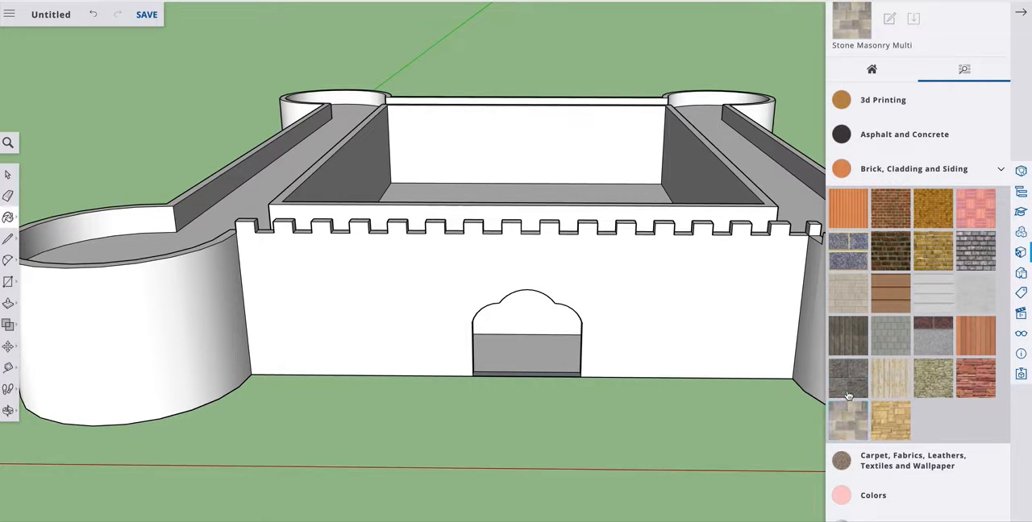
left_click(328, 269)
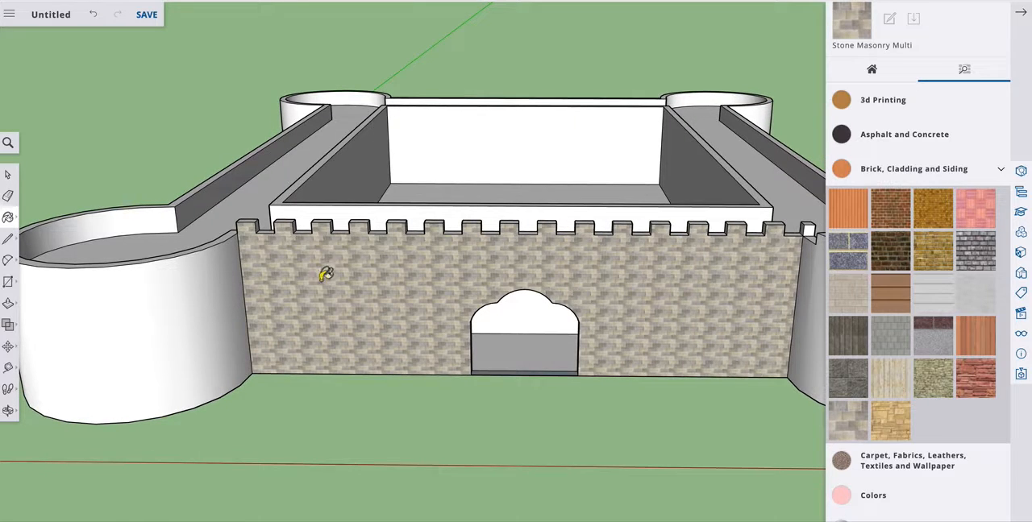
left_click(225, 299)
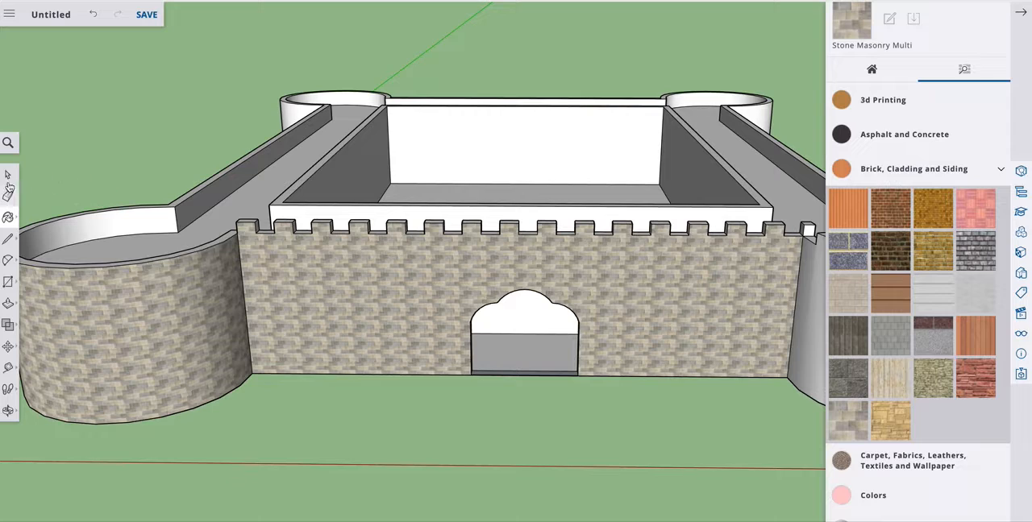
Examine the battlements' side and top faces up close, as well as the whole castle from an angle.
left_click(10, 177)
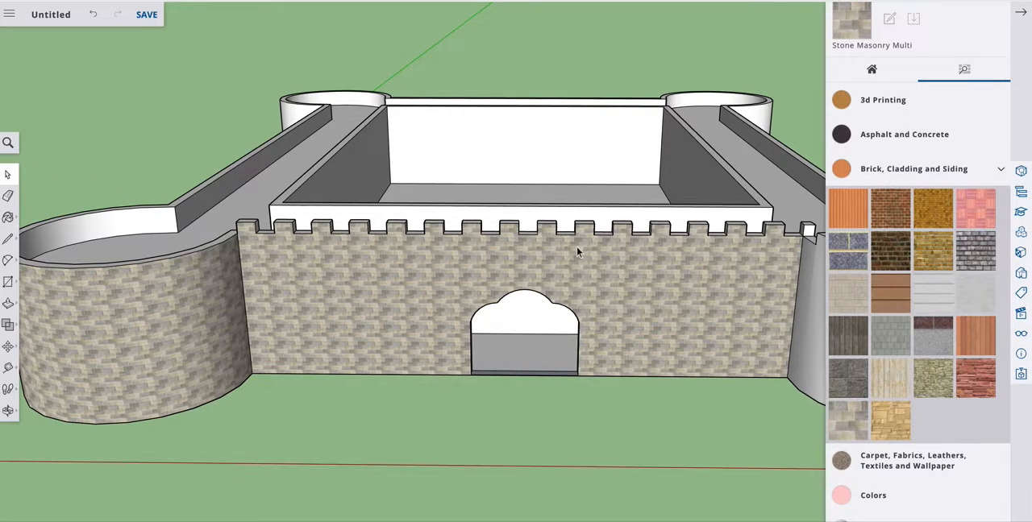
left_click(8, 411)
left_click_drag(293, 299, 186, 299)
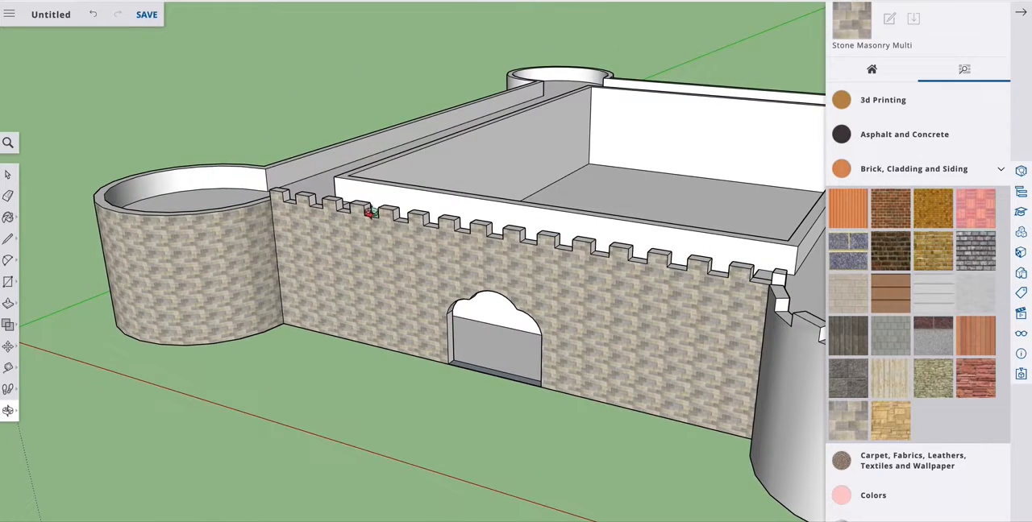
scroll(370, 213, "down", 1)
scroll(370, 213, "up", 2)
scroll(370, 213, "up", 8)
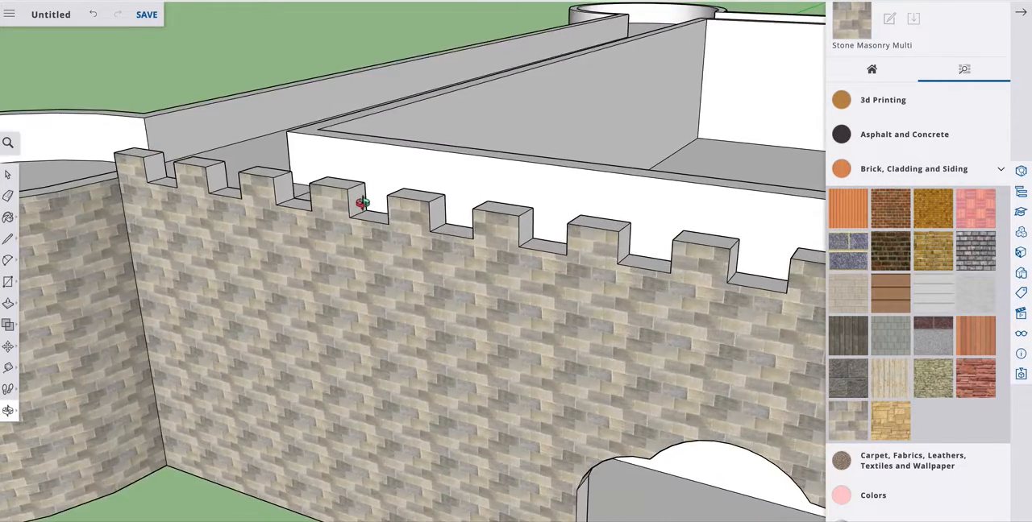
scroll(328, 218, "down", 10)
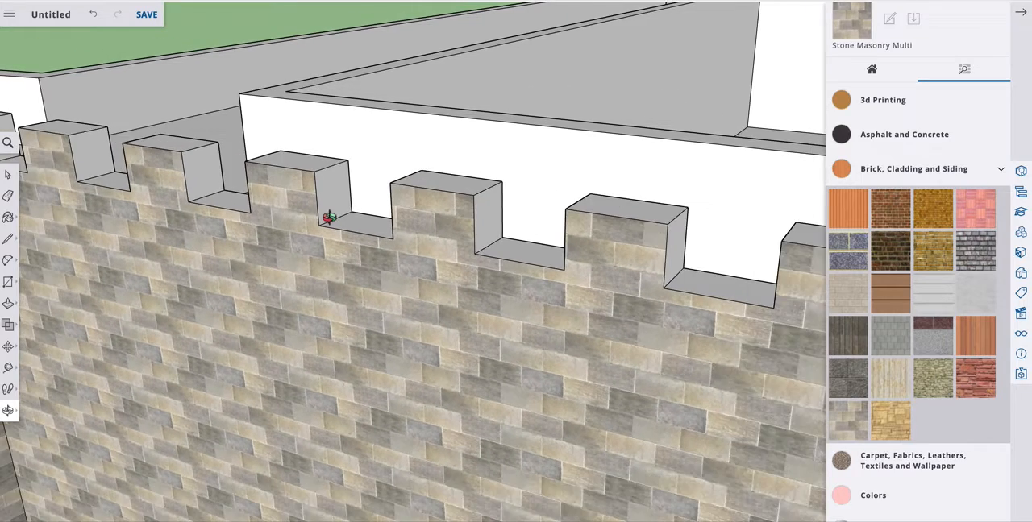
scroll(328, 218, "down", 4)
scroll(93, 208, "up", 4)
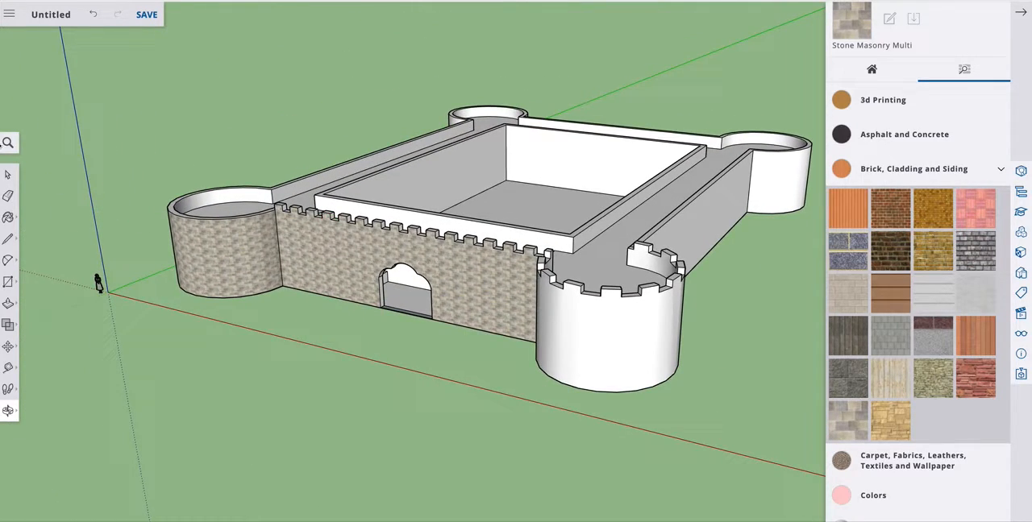
Select all connected castle geometry and paint every face with Stone Masonry Multi at once.
left_click(8, 177)
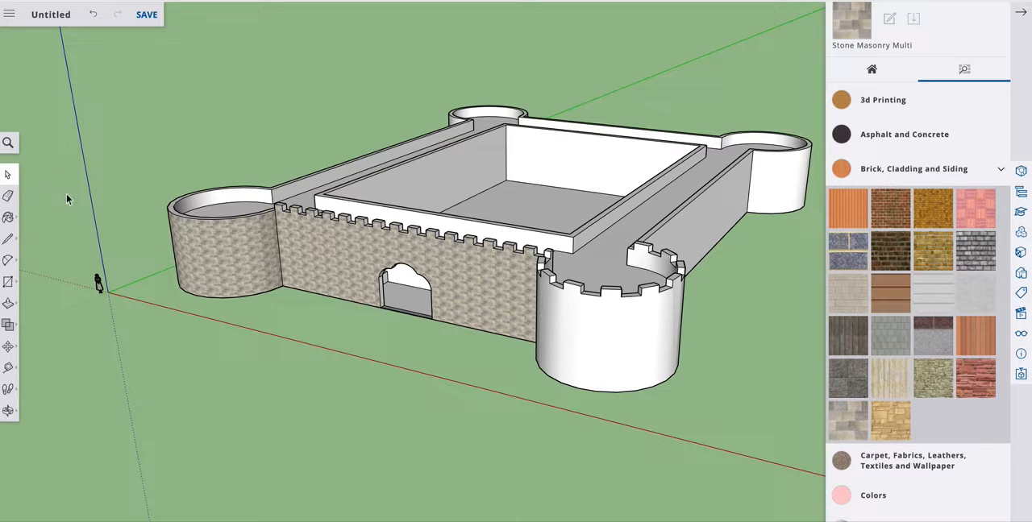
left_click(440, 180)
double_click(435, 175)
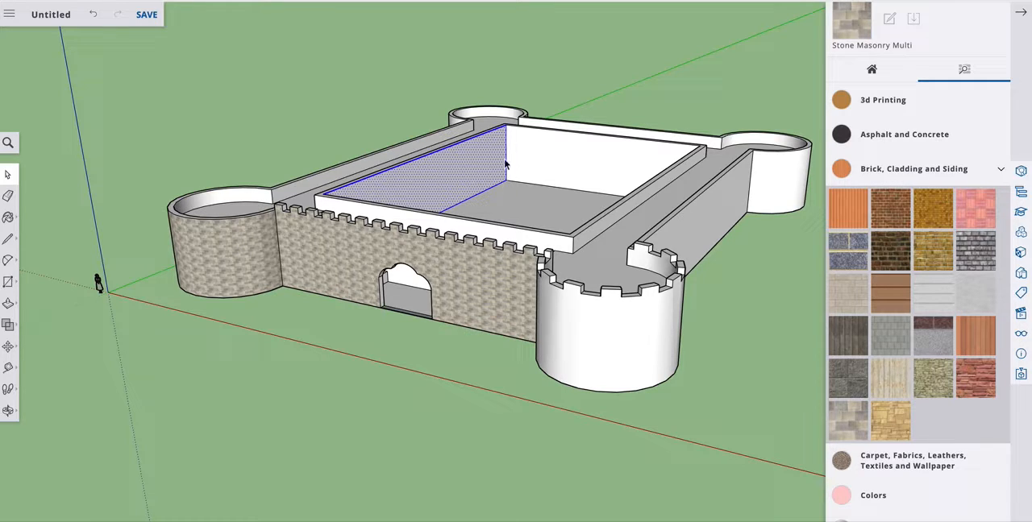
triple_click(452, 192)
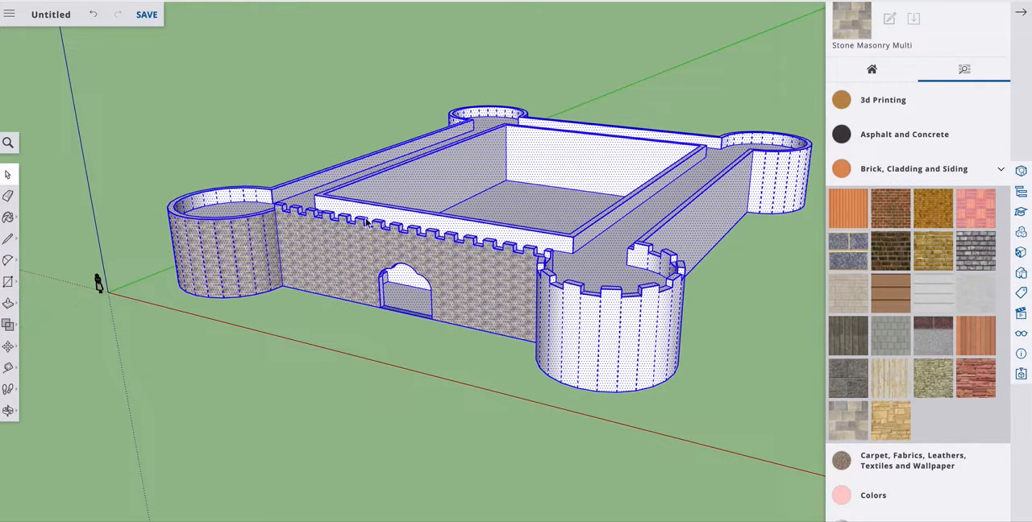
left_click(8, 217)
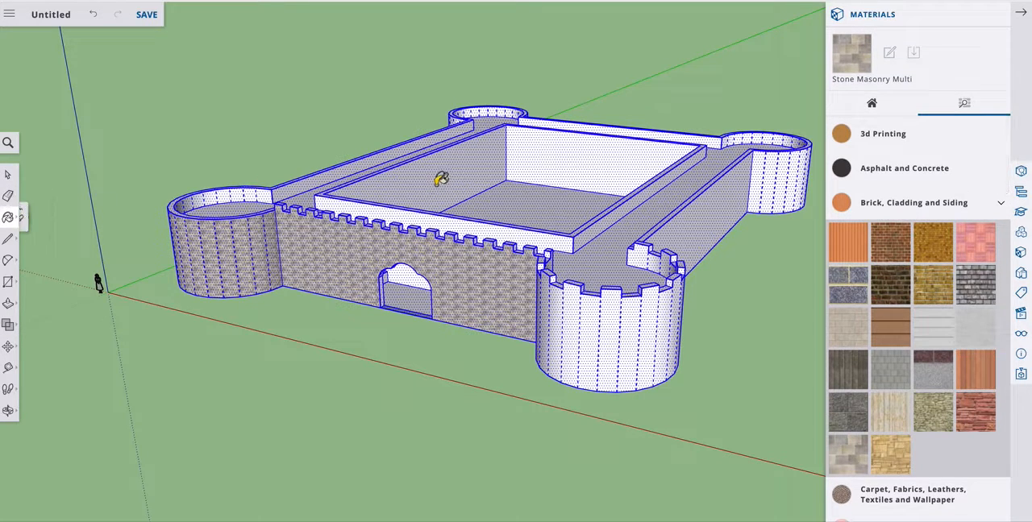
left_click(441, 179)
left_click(6, 178)
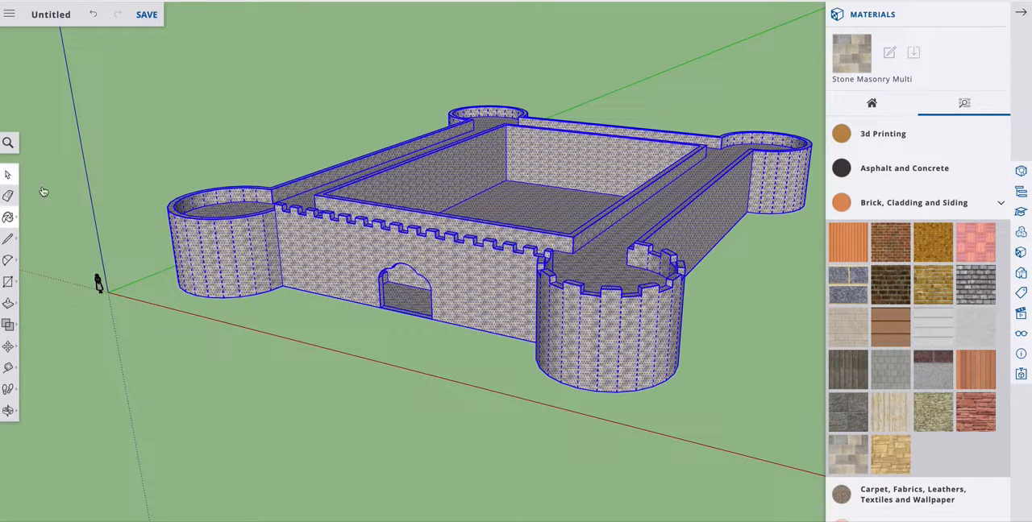
scroll(383, 271, "down", 3)
scroll(384, 271, "up", 4)
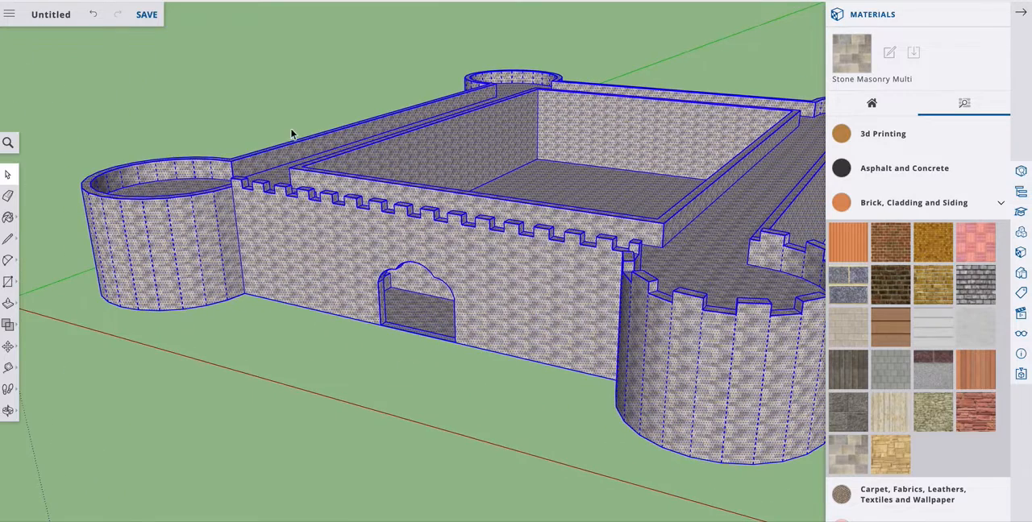
left_click(269, 93)
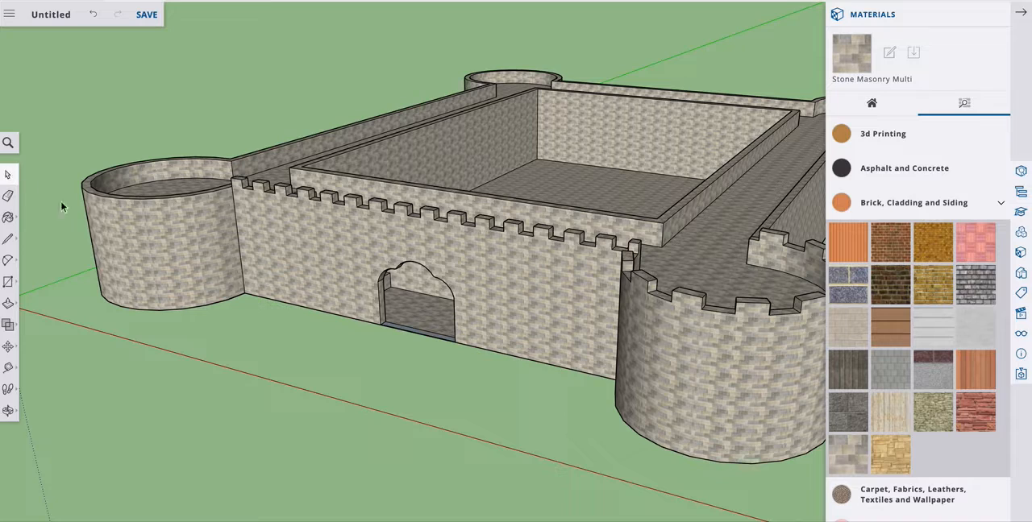
right_click(303, 247)
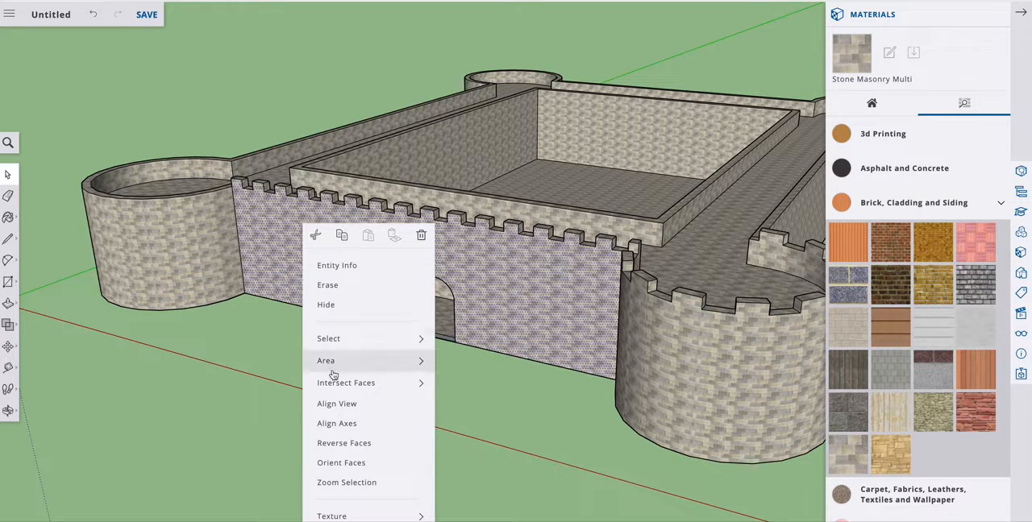
mouse_move(346, 514)
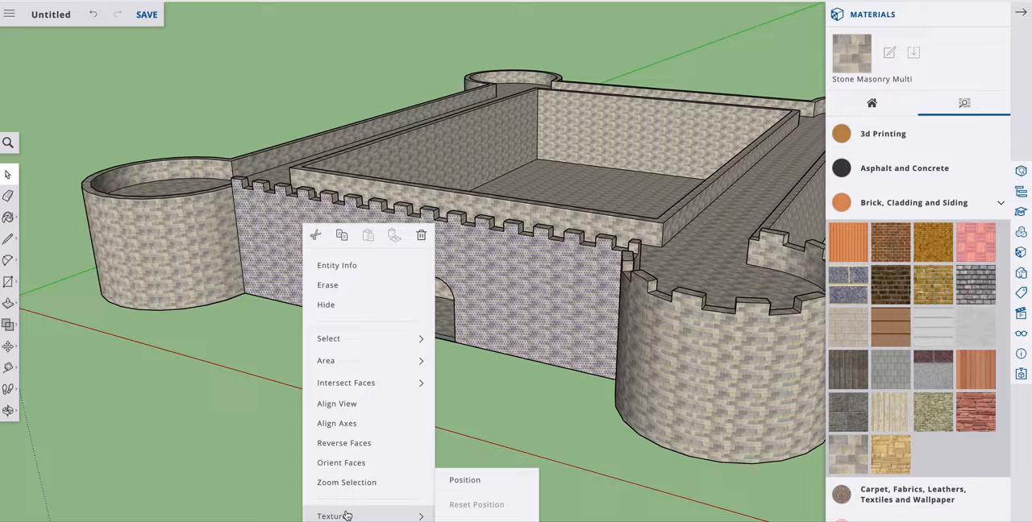
left_click(549, 128)
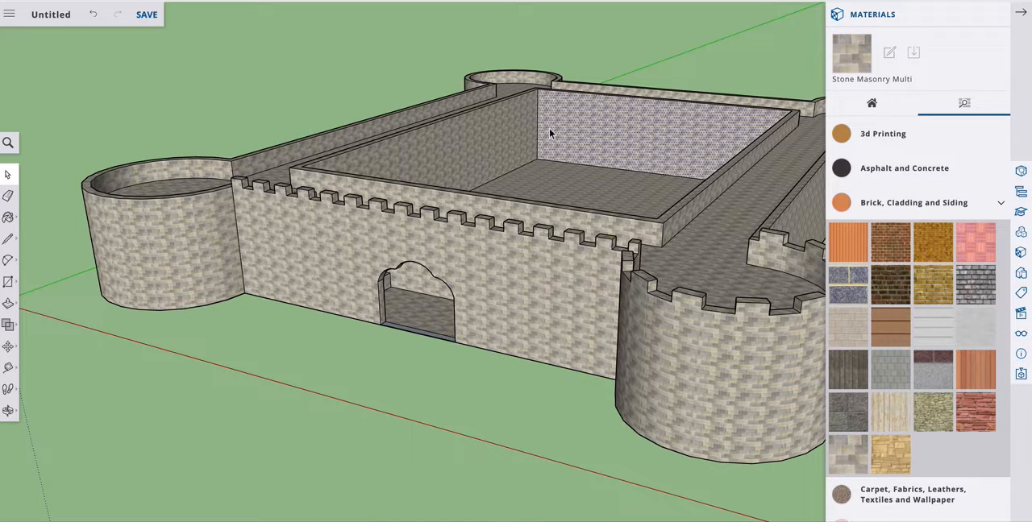
right_click(499, 119)
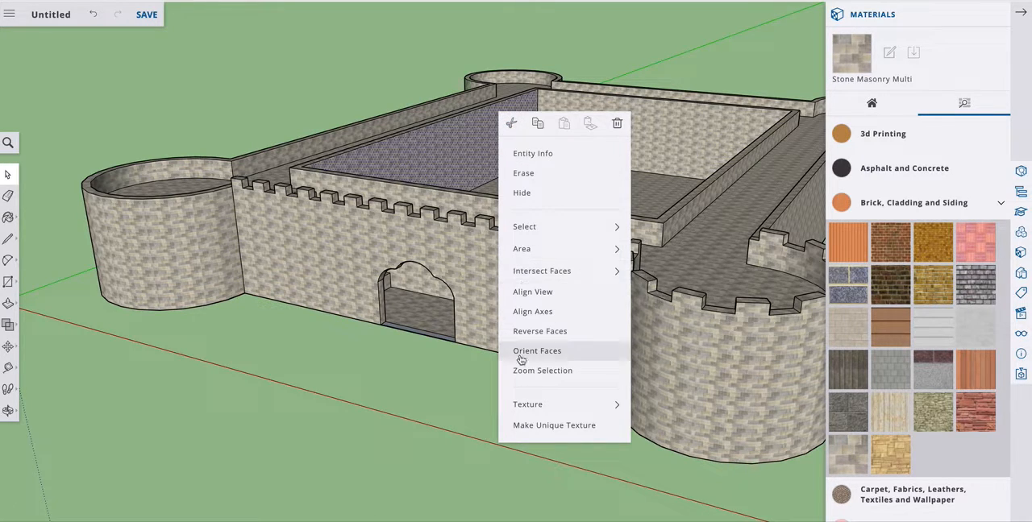
mouse_move(523, 407)
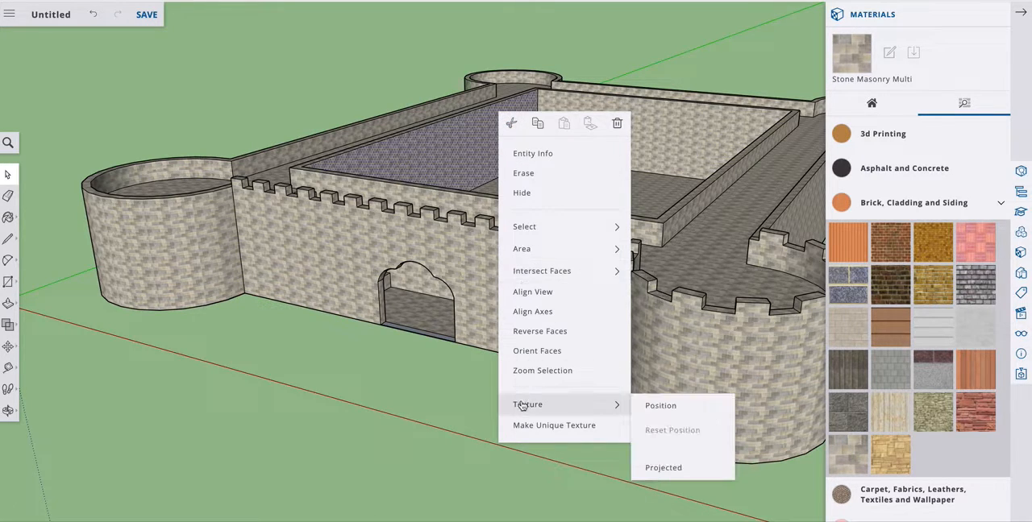
left_click(653, 407)
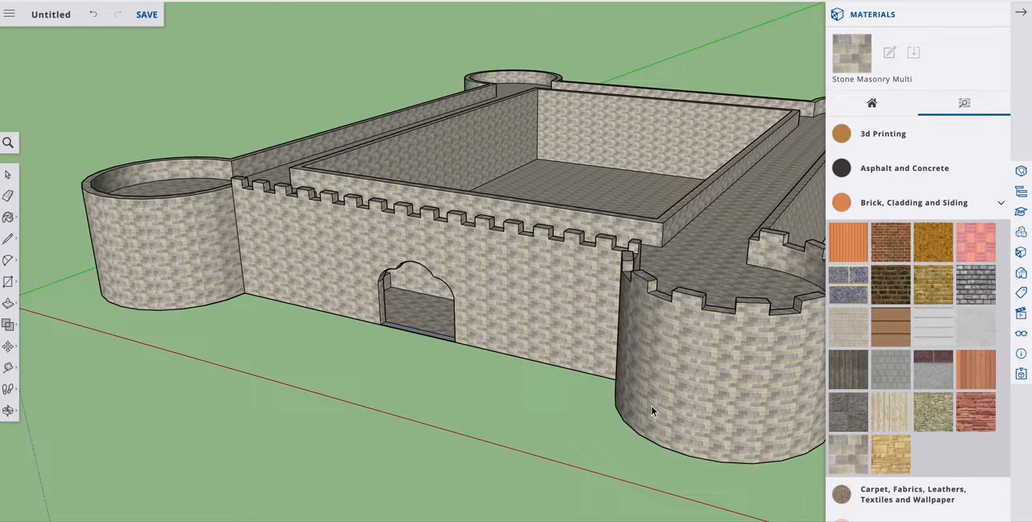
scroll(476, 153, "down", 1)
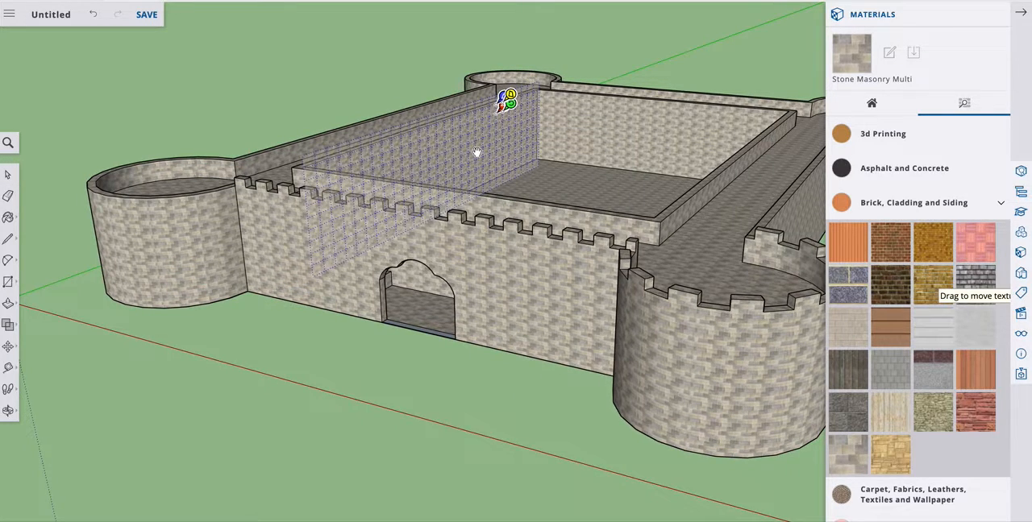
key("Return")
left_click(507, 264)
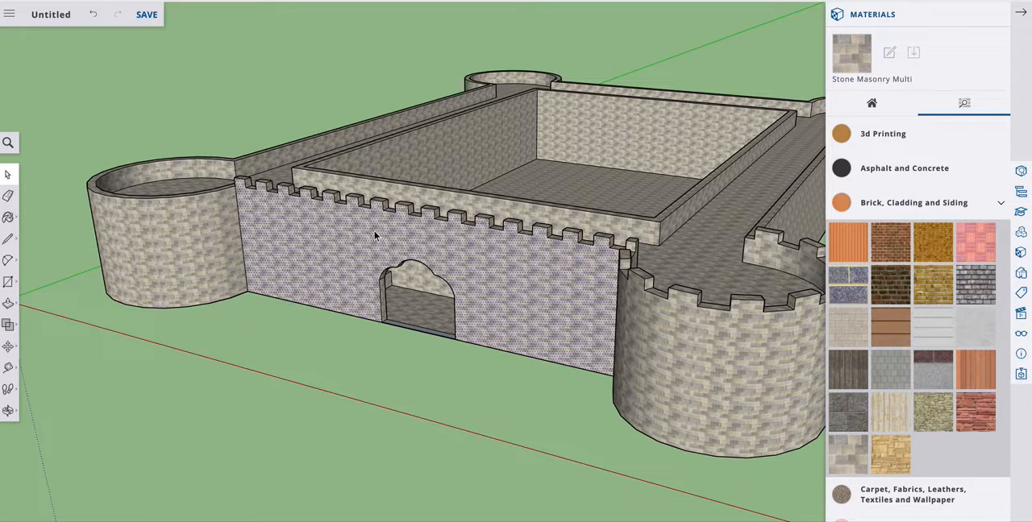
Reposition the Stone Masonry Multi texture on the front wall's outer face, shifting it down below the battlements.
left_click(8, 410)
left_click_drag(279, 280, 465, 203)
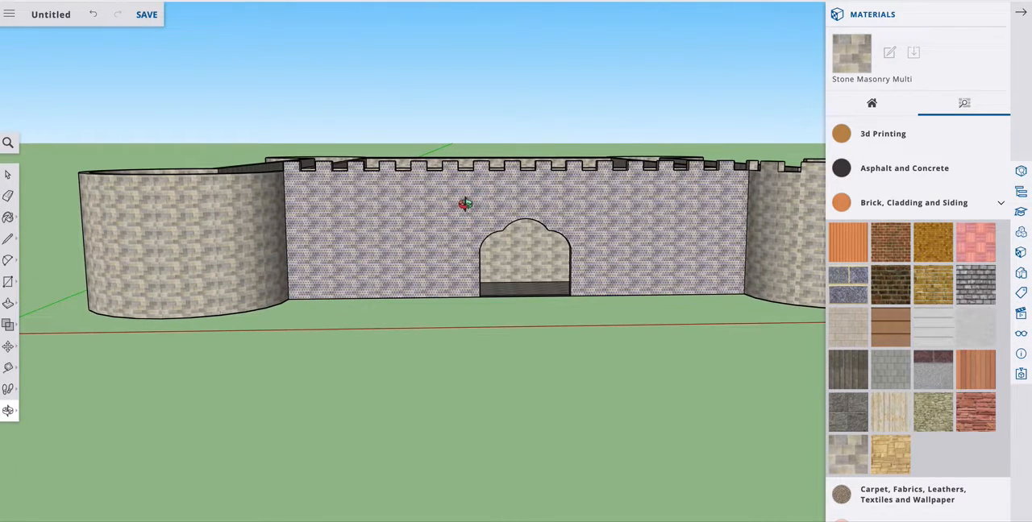
left_click(8, 175)
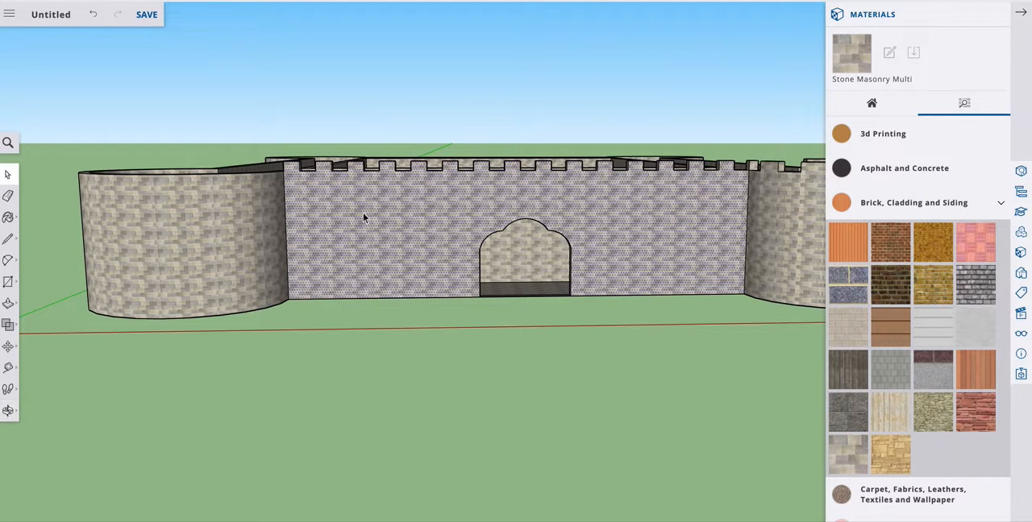
left_click(340, 339)
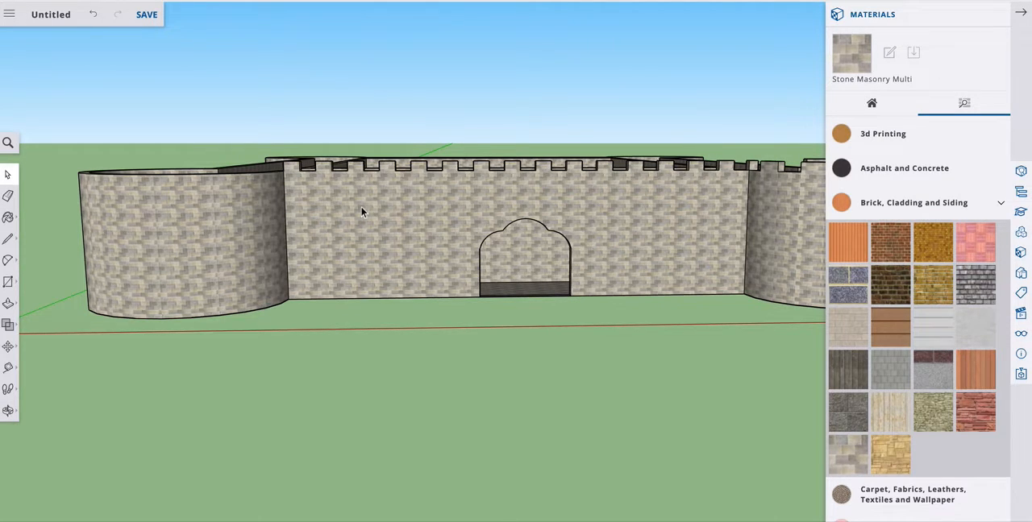
right_click(362, 194)
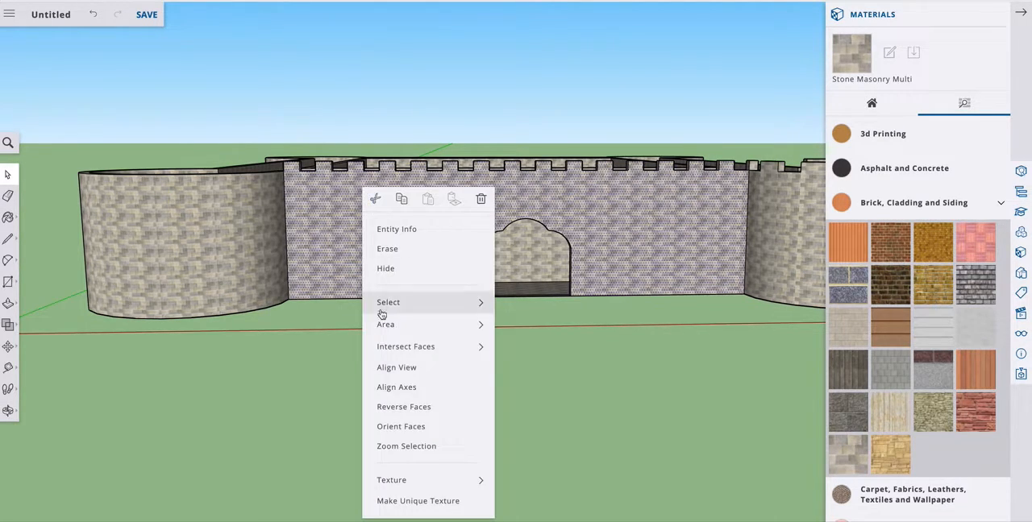
mouse_move(438, 481)
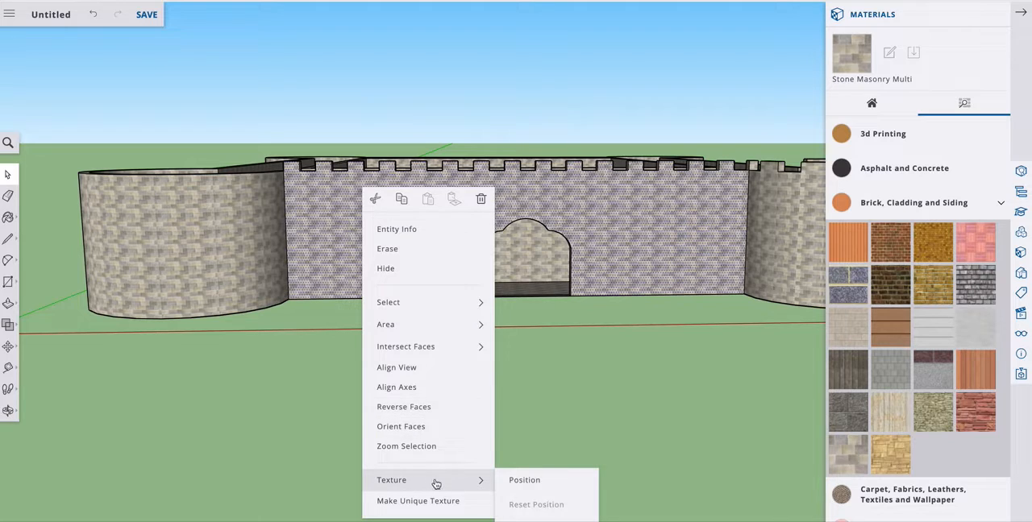
left_click(525, 480)
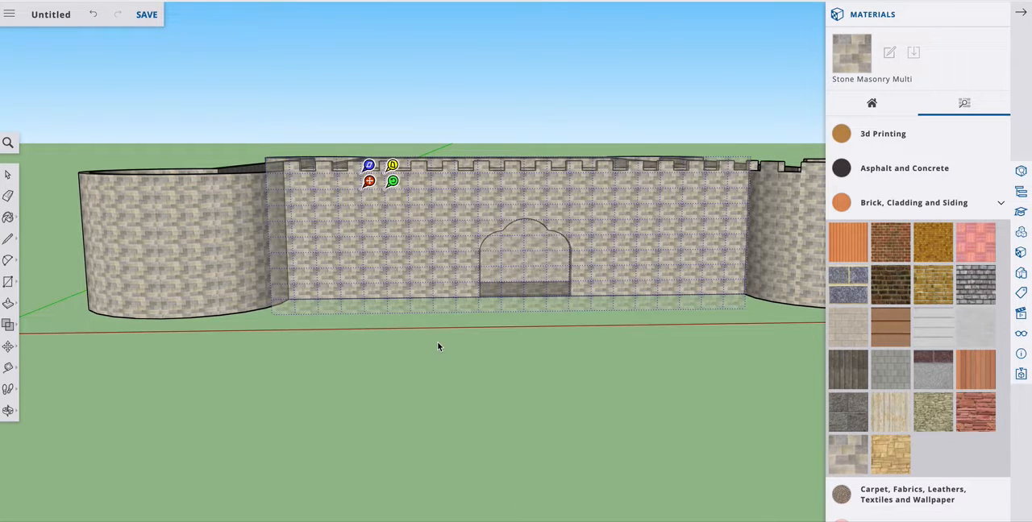
scroll(395, 183, "up", 5)
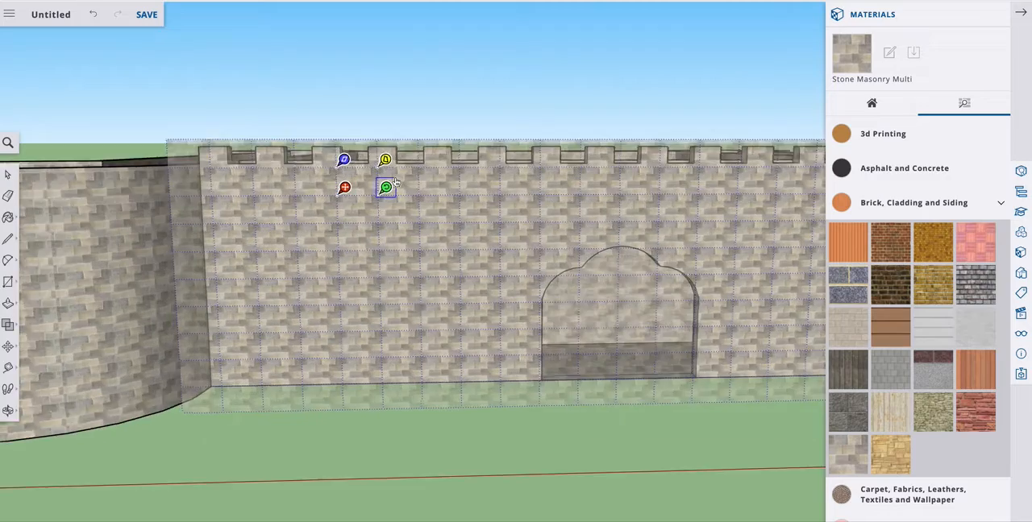
scroll(396, 183, "up", 2)
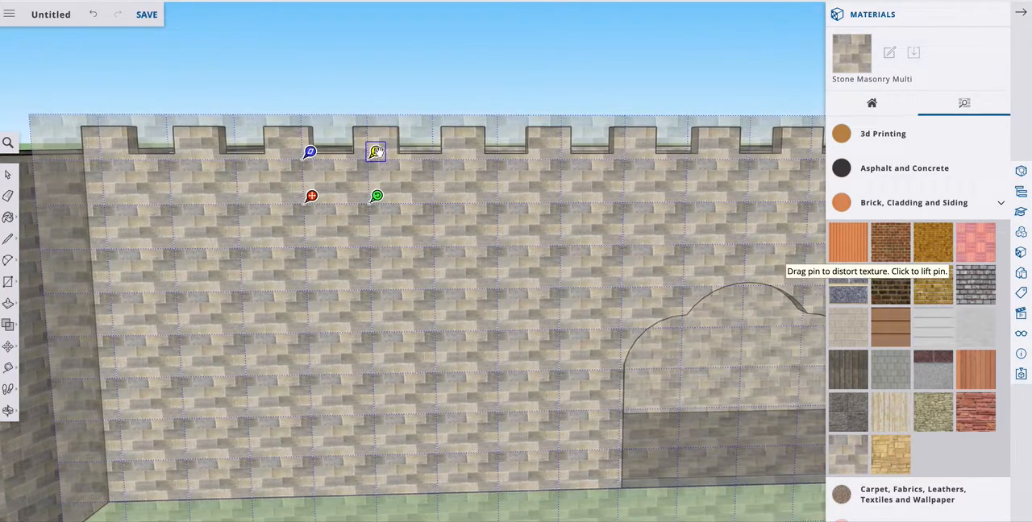
mouse_move(377, 151)
left_mouse_down()
mouse_move(412, 129)
mouse_move(374, 152)
left_mouse_up()
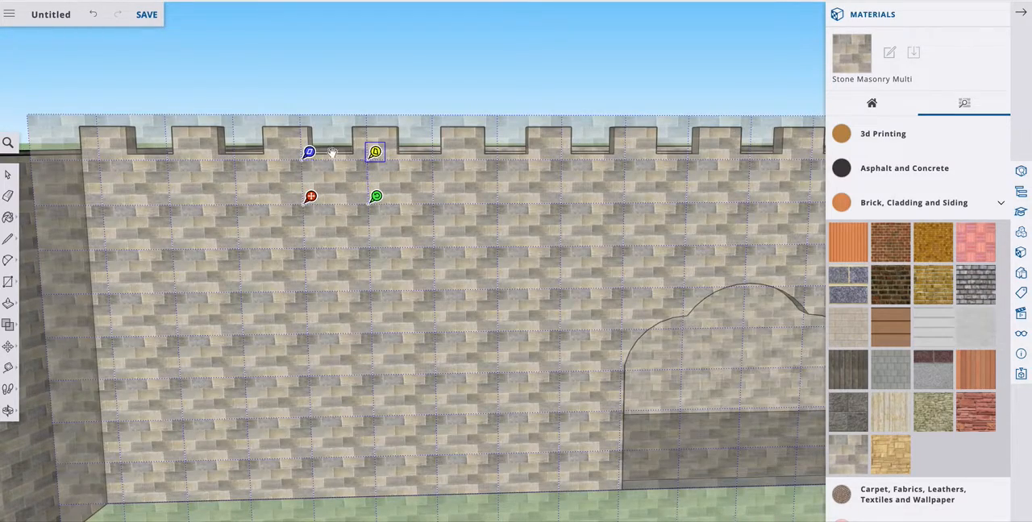
mouse_move(309, 153)
left_mouse_down()
mouse_move(264, 145)
mouse_move(307, 149)
left_mouse_up()
left_click_drag(312, 199, 320, 265)
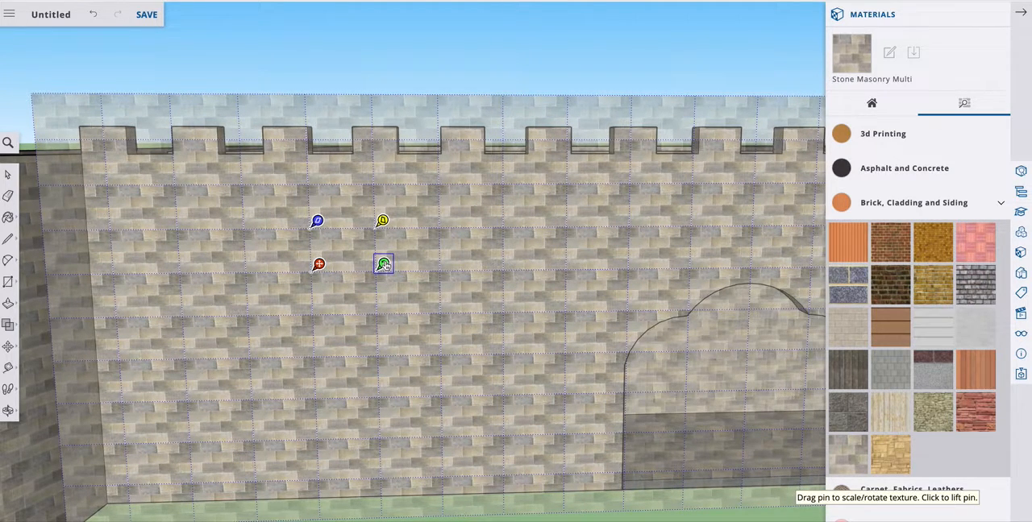
Scale up the front wall's stone texture so the individual stones are larger, and apply the texture edit.
left_click_drag(383, 266, 423, 263)
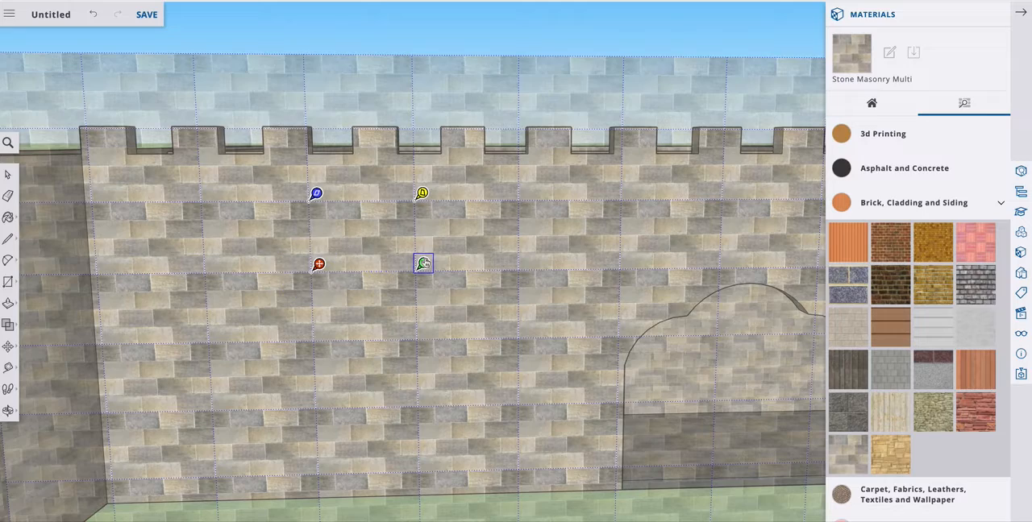
left_click(356, 43)
scroll(345, 304, "down", 3)
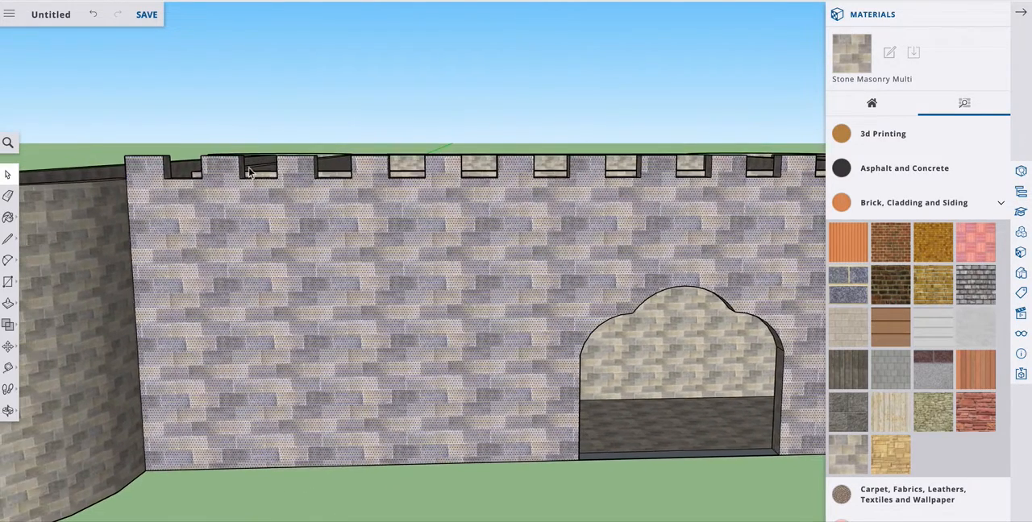
scroll(244, 193, "up", 1)
left_click(371, 518)
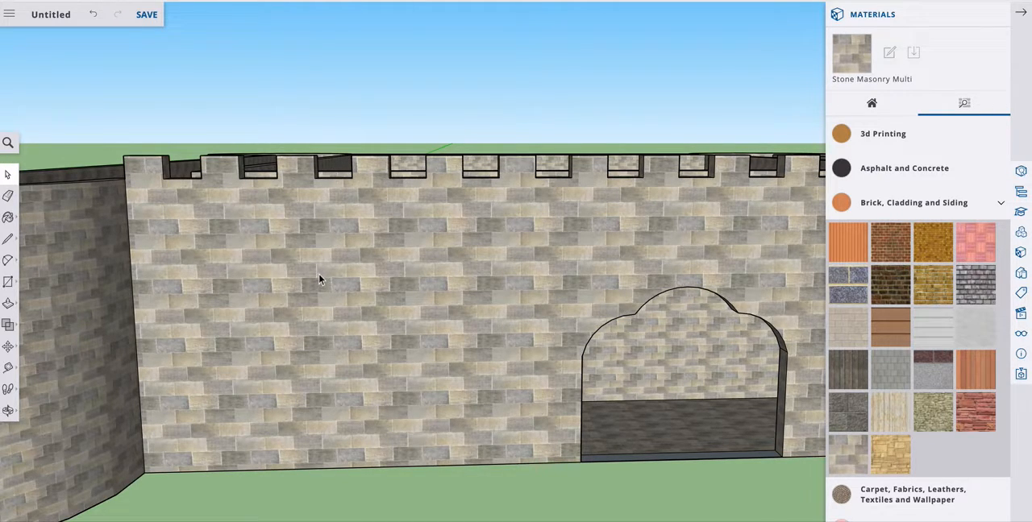
Repaint the whole connected castle with Stone Masonry Multi and clear the selection.
left_click(10, 219)
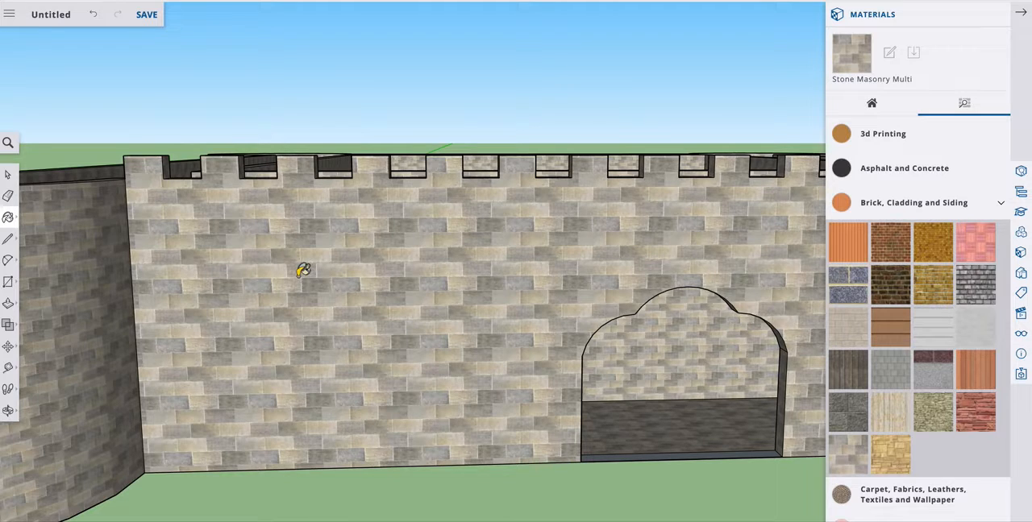
scroll(288, 274, "up", 5)
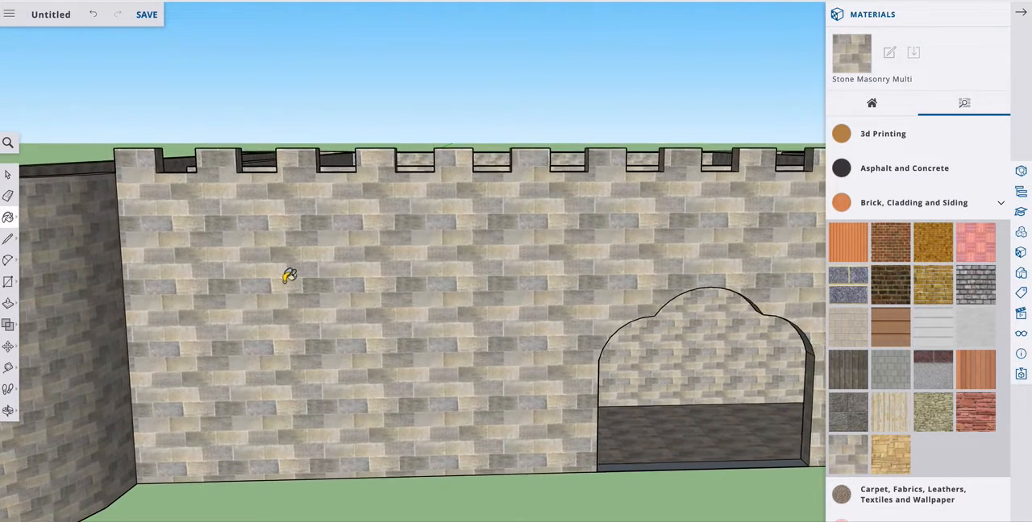
scroll(289, 274, "down", 6)
left_click(7, 174)
triple_click(96, 268)
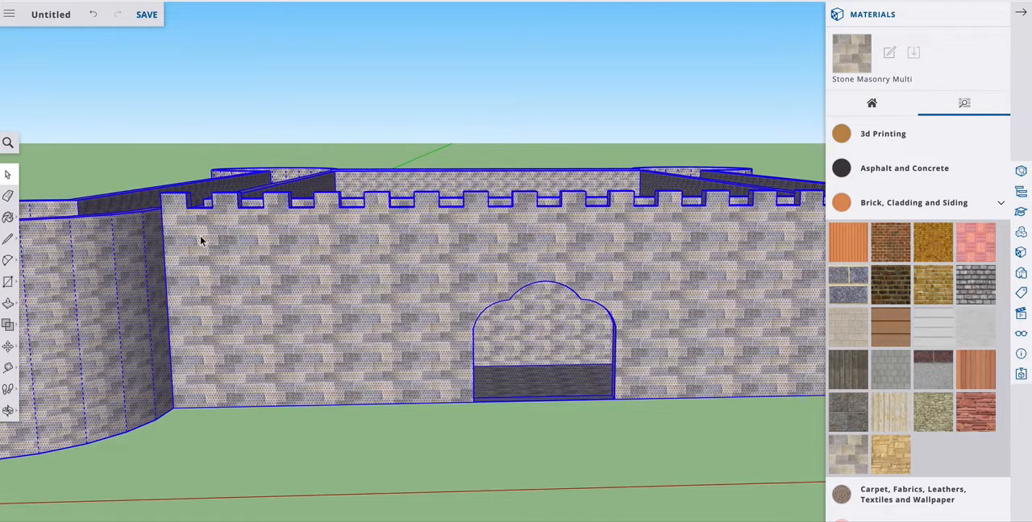
left_click(8, 217)
left_click(104, 274)
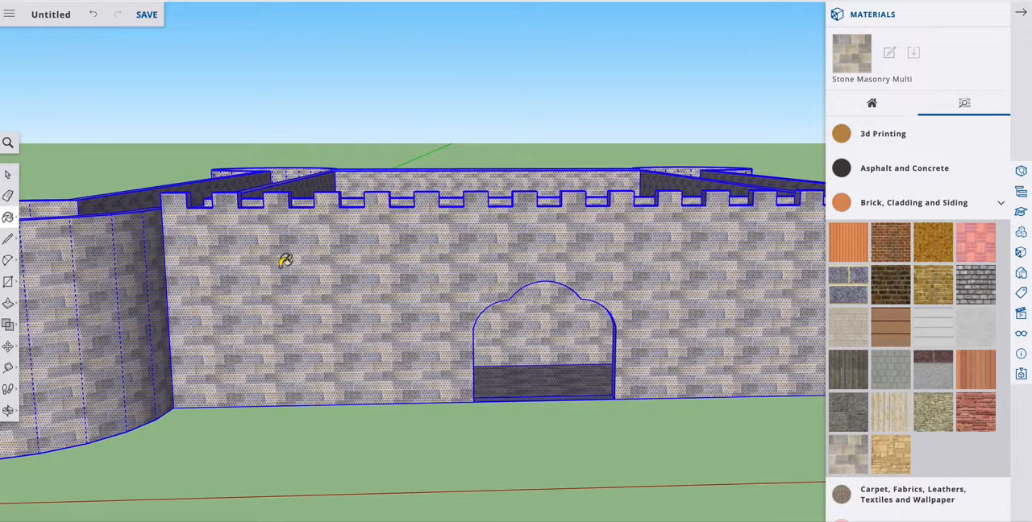
left_click(8, 175)
left_click(73, 158)
Paint the upper walkway with its tower floors and the courtyard floor with Brick Tumbled.
scroll(340, 291, "up", 3)
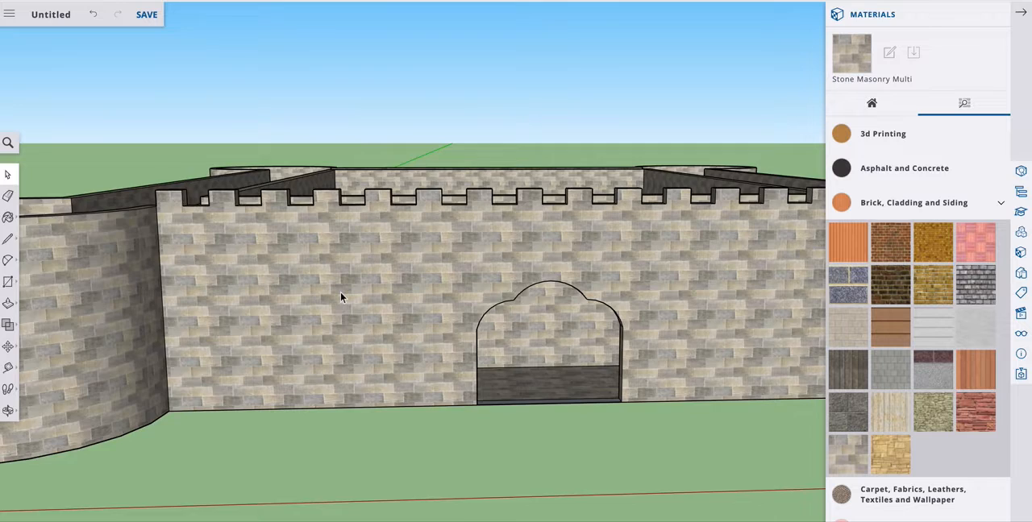
scroll(340, 293, "down", 10)
scroll(340, 292, "up", 3)
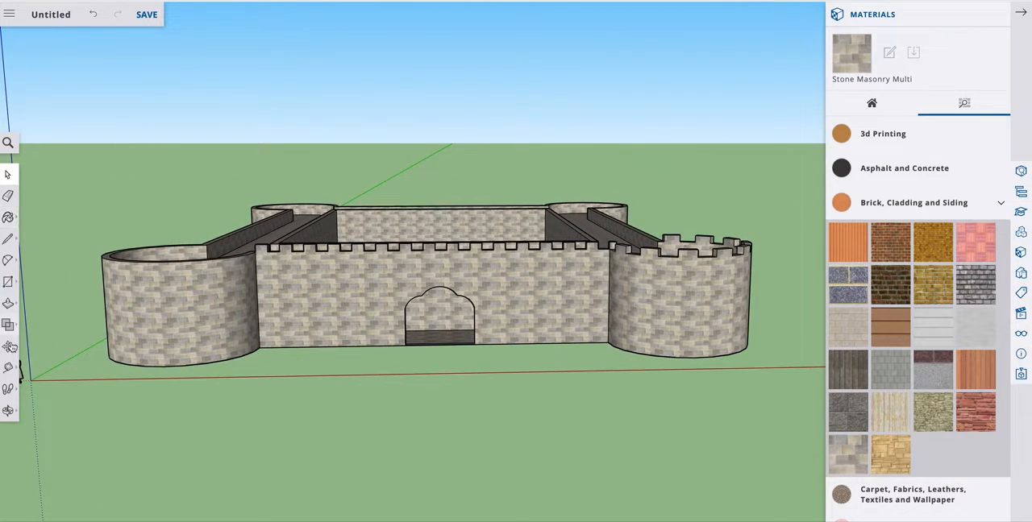
left_click(9, 415)
left_click_drag(437, 364, 358, 473)
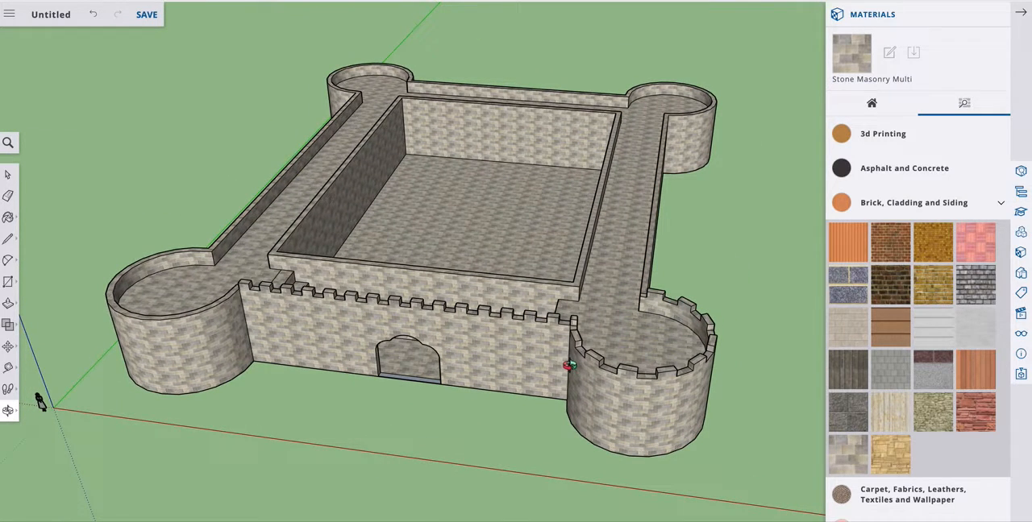
left_click(8, 174)
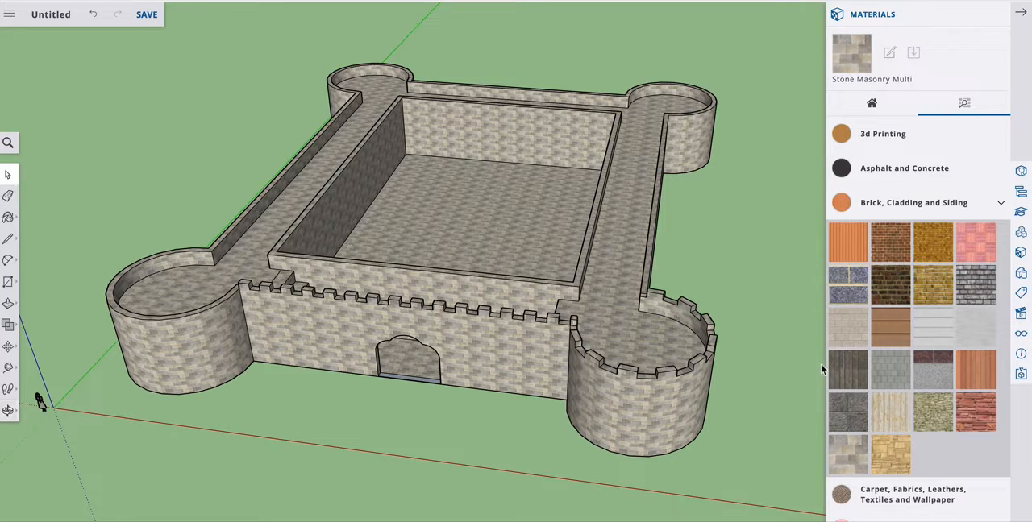
left_click(981, 288)
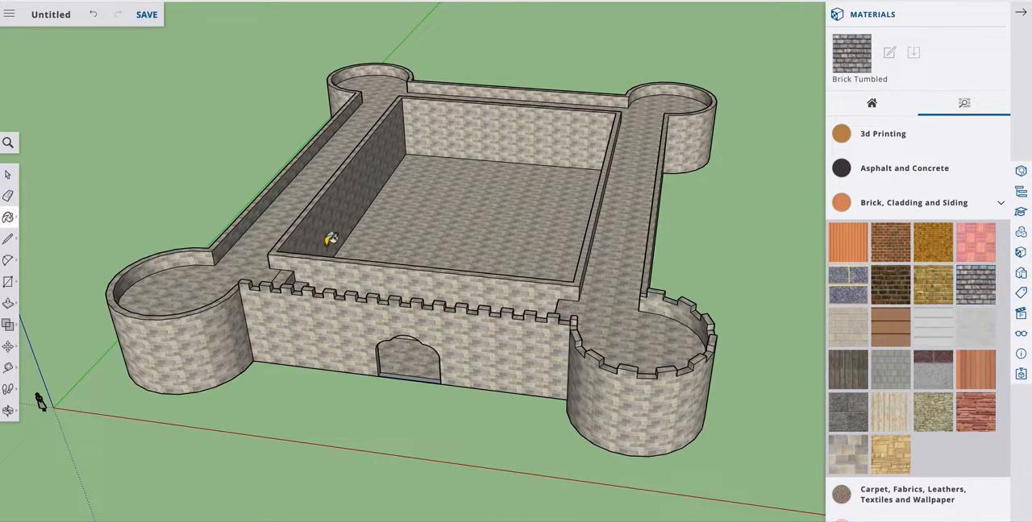
left_click(9, 219)
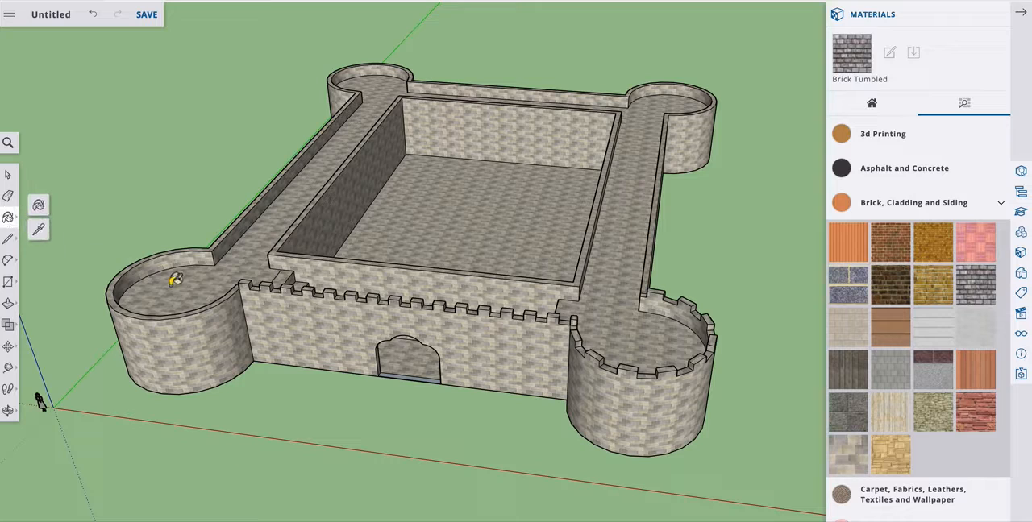
left_click(248, 260)
left_click(450, 228)
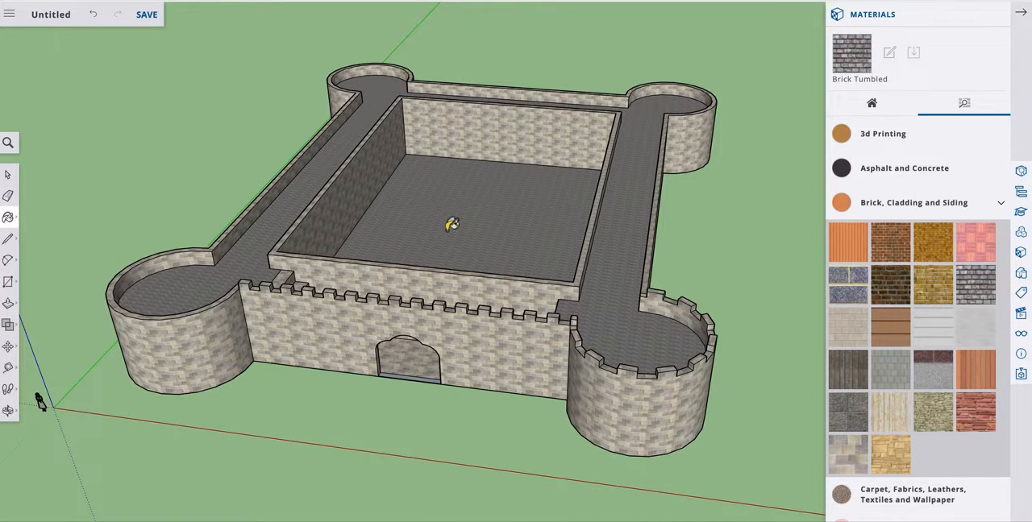
Enlarge the Brick Tumbled texture on the upper walkway and tower floor above the stairs, and apply the texture edit.
left_click(8, 411)
left_click_drag(39, 401, 188, 176)
scroll(304, 180, "down", 3)
scroll(310, 179, "up", 10)
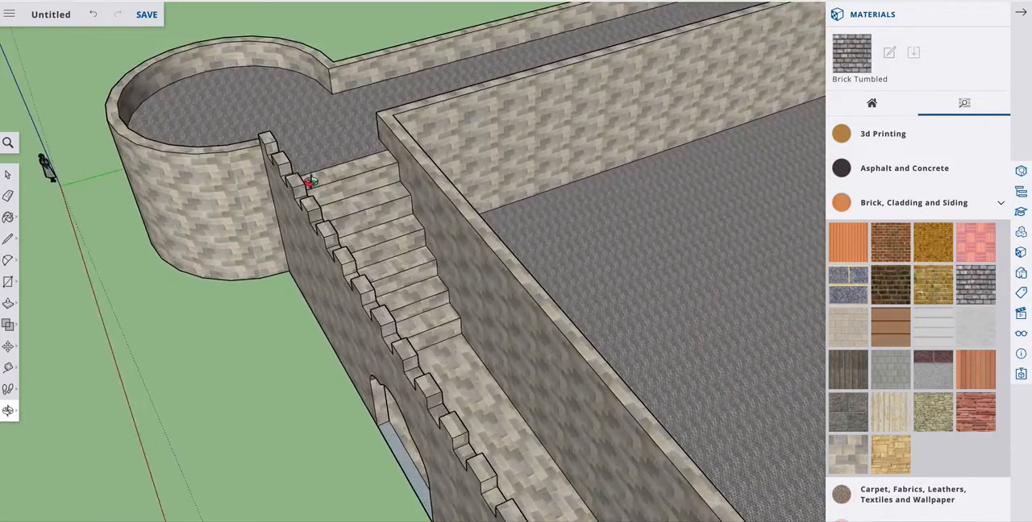
left_click(8, 174)
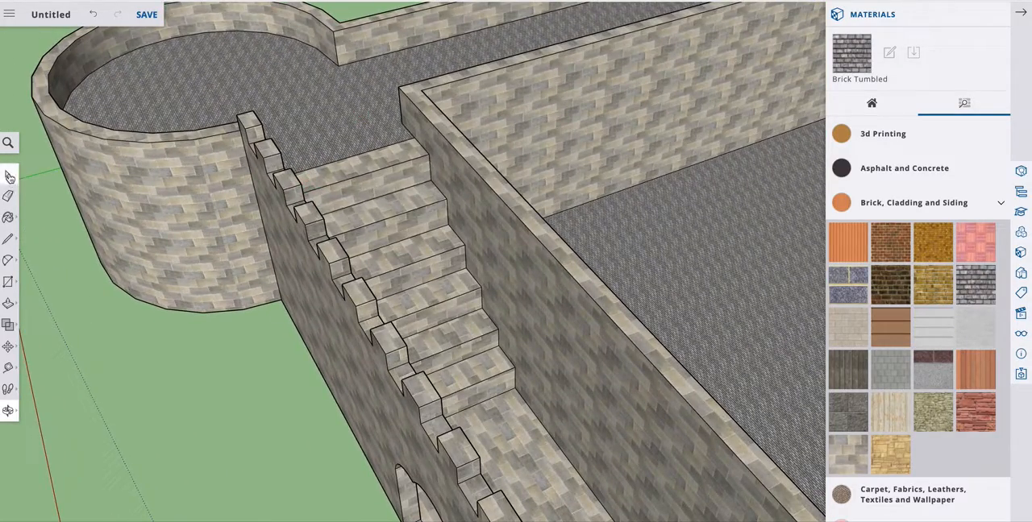
right_click(307, 105)
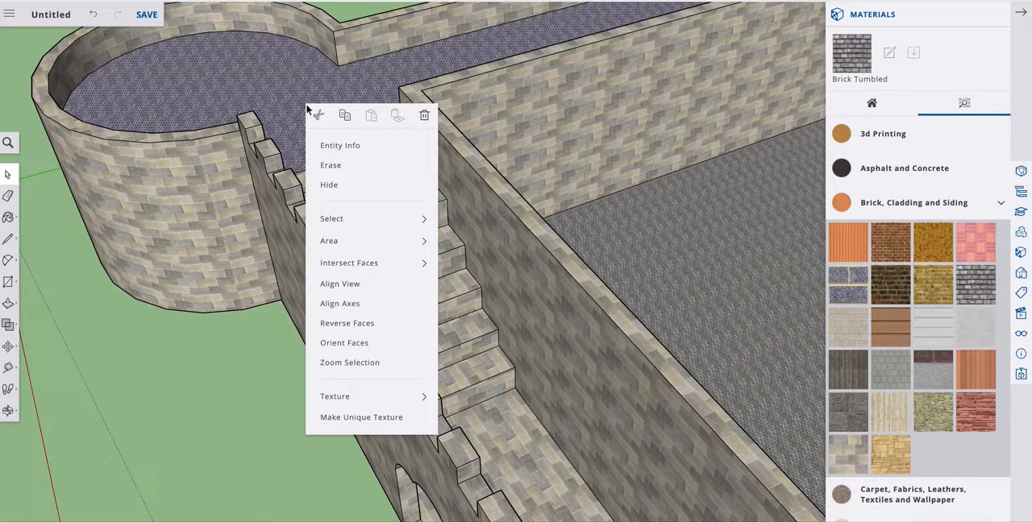
mouse_move(366, 398)
left_click(464, 398)
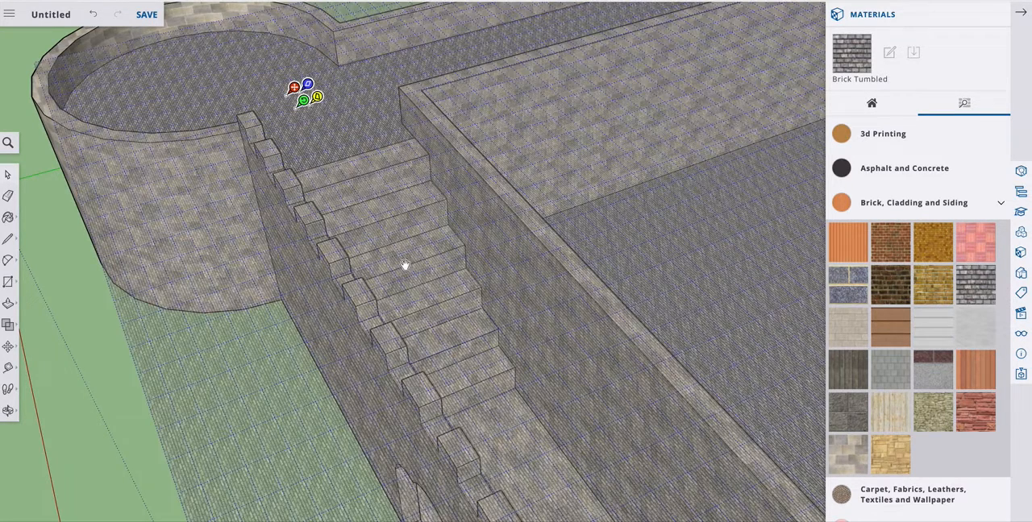
left_click_drag(306, 104, 322, 122)
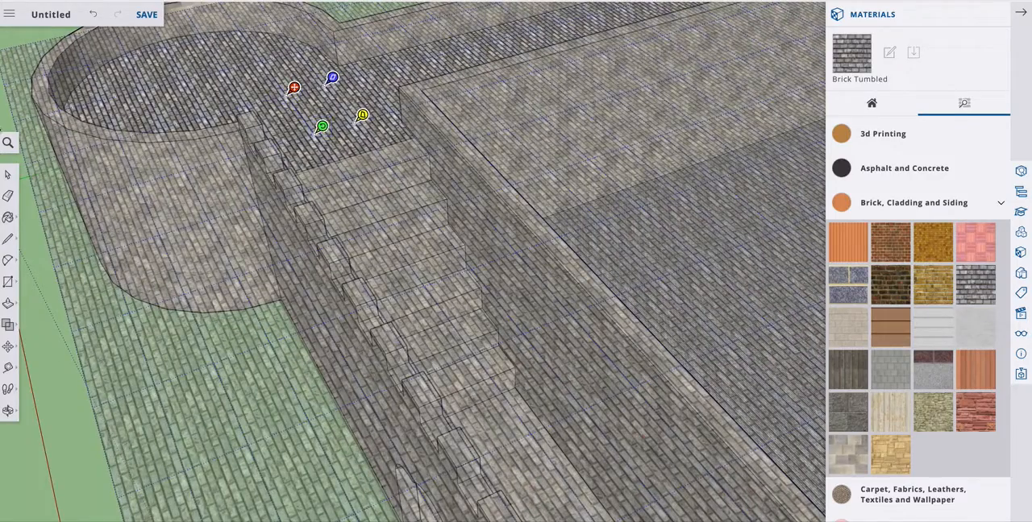
left_click(34, 253)
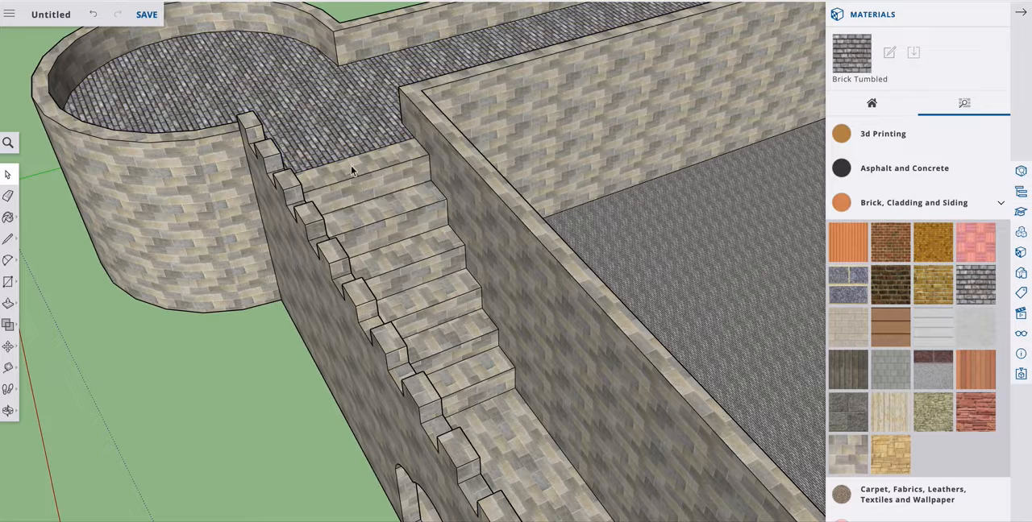
Paint all treads and risers of the staircase and the adjoining lower walkway behind the battlements with Brick Tumbled.
left_click(11, 218)
left_click(38, 230)
left_click(343, 114)
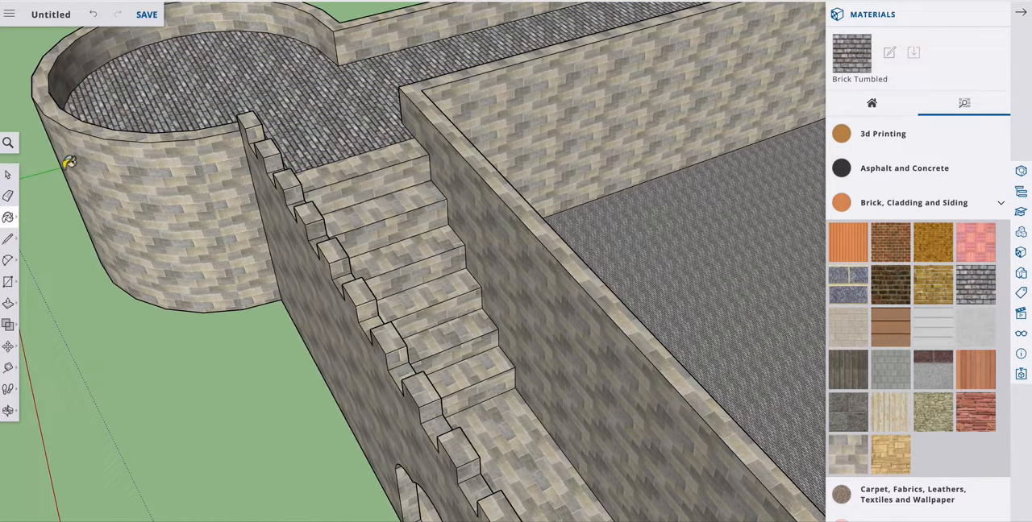
left_click(388, 167)
left_click(392, 177)
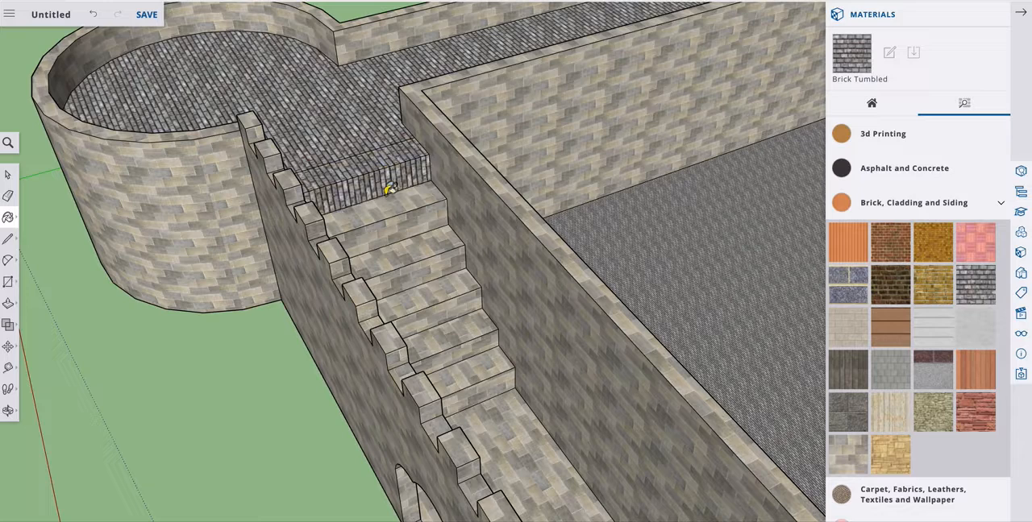
left_click(390, 205)
left_click(397, 227)
left_click(402, 248)
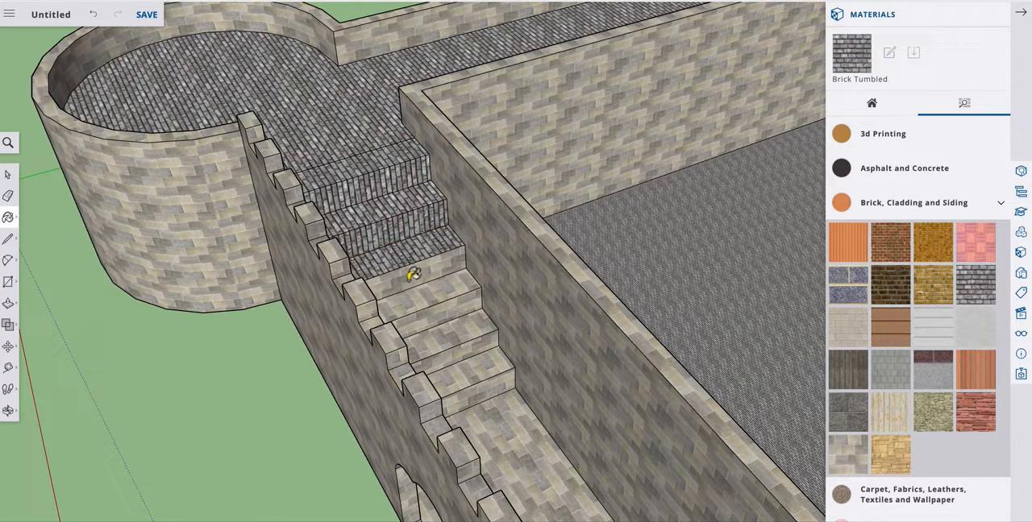
left_click(413, 274)
left_click(426, 290)
left_click(436, 311)
left_click(452, 331)
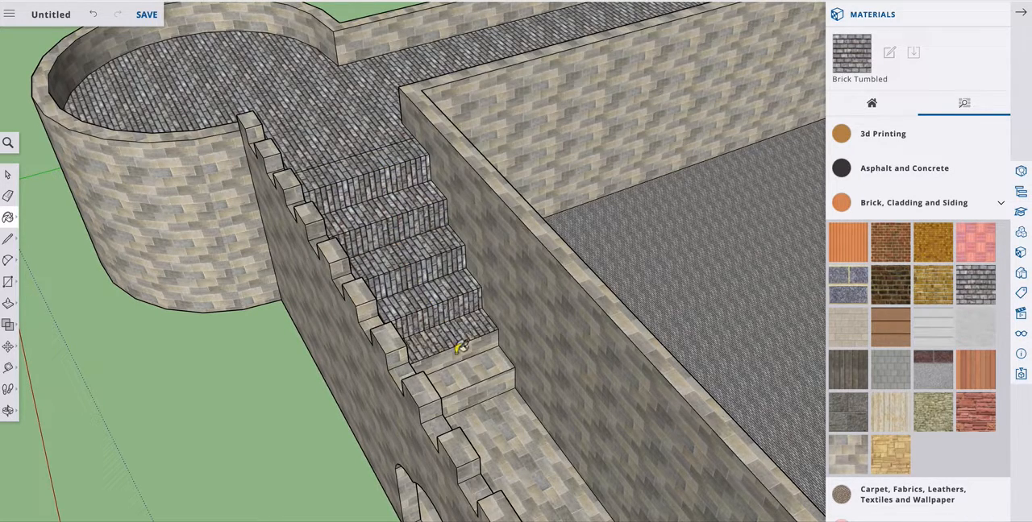
left_click(462, 350)
left_click(472, 370)
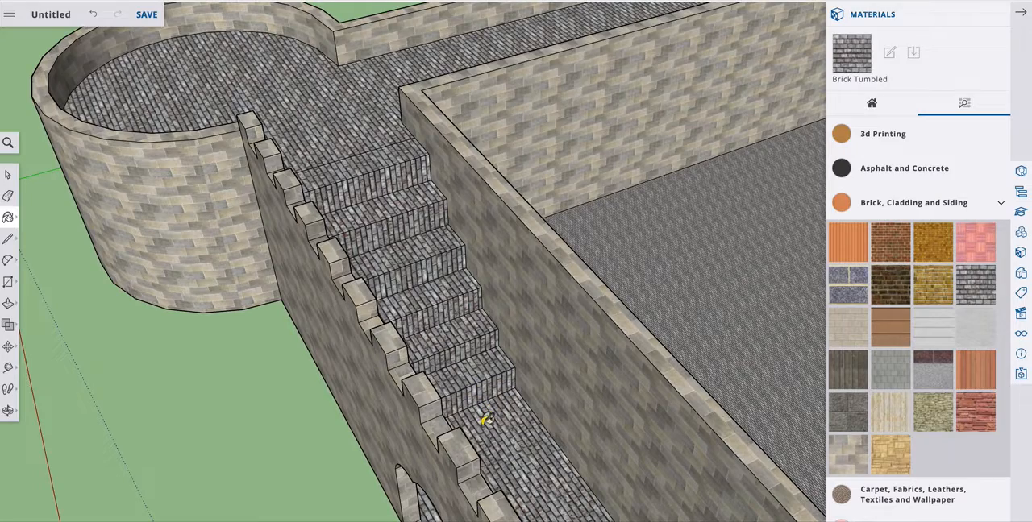
scroll(490, 410, "down", 10)
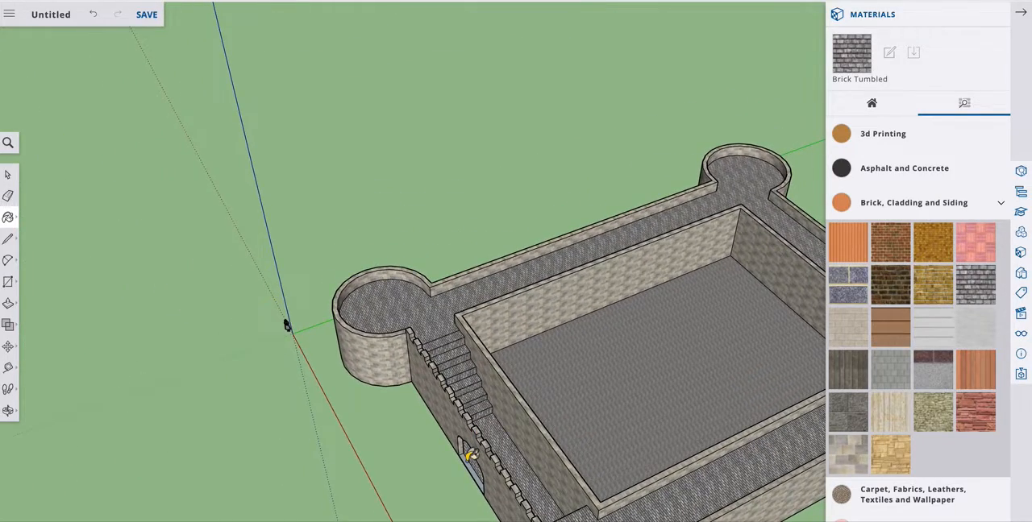
scroll(530, 444, "down", 4)
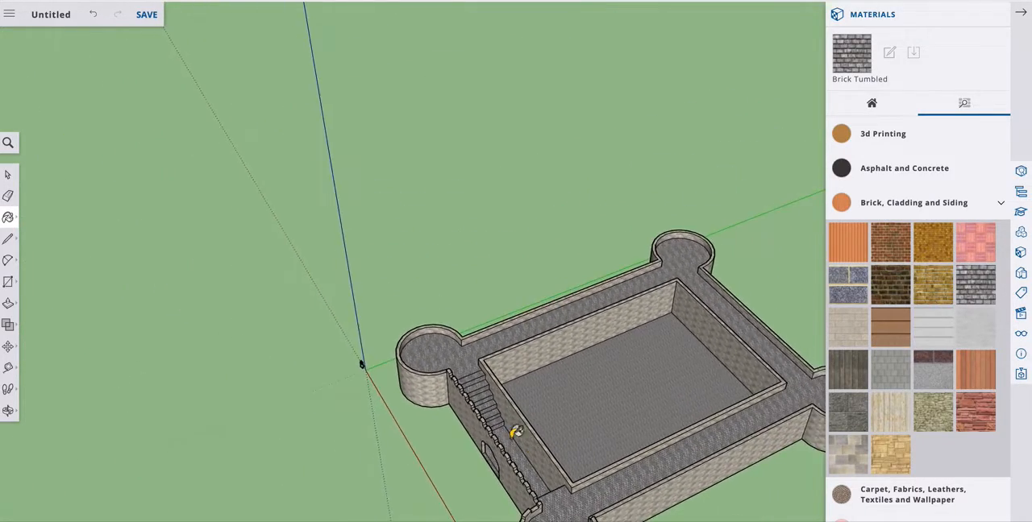
scroll(516, 433, "up", 1)
left_click(8, 410)
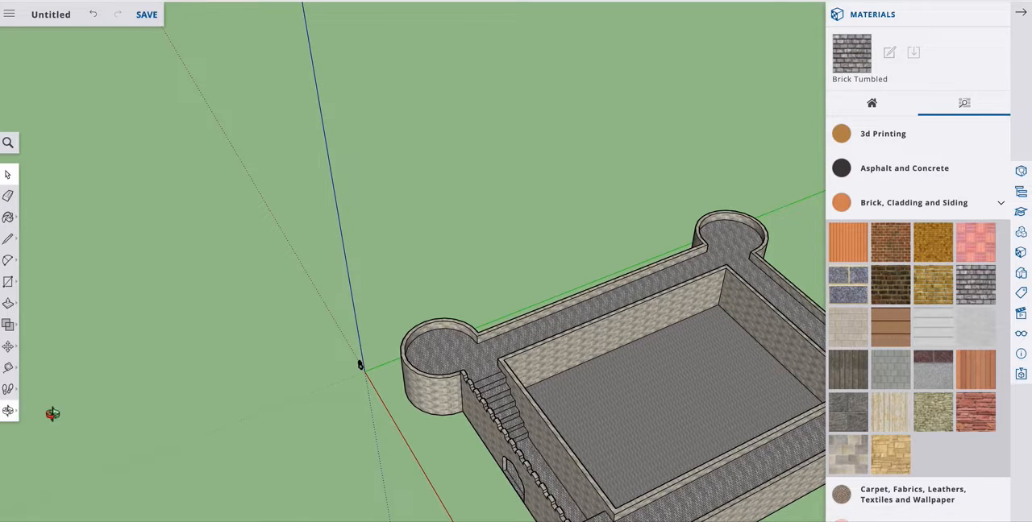
left_click_drag(307, 455, 490, 392)
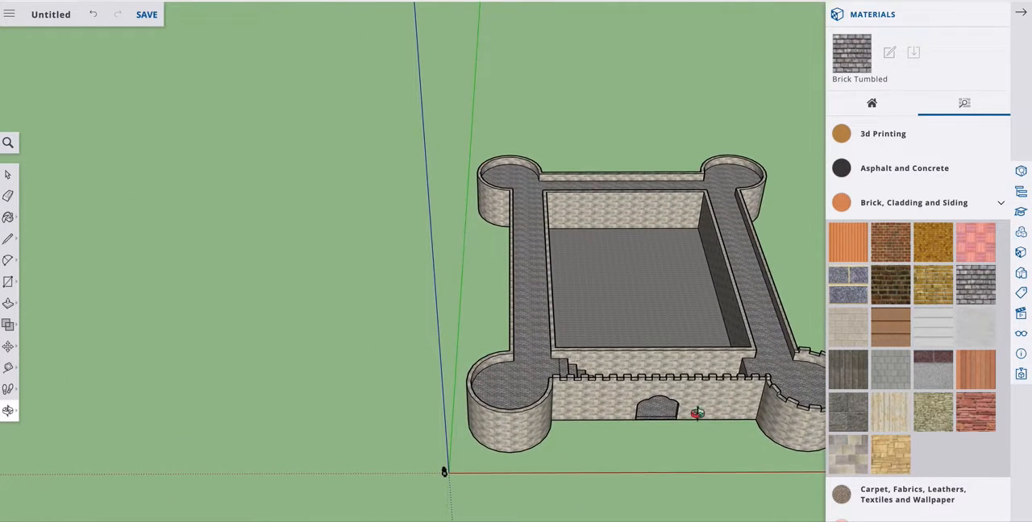